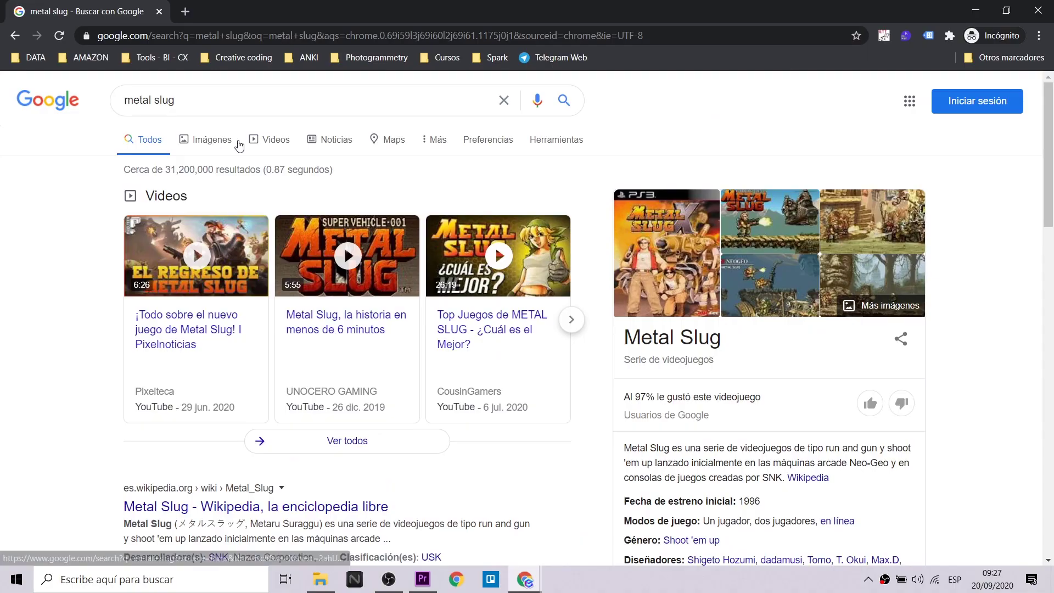
Show Google Images results for 'metal slug' and preview the Metal Slug 3 NEOGEO screenshot
click(225, 144)
scroll(229, 164, down, 2)
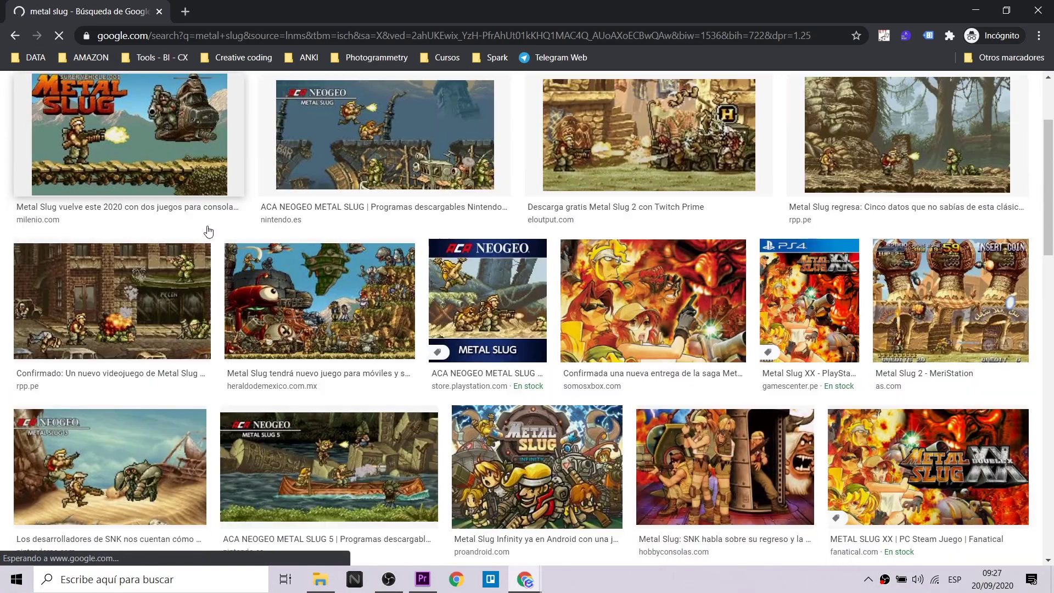
scroll(215, 225, down, 4)
scroll(305, 229, up, 5)
scroll(306, 229, up, 1)
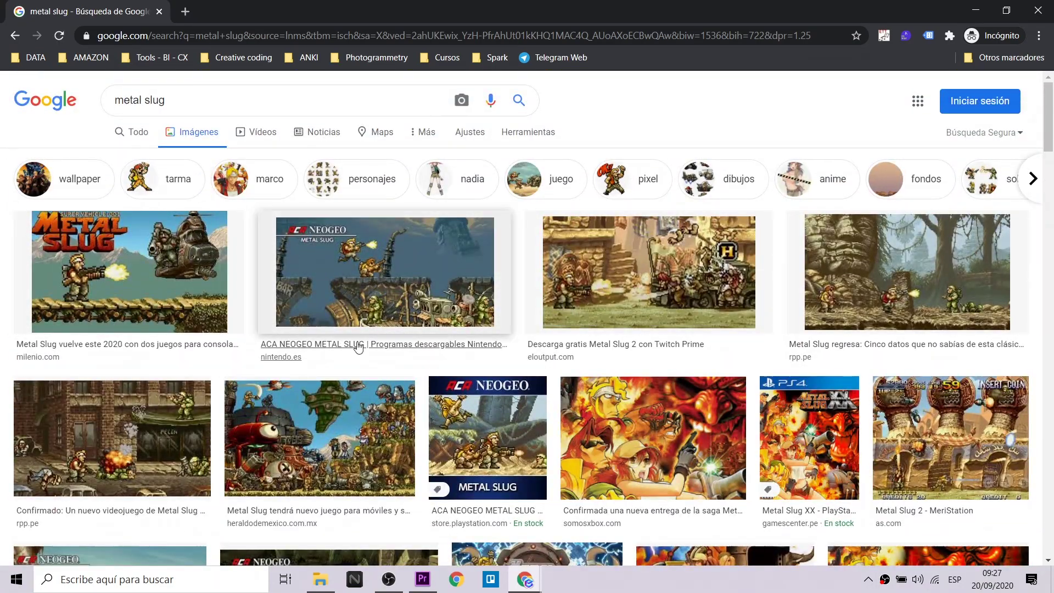
scroll(329, 329, down, 1)
scroll(199, 310, down, 3)
click(198, 310)
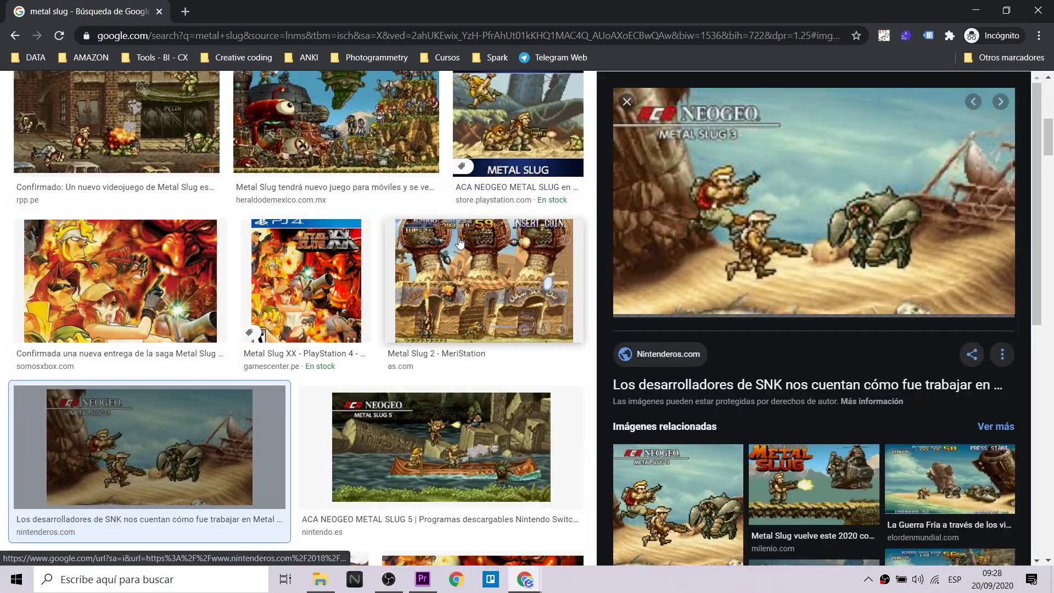
scroll(456, 244, up, 5)
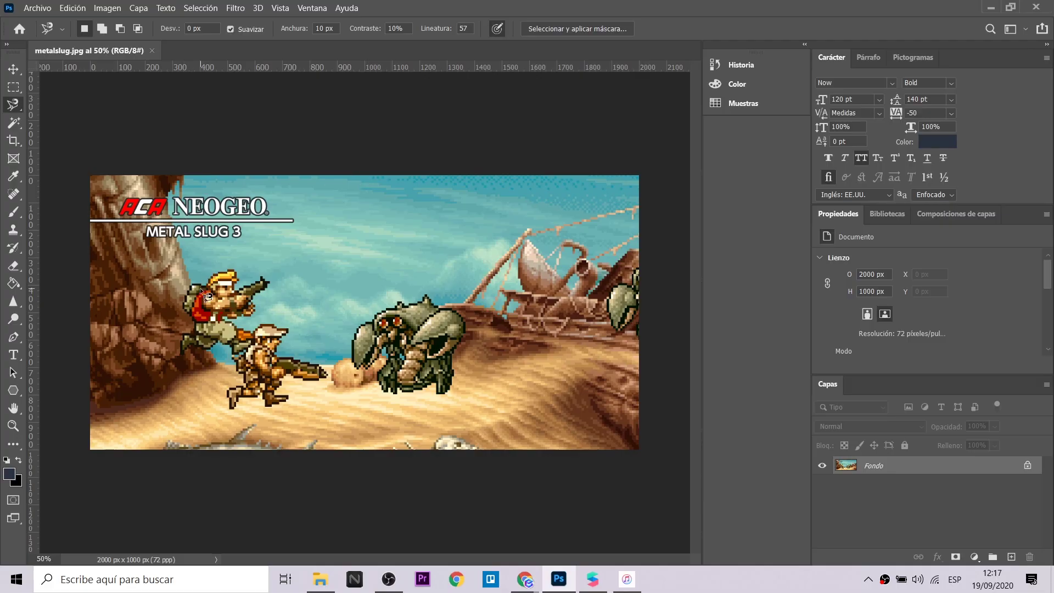
Zoom into the image and switch to the Magnetic Lasso tool
alt+scroll(165, 324, up, 1)
alt+scroll(156, 323, up, 1)
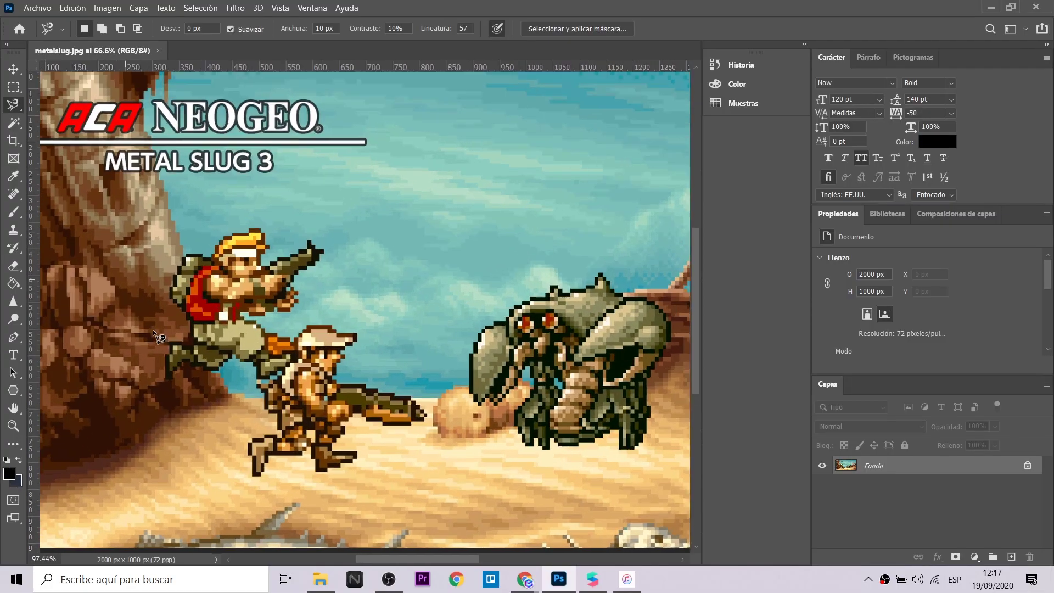
alt+scroll(153, 330, up, 1)
right_click(7, 107)
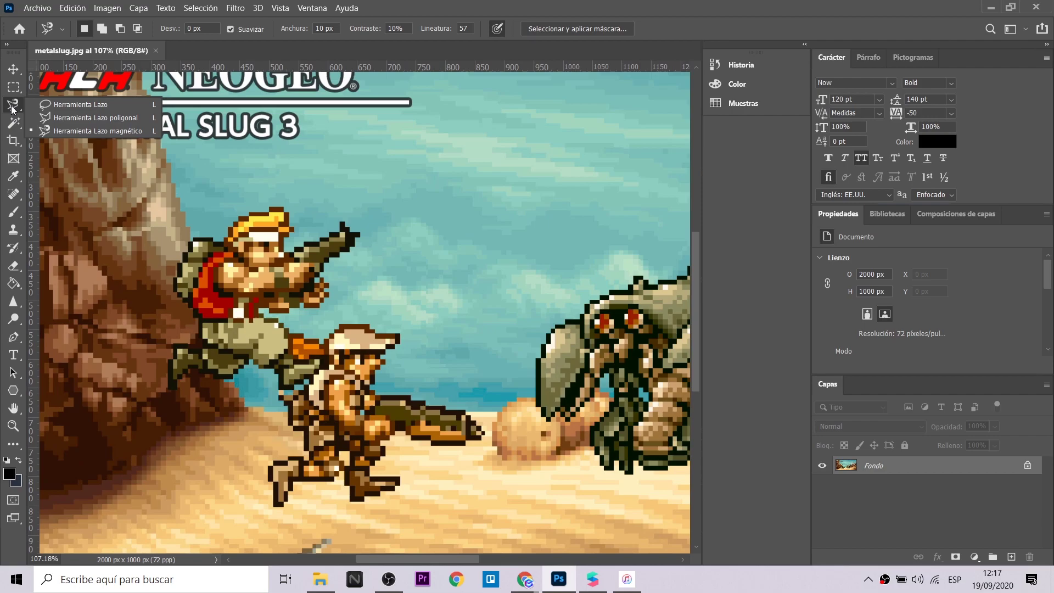
click(55, 135)
Trace a closed selection around the lower soldier with the cap and bazooka
alt+scroll(396, 477, down, 3)
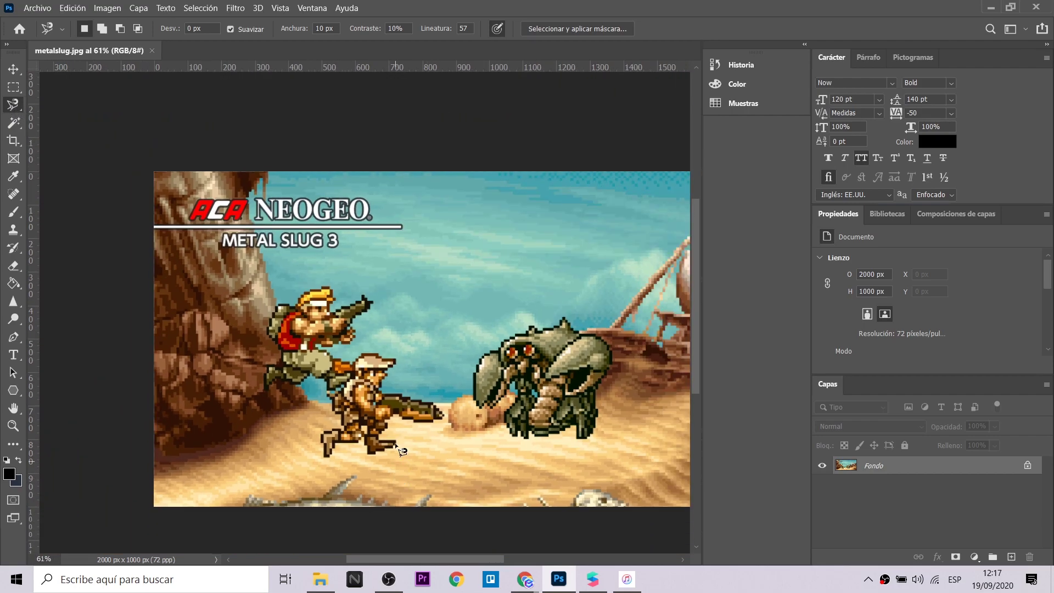
alt+scroll(368, 471, up, 2)
alt+scroll(362, 461, up, 1)
alt+scroll(363, 451, up, 1)
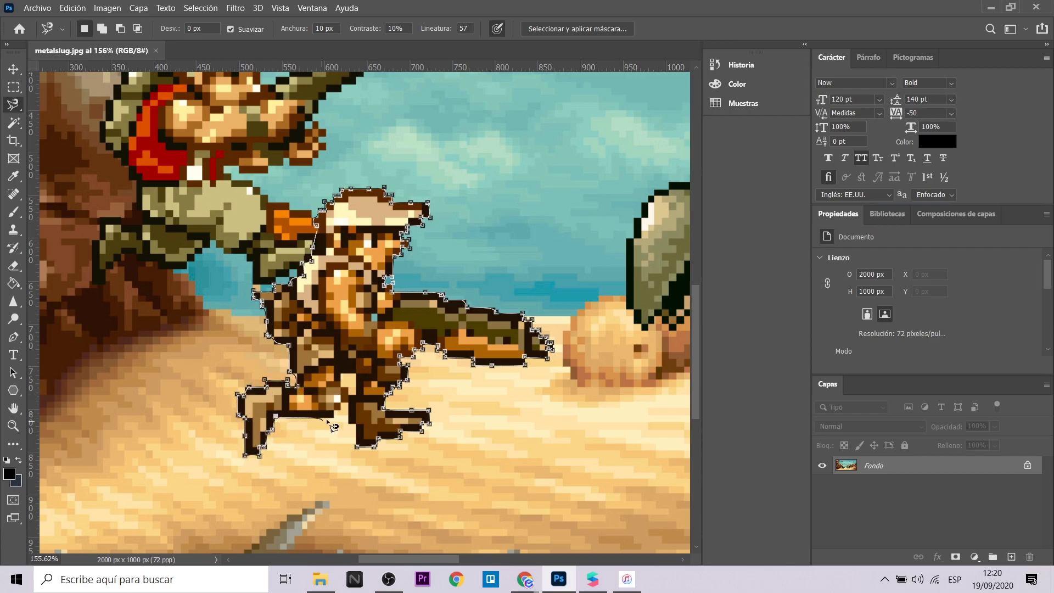
click(356, 443)
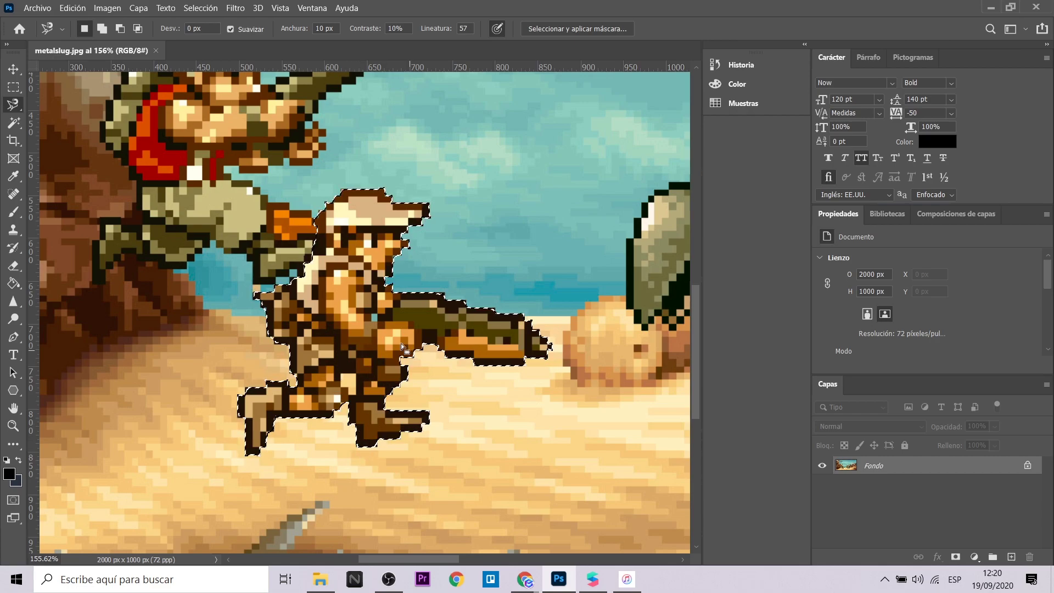
Cut the soldier onto Capa 1 via Capa vía cortar, toggling Fondo's visibility to check it
right_click(328, 301)
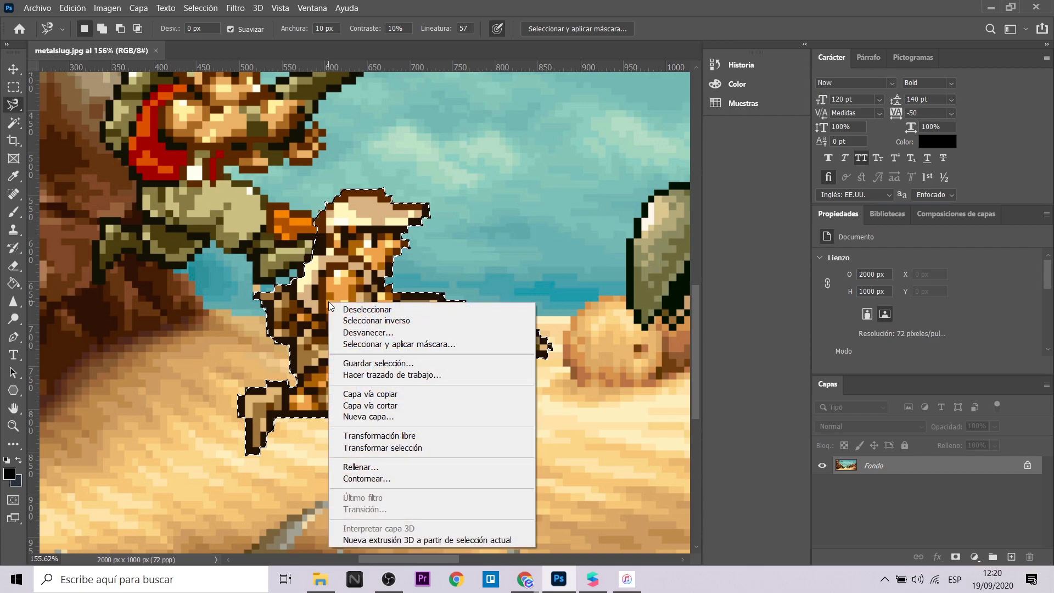
click(403, 407)
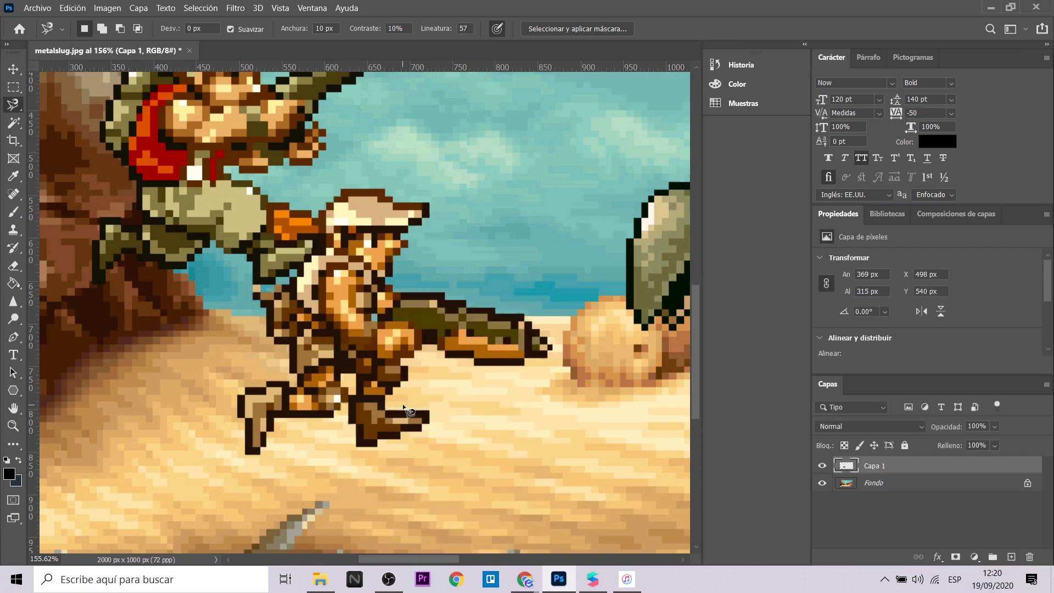
click(823, 483)
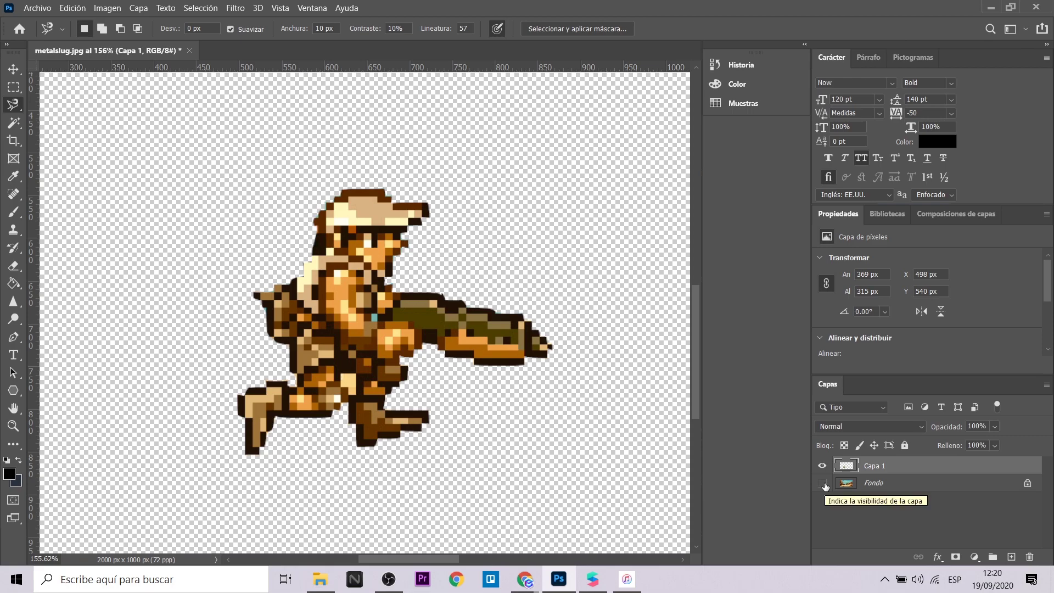
click(823, 483)
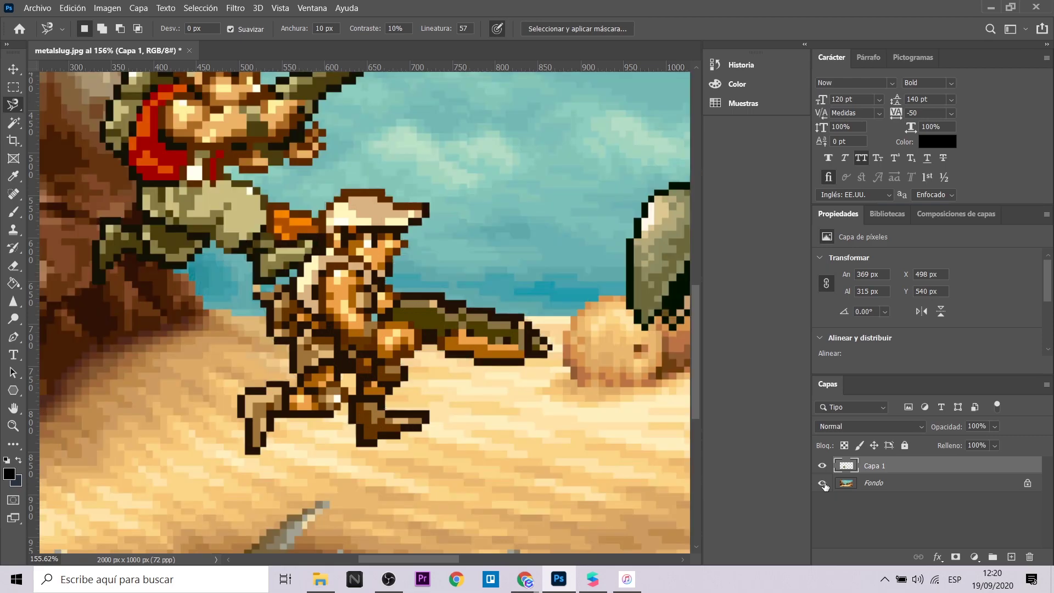
click(823, 483)
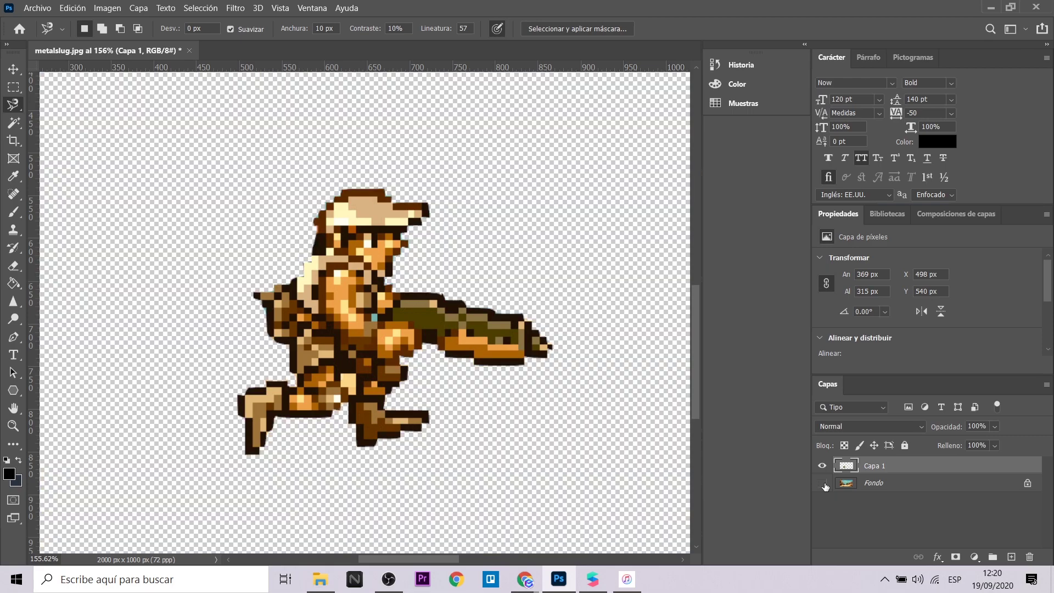
click(823, 483)
On the Fondo layer, trace a closed selection around the blond upper soldier
click(962, 483)
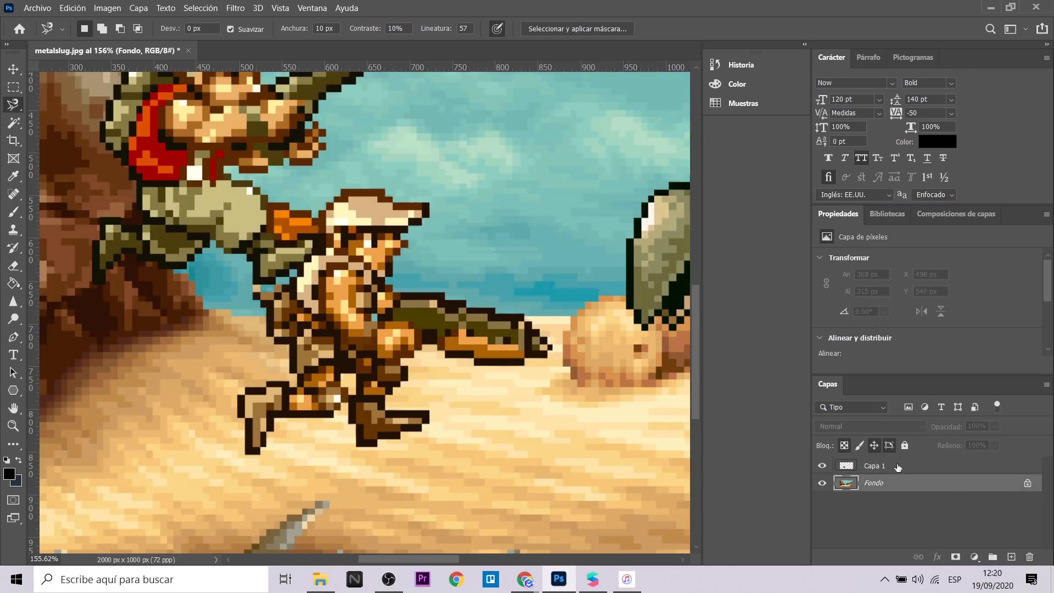
alt+scroll(359, 296, down, 1)
alt+scroll(308, 283, down, 1)
alt+scroll(261, 271, down, 1)
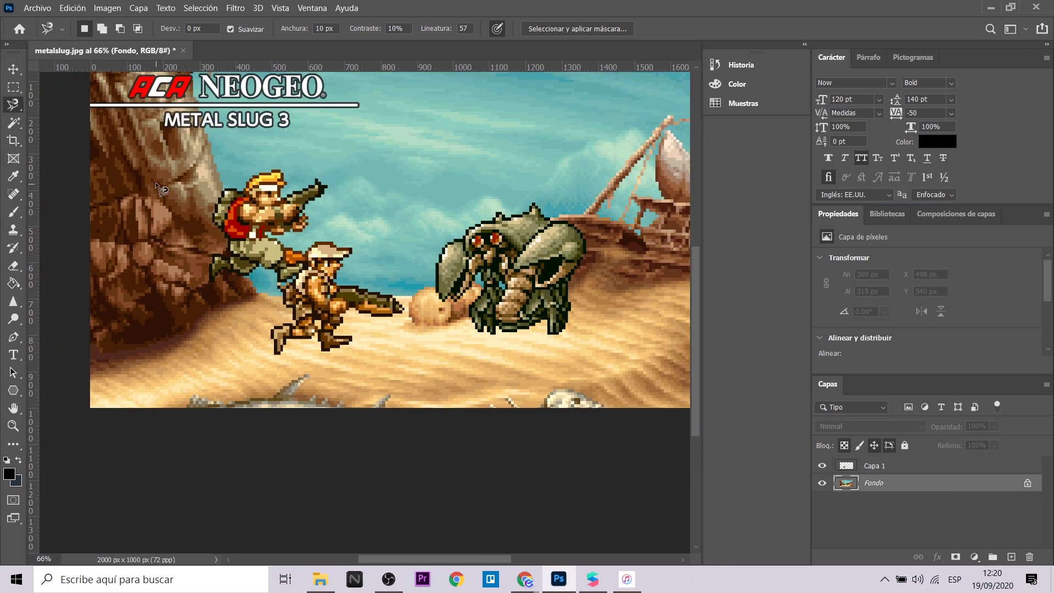
alt+scroll(185, 196, up, 1)
alt+scroll(298, 268, up, 1)
alt+scroll(274, 297, up, 1)
alt+scroll(263, 309, up, 1)
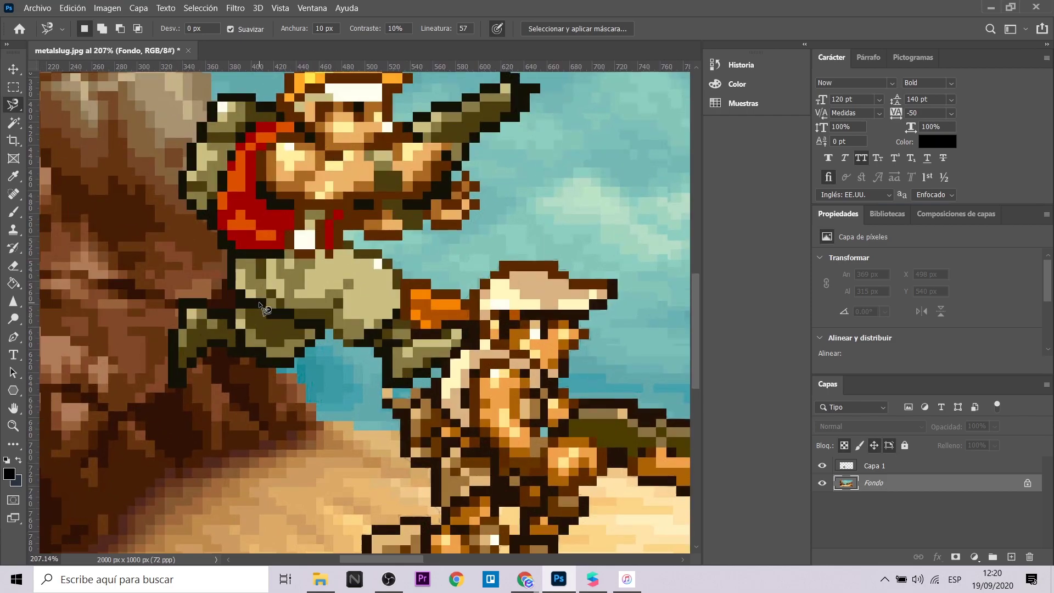
scroll(391, 340, up, 2)
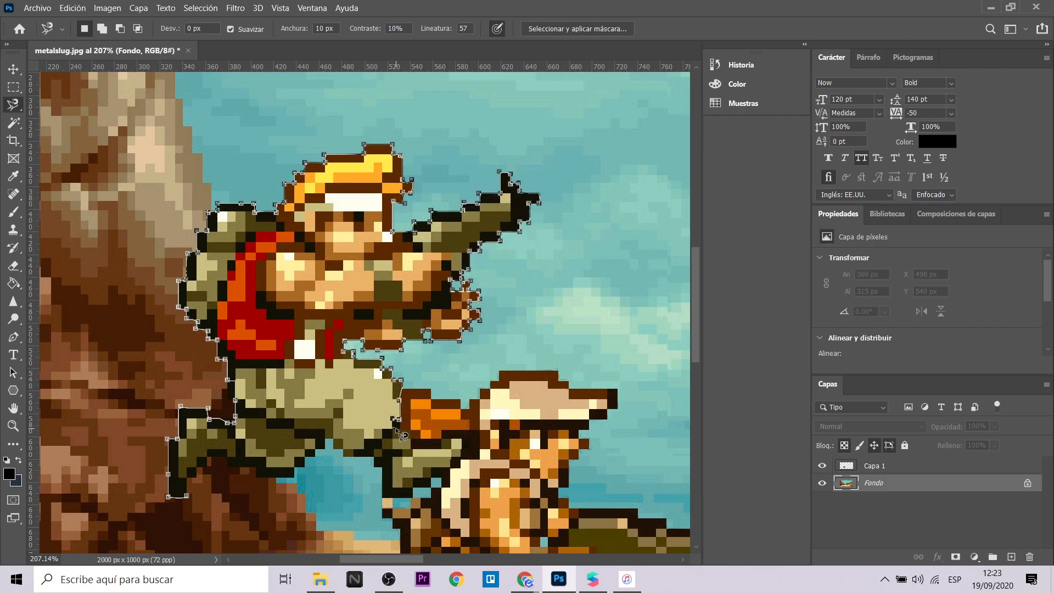
drag(402, 435, 214, 472)
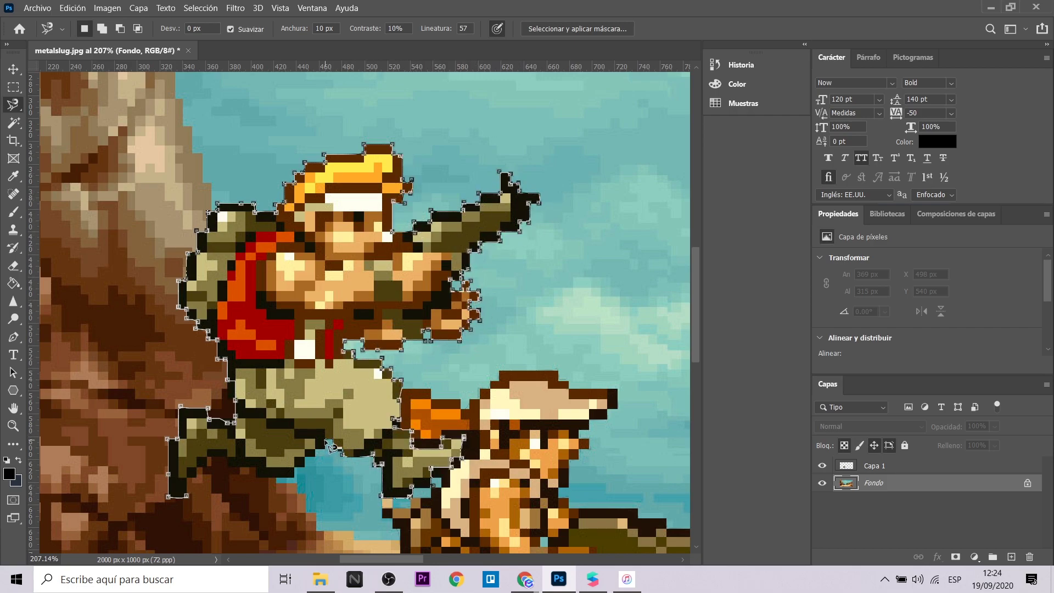
click(192, 498)
Cut the upper soldier onto Capa 2 and hide the Fondo background
right_click(340, 78)
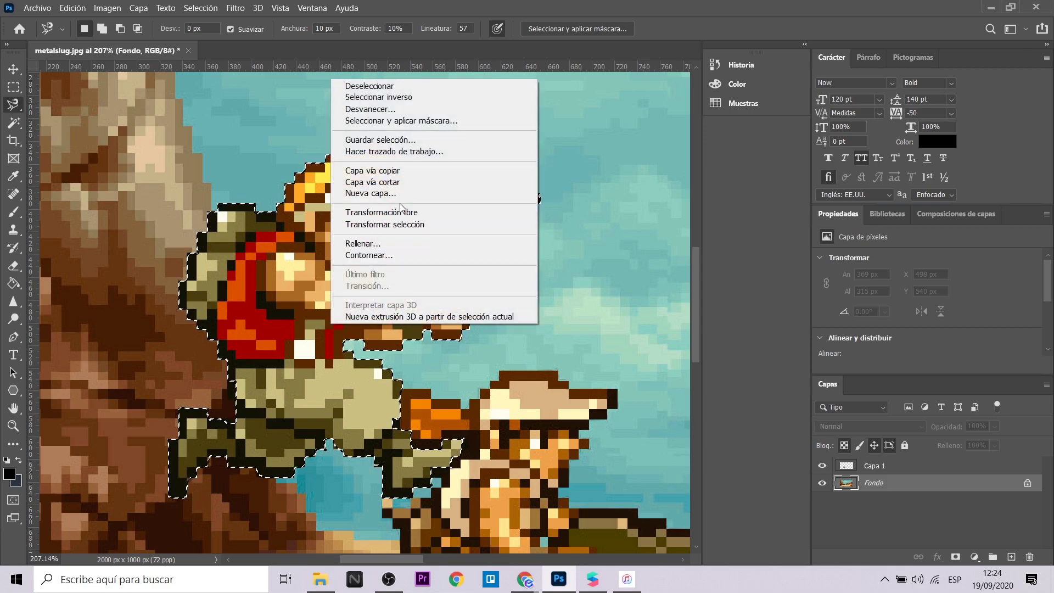
click(392, 183)
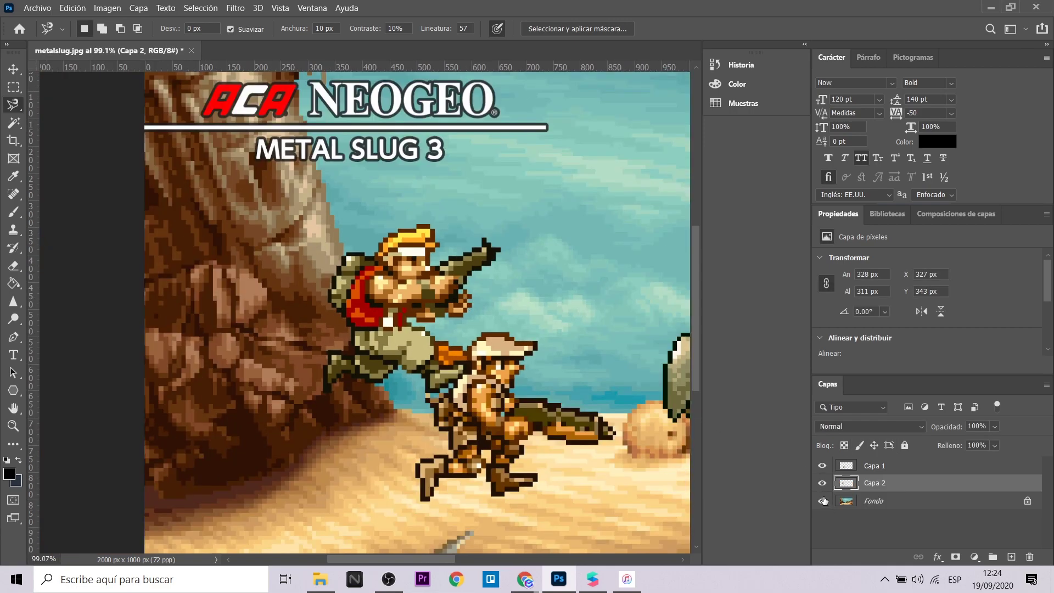
click(822, 501)
alt+scroll(508, 336, up, 2)
alt+scroll(494, 351, up, 2)
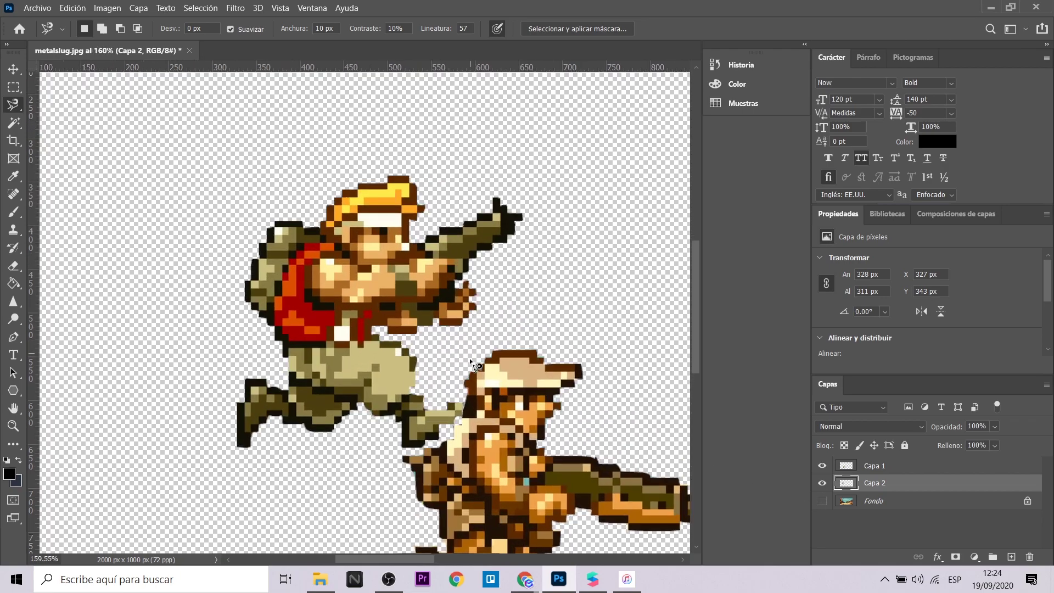
alt+scroll(439, 374, up, 2)
alt+scroll(428, 379, down, 5)
Move the capped soldier to stand beside the blond soldier
key(v)
drag(384, 385, 560, 384)
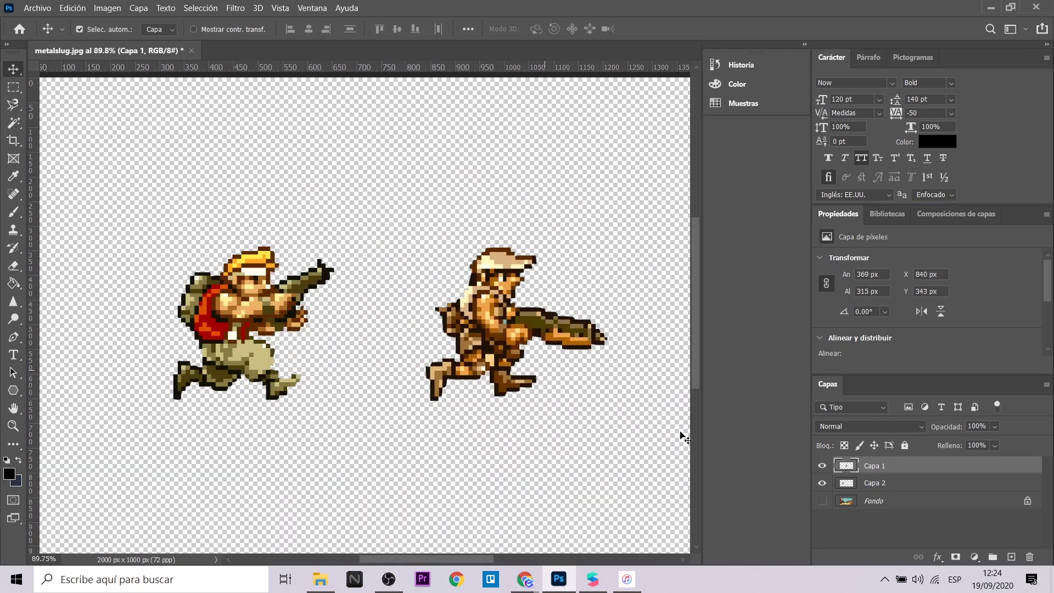
click(822, 501)
alt+scroll(298, 397, down, 3)
drag(298, 397, 253, 371)
alt+scroll(365, 314, up, 1)
Export Capa 1 as a transparent PNG with the 8-bit smaller file option
right_click(873, 465)
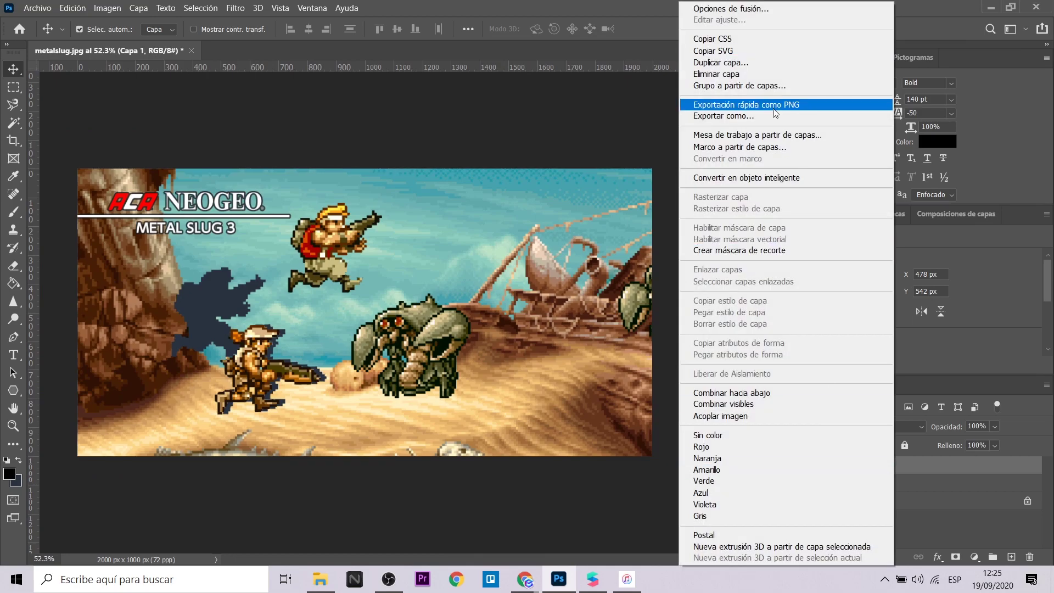
click(768, 105)
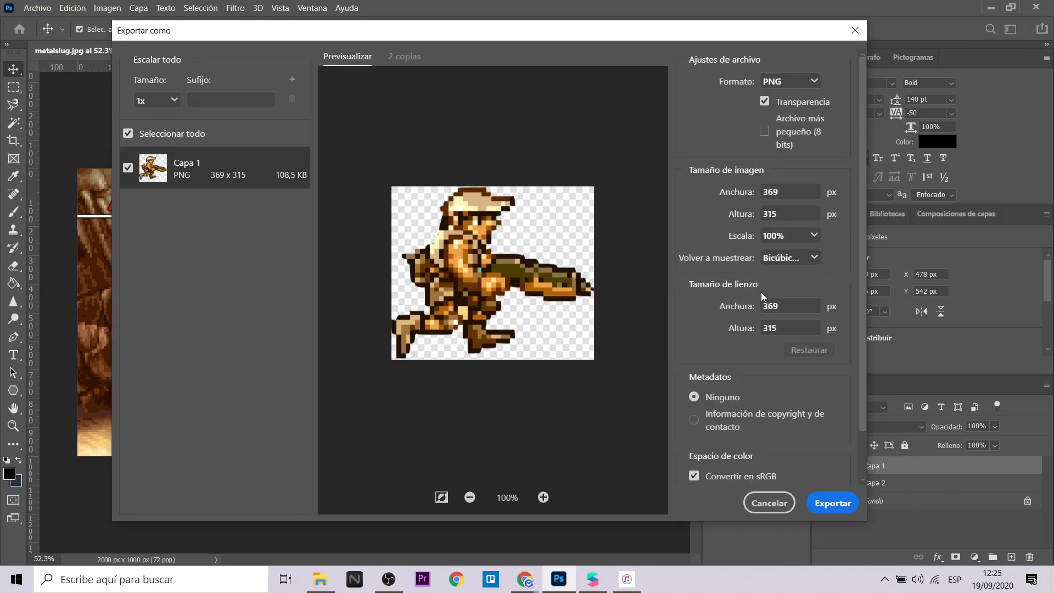
scroll(764, 350, down, 2)
scroll(764, 350, up, 2)
click(765, 132)
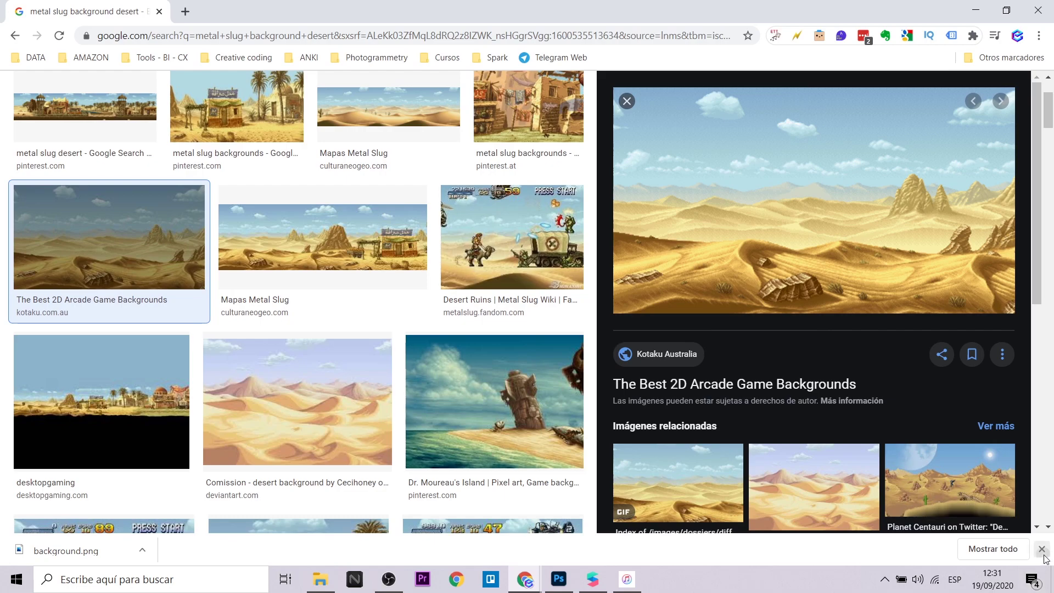
Preview several Metal Slug desert background candidates in Google Images
click(1041, 549)
scroll(289, 371, up, 2)
scroll(289, 372, up, 1)
click(374, 237)
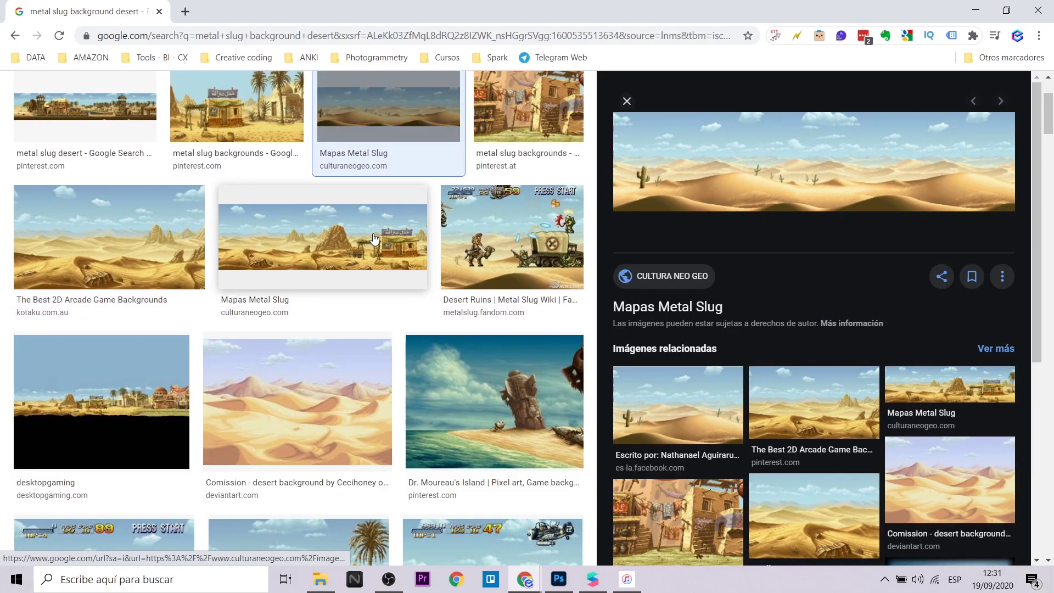
scroll(373, 237, up, 2)
click(73, 265)
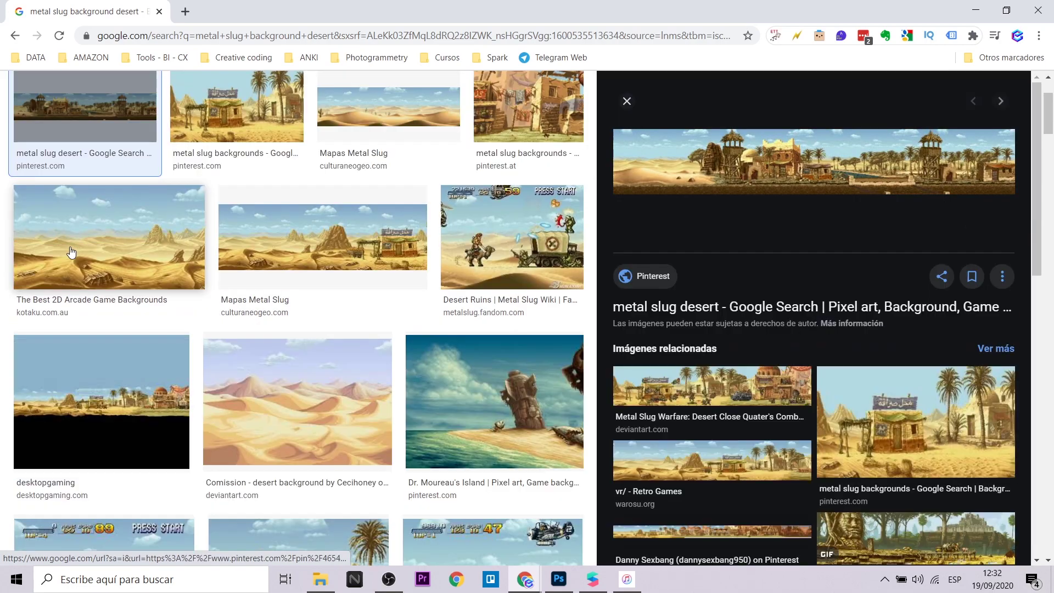
click(122, 264)
scroll(818, 491, down, 1)
click(950, 341)
scroll(447, 364, down, 1)
click(447, 308)
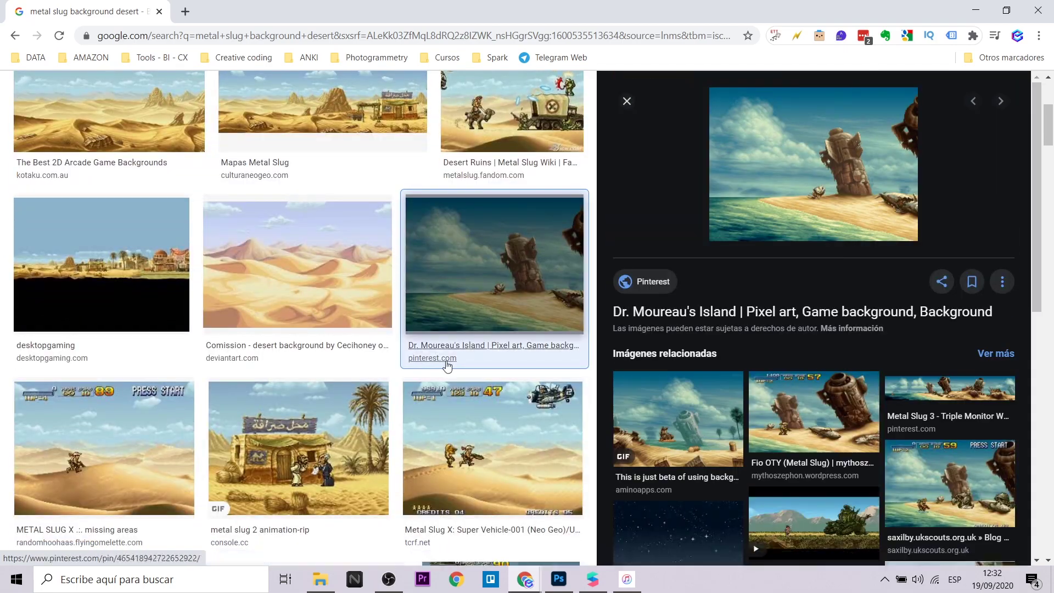
scroll(492, 310, down, 2)
click(492, 310)
scroll(870, 434, down, 3)
click(283, 424)
click(678, 417)
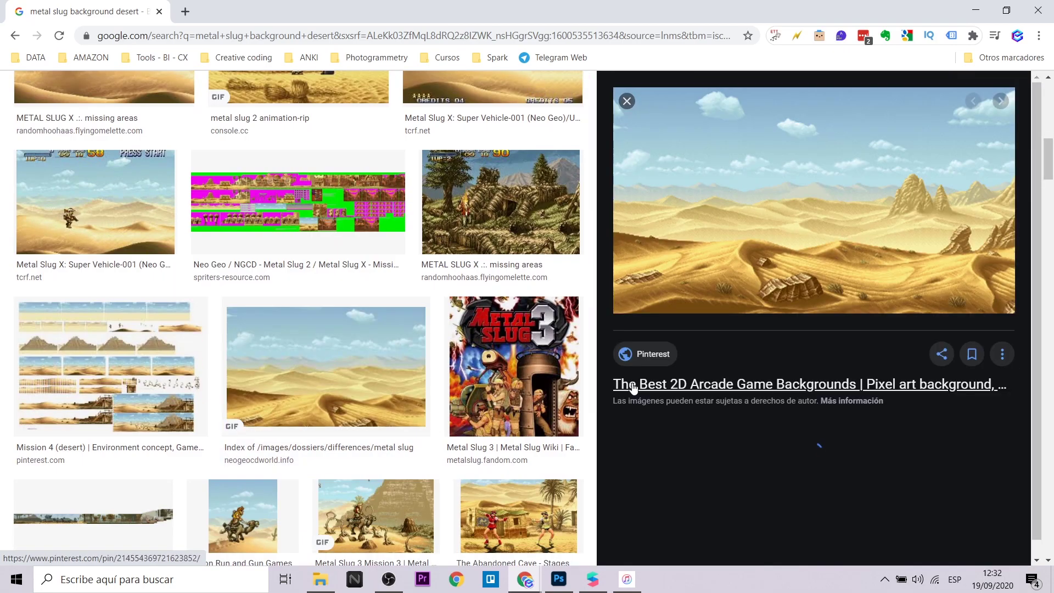
Open the full-size Metal Slug soldier-and-helicopter image in a new tab
scroll(301, 364, down, 4)
scroll(299, 357, down, 2)
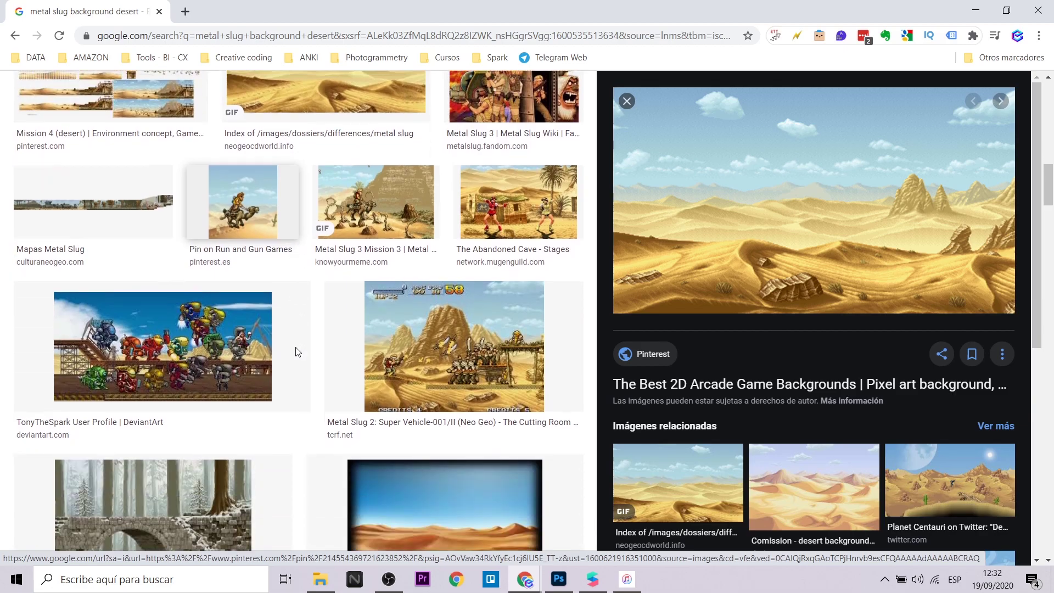
scroll(298, 351, down, 2)
scroll(299, 349, down, 6)
scroll(299, 349, down, 4)
scroll(297, 349, down, 6)
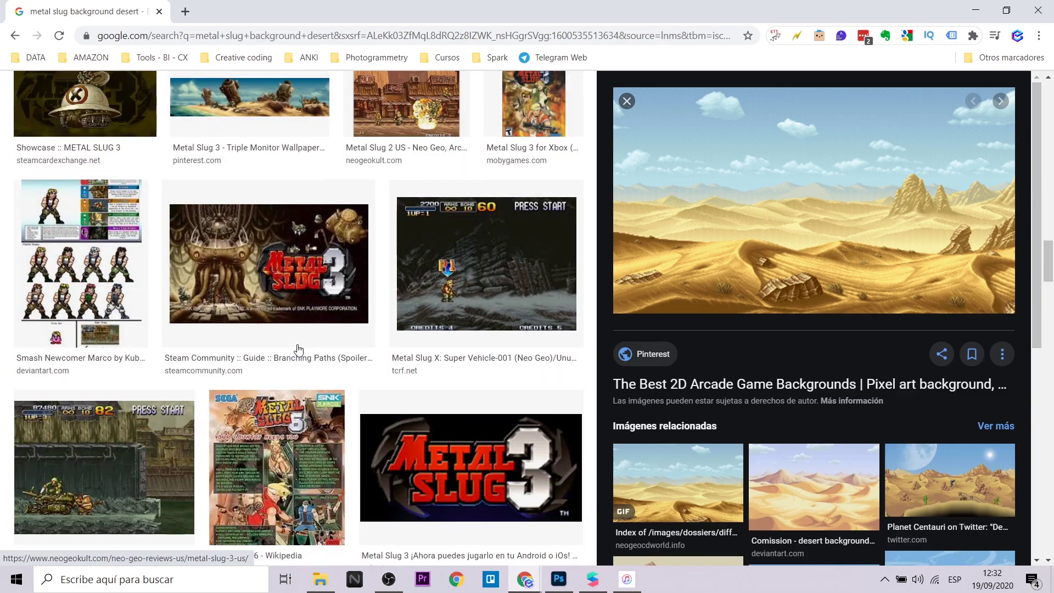
scroll(296, 348, up, 20)
click(716, 204)
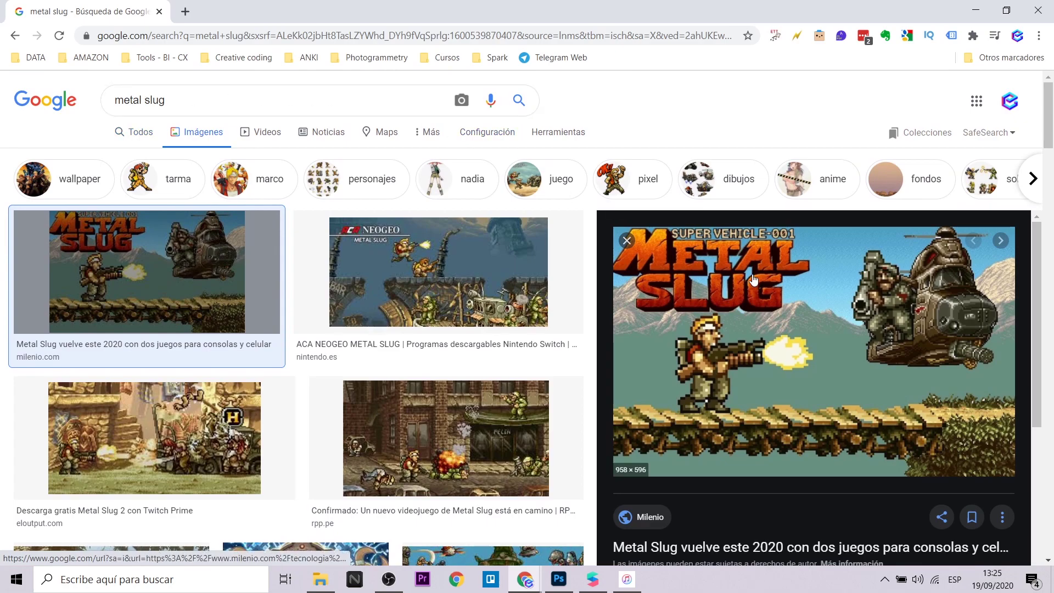
right_click(754, 277)
click(813, 401)
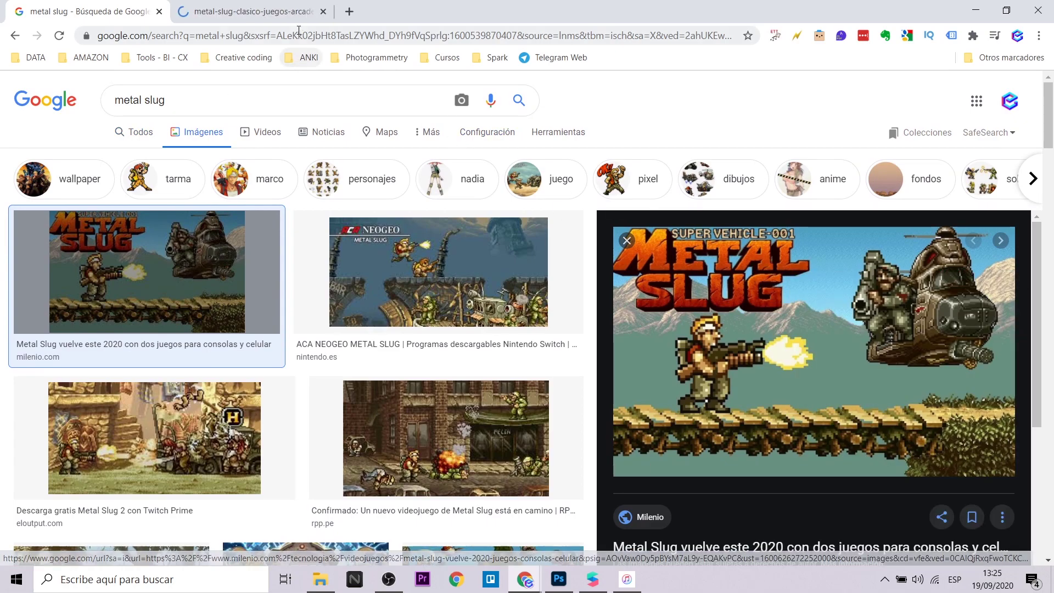
click(252, 11)
Save the image as 'metaslug' into the Spark AR - Layers scenes folder
right_click(489, 228)
click(535, 254)
text(meta)
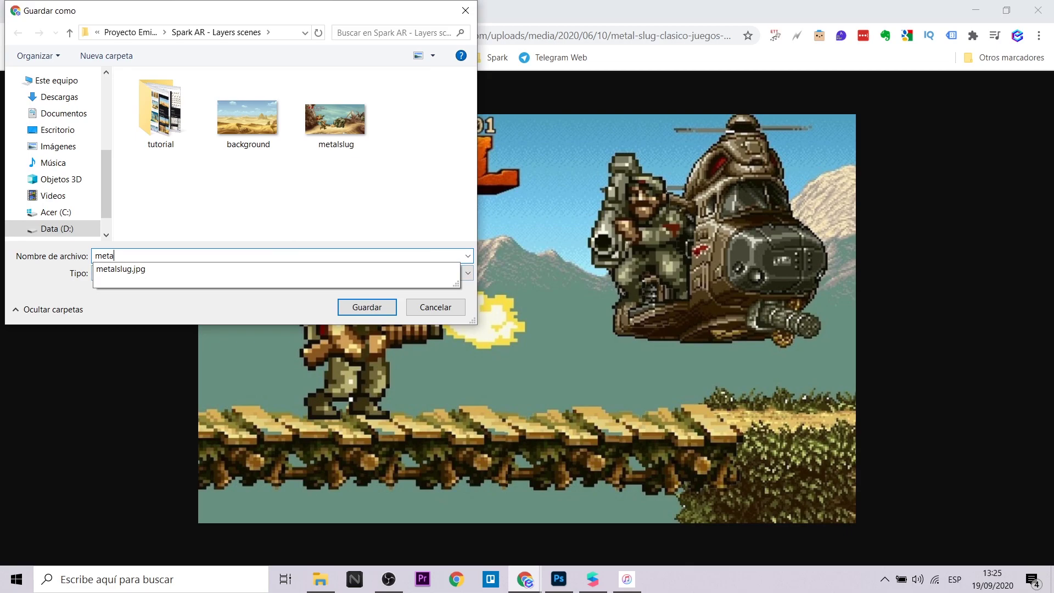
text(slug)
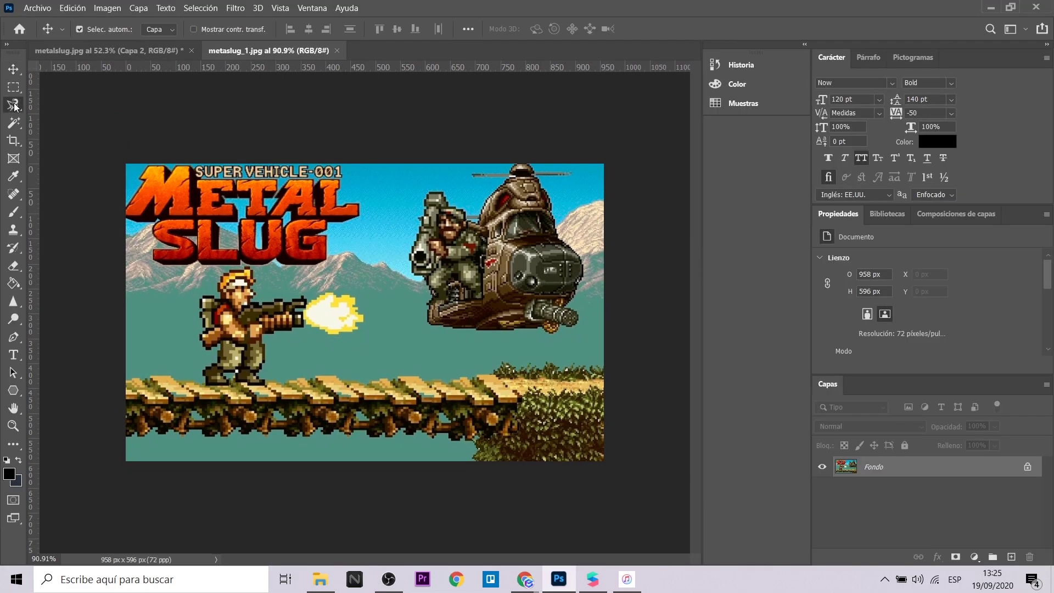
Zoom in on the helicopter and its pilot in metalslug_1.jpg to select it
alt+scroll(658, 289, up, 2)
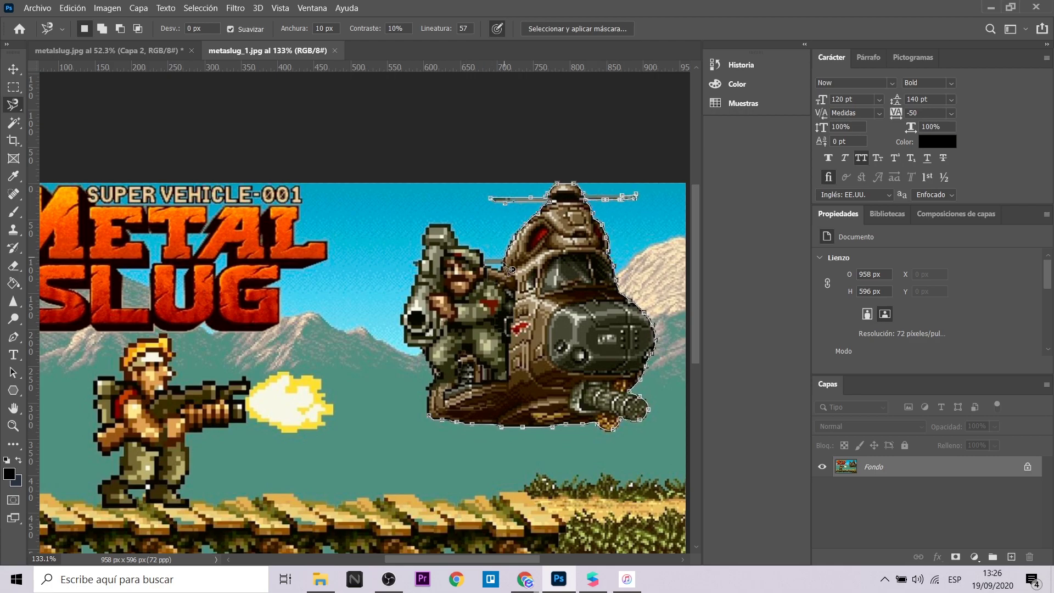
Copy the selected helicopter to Capa 1 with Ctrl+J and export that layer as PNG
key(ctrl+j)
right_click(878, 466)
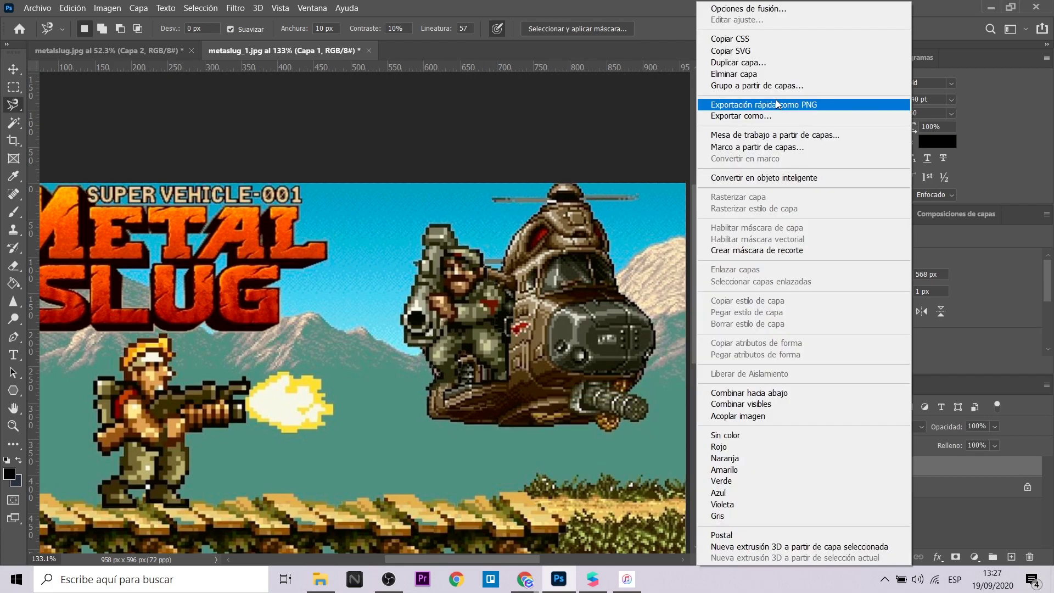
click(777, 113)
click(832, 503)
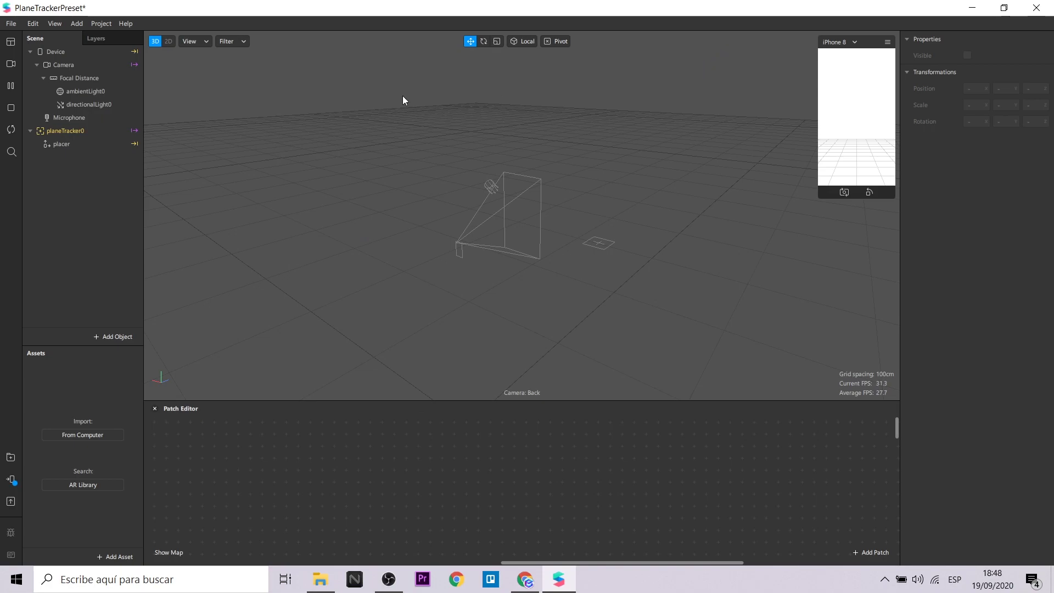
Import background, slug1, slug2 and vehicle_1 from the computer as project textures
click(54, 146)
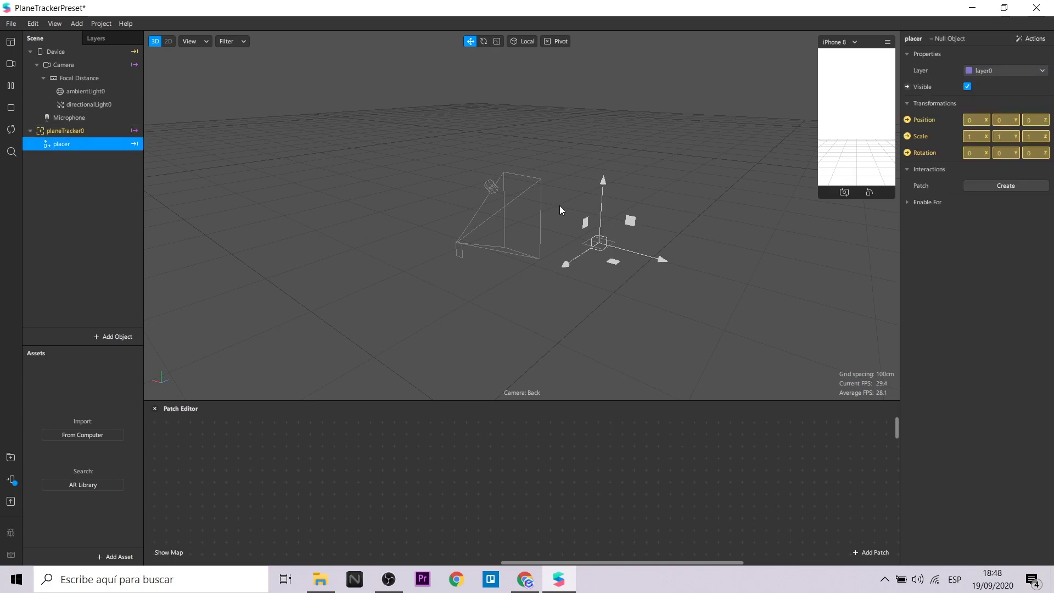
click(87, 434)
click(252, 134)
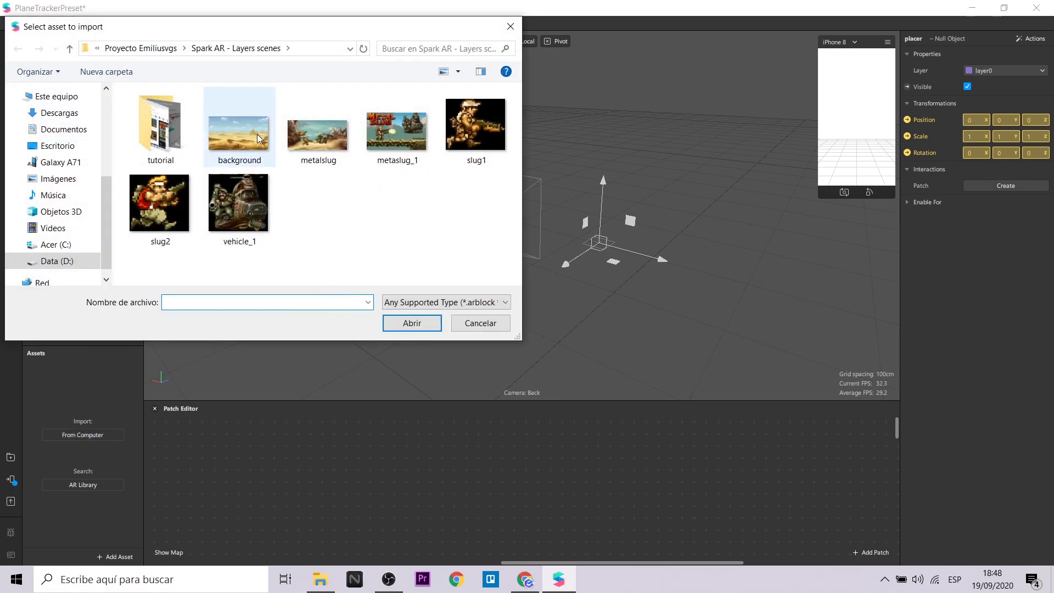
ctrl+click(476, 126)
ctrl+click(162, 203)
ctrl+click(220, 205)
click(413, 324)
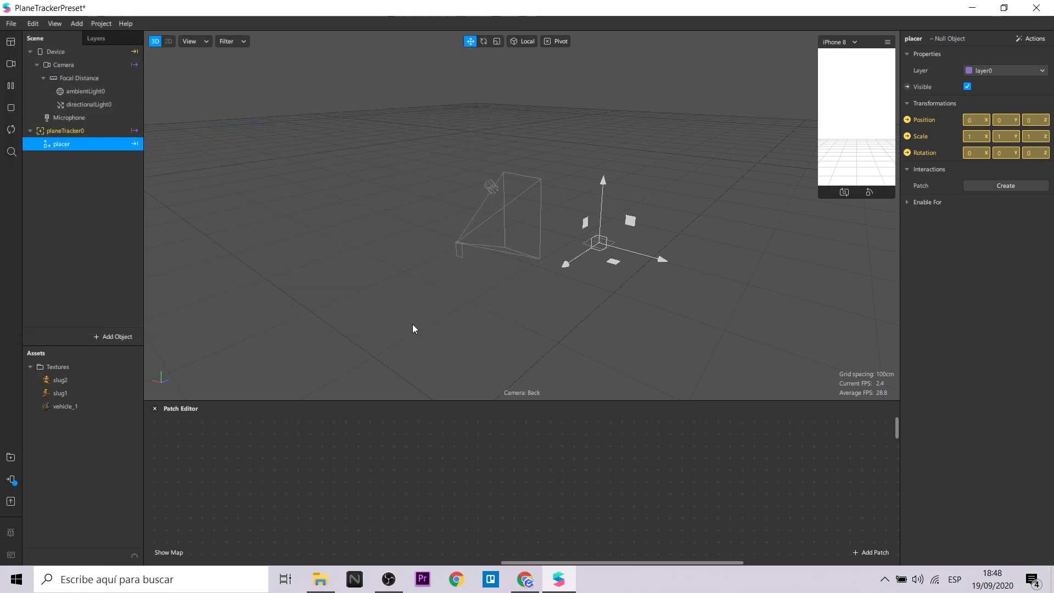
click(68, 146)
Add a plane under placer and scale it to 8 by 8 in the 2D view
right_click(68, 146)
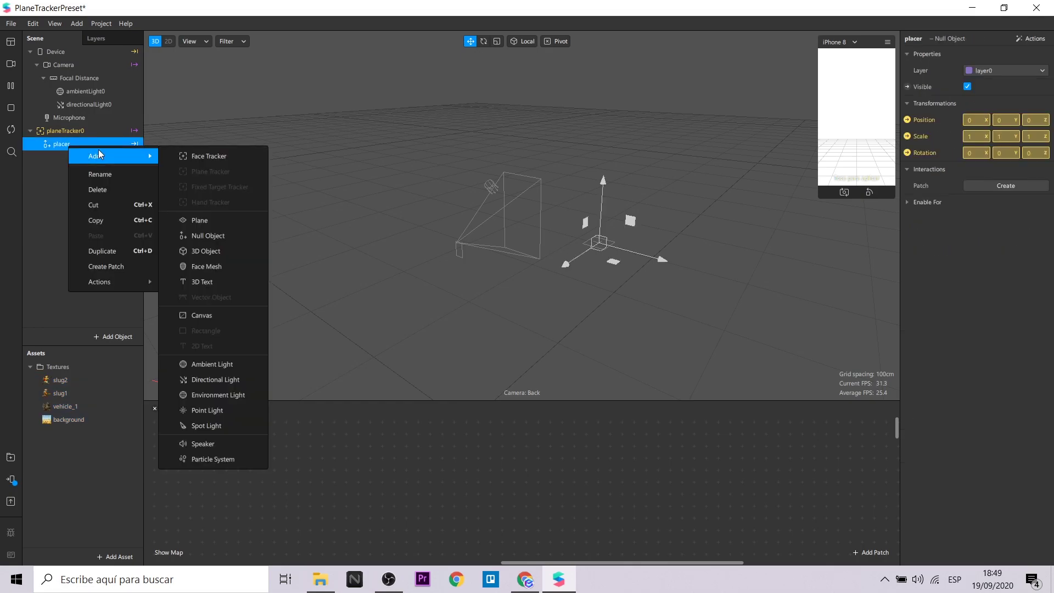
click(206, 222)
mouse_move(546, 220)
mouse_down()
mouse_move(535, 298)
mouse_move(607, 276)
mouse_up()
key(2)
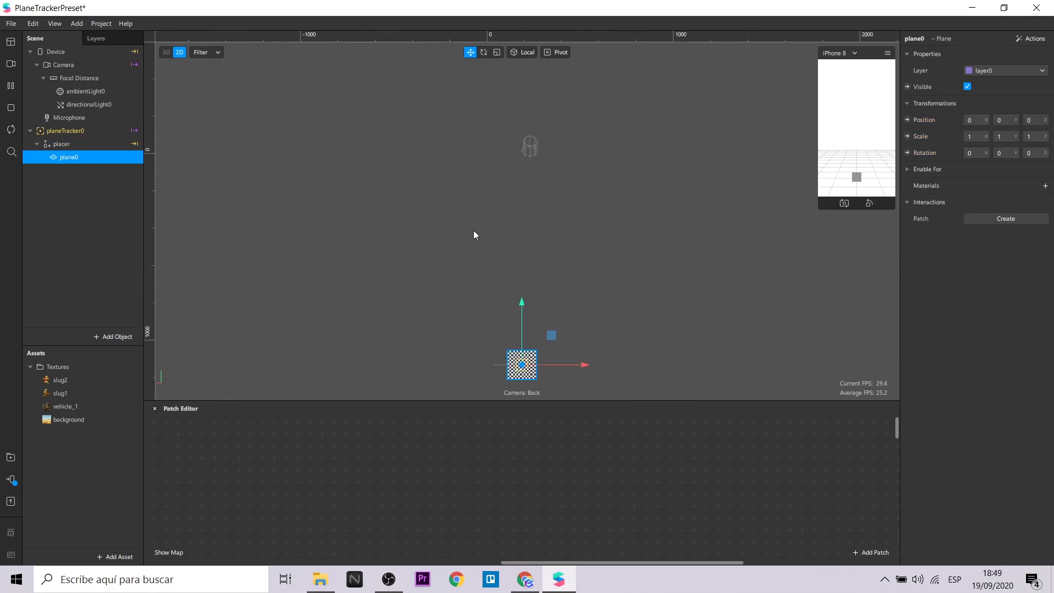
scroll(475, 235, down, 3)
text(10)
key(Tab)
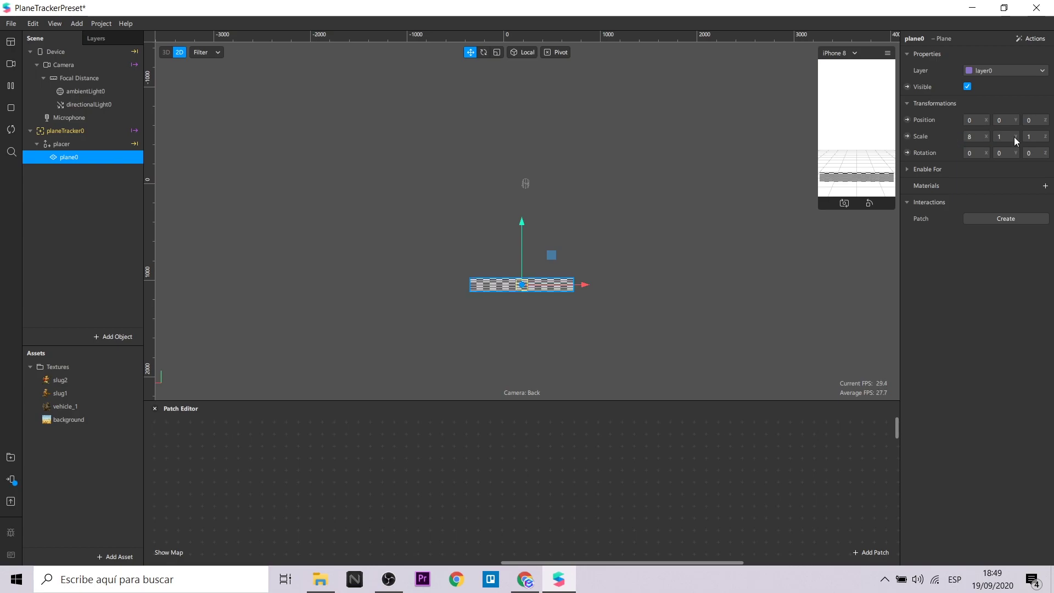
text(10)
key(Tab)
ctrl+click(93, 160)
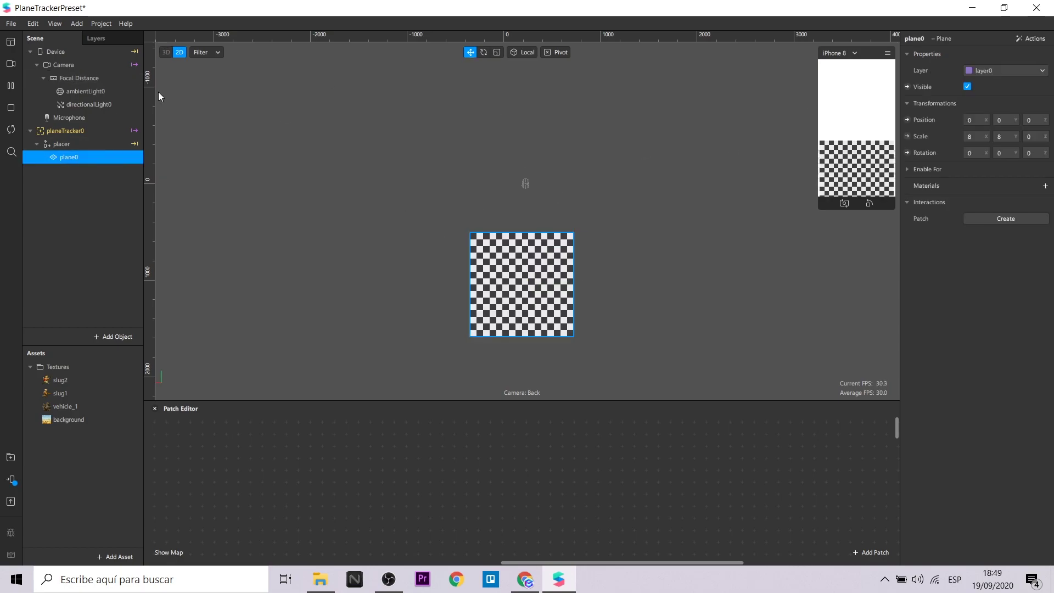
Back in 3D, set plane0's Y position to 0.5
click(165, 52)
click(516, 353)
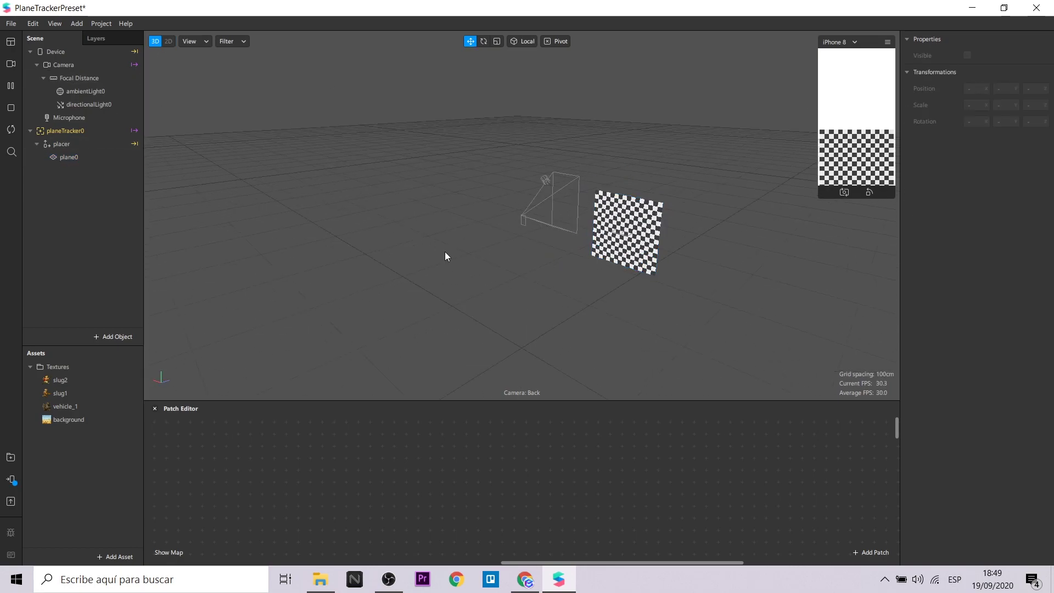
double_click(626, 231)
click(1002, 120)
text(0.4)
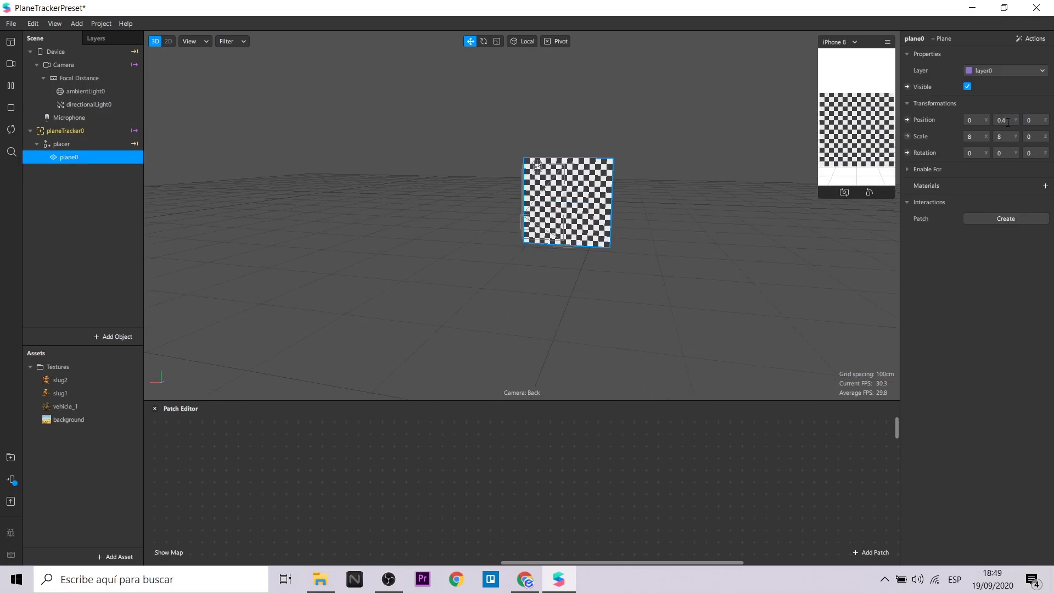
key(BackSpace)
Add material0 to plane0 with a Flat shader and the background desert texture
text(5)
click(648, 275)
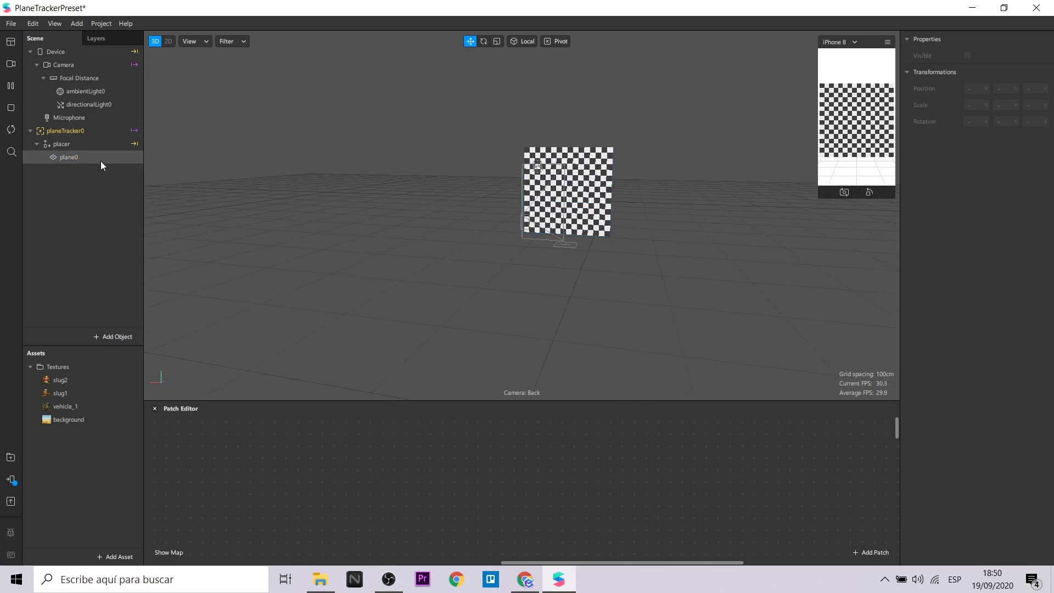
click(100, 159)
click(1044, 186)
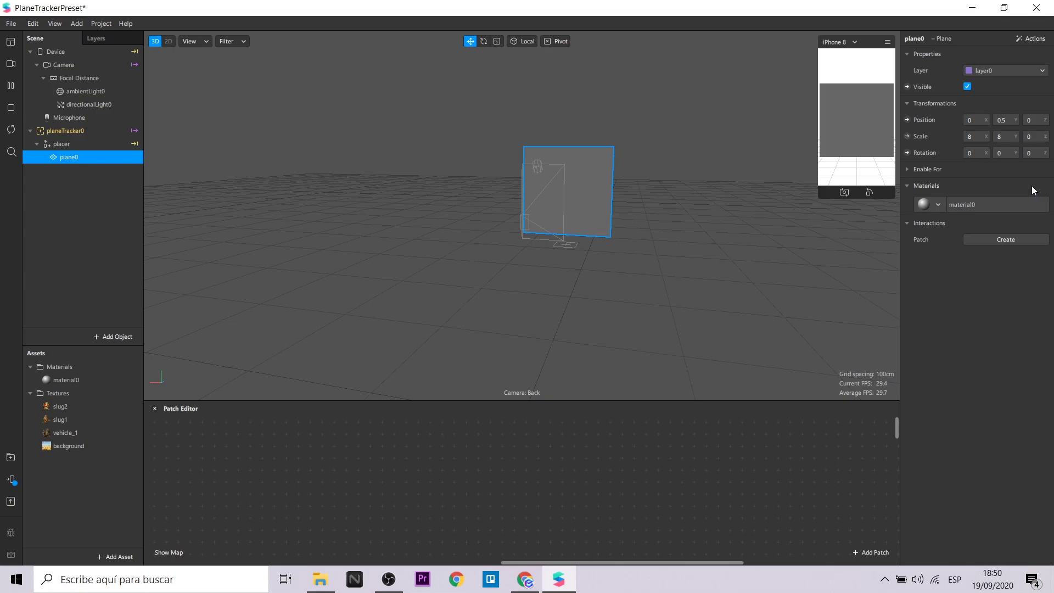
click(69, 380)
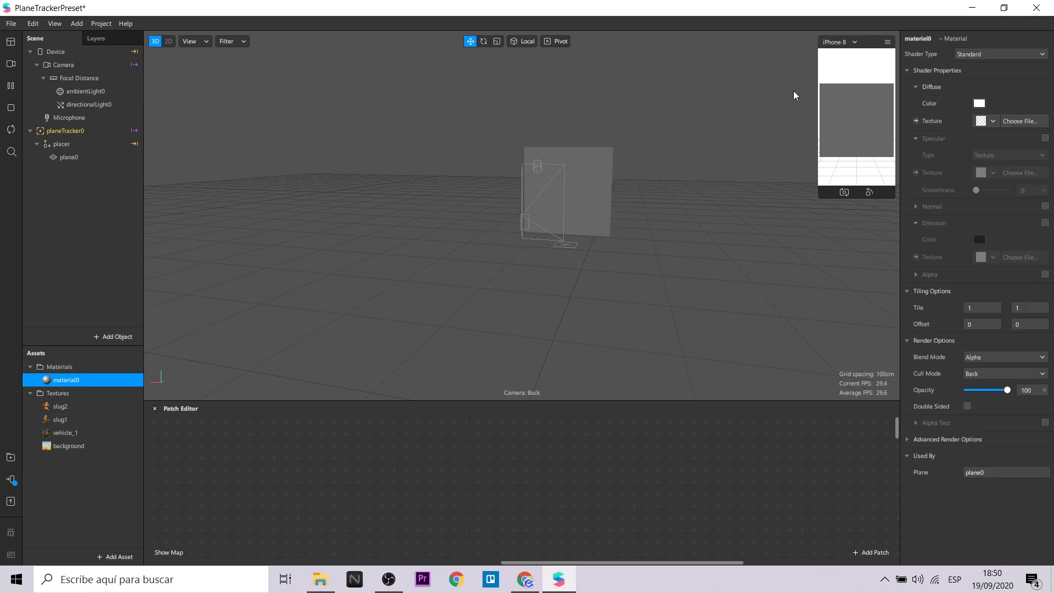
click(983, 55)
click(994, 58)
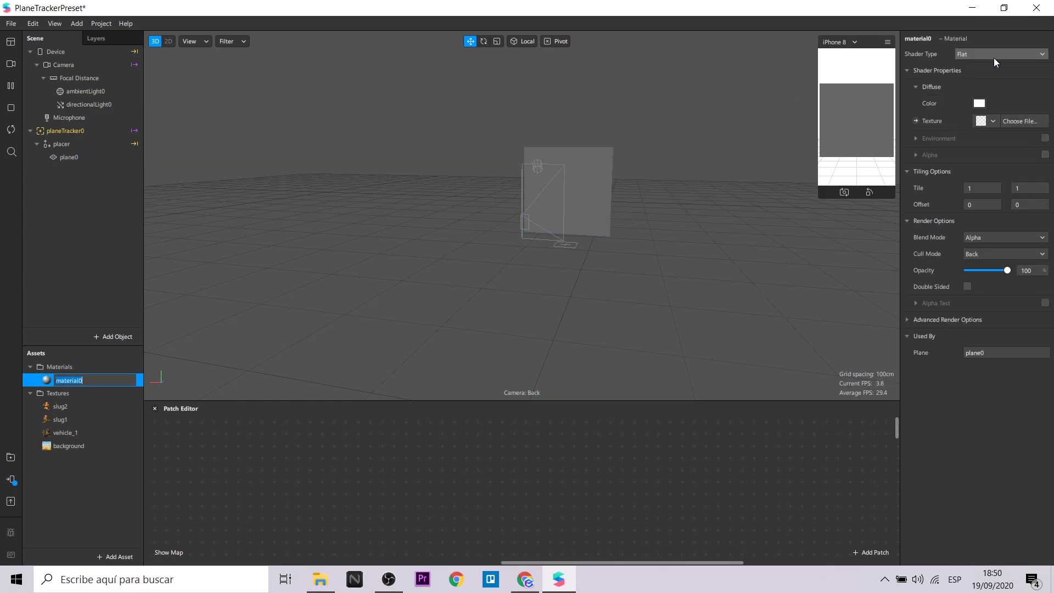
click(984, 121)
click(989, 182)
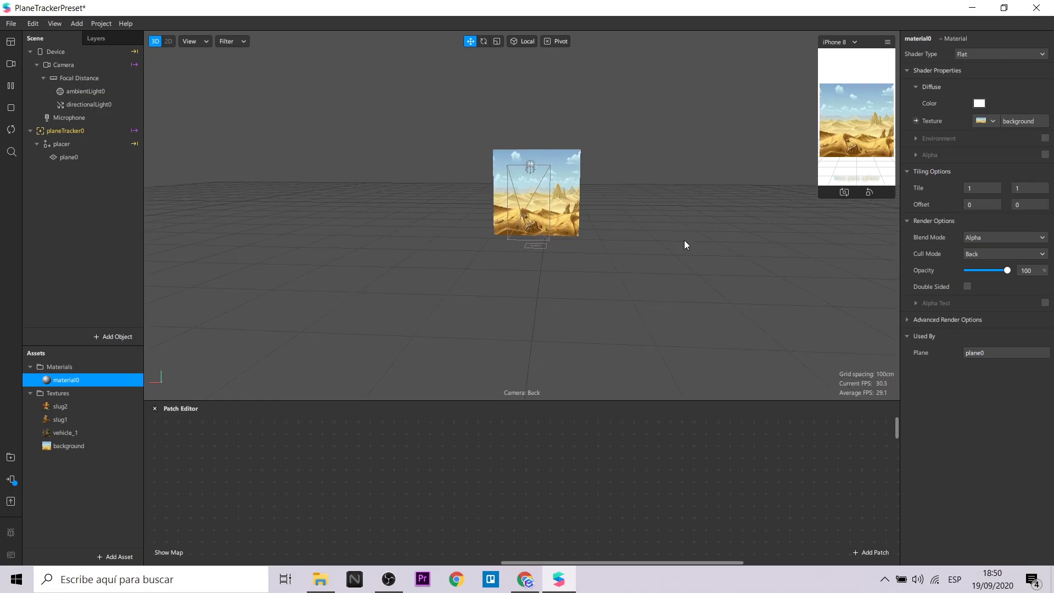
scroll(684, 239, up, 2)
scroll(661, 213, up, 3)
mouse_move(722, 282)
mouse_down()
mouse_move(621, 281)
mouse_move(730, 252)
mouse_up()
Add plane1 under placer and move it up and left onto the desert background
click(73, 145)
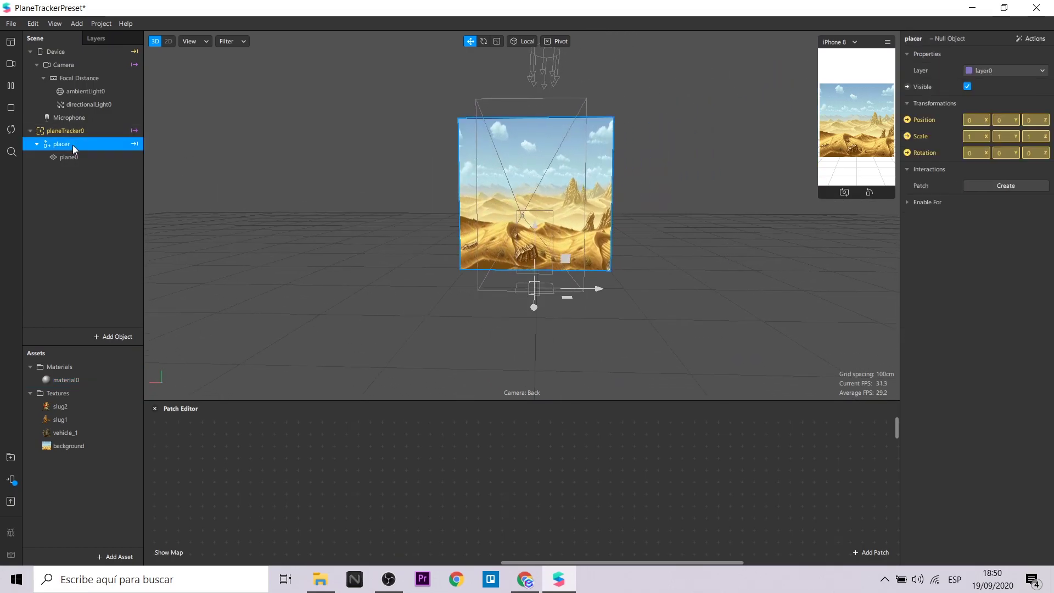
right_click(72, 145)
click(226, 217)
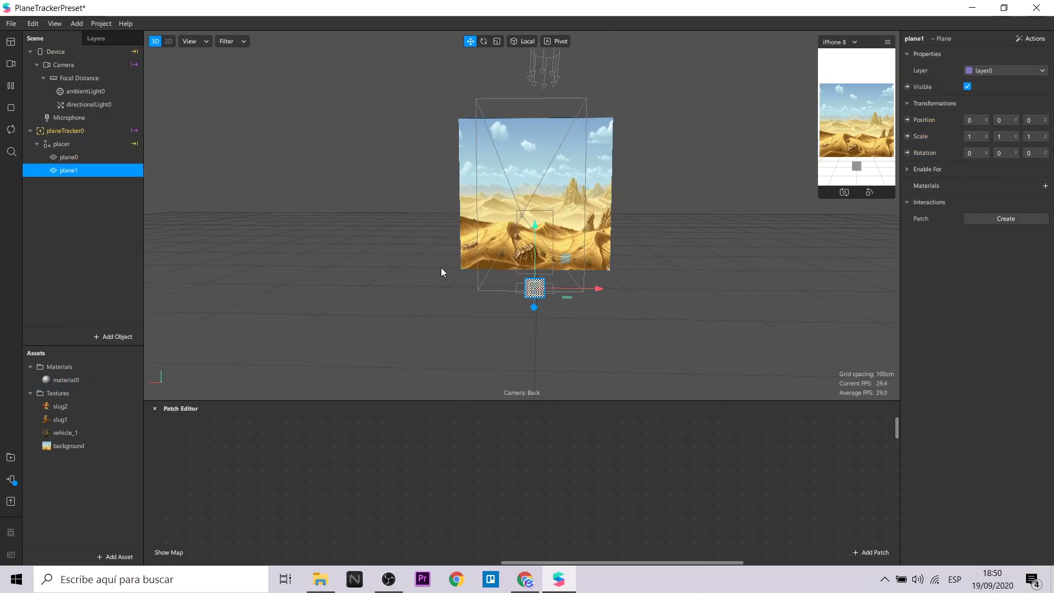
drag(536, 227, 547, 166)
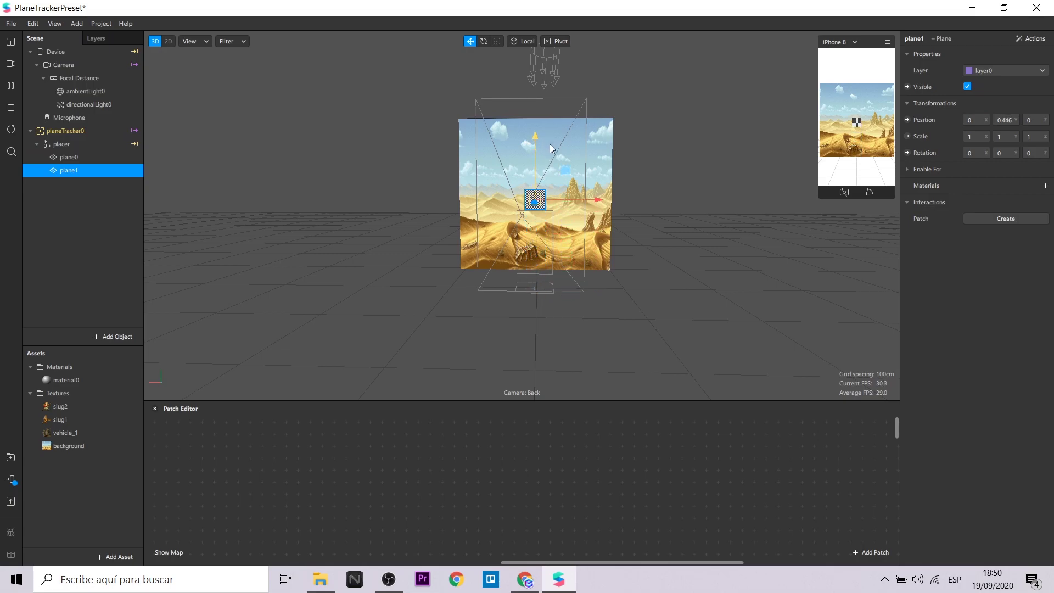
drag(591, 229, 540, 229)
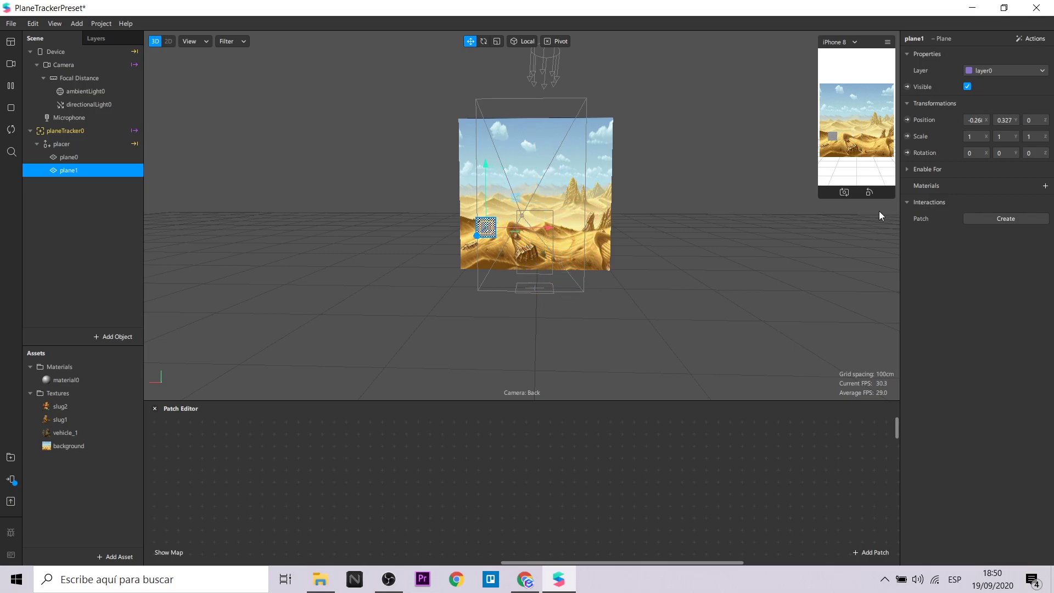
Give plane1 a new material1 with a Flat shader and the slug1 texture
click(1046, 186)
click(1022, 220)
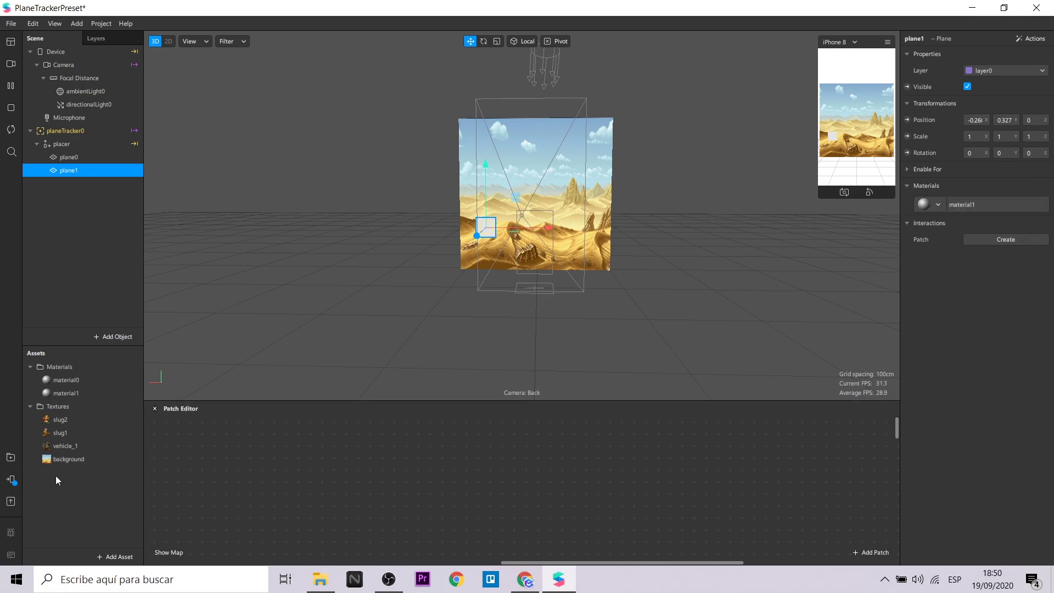
click(77, 388)
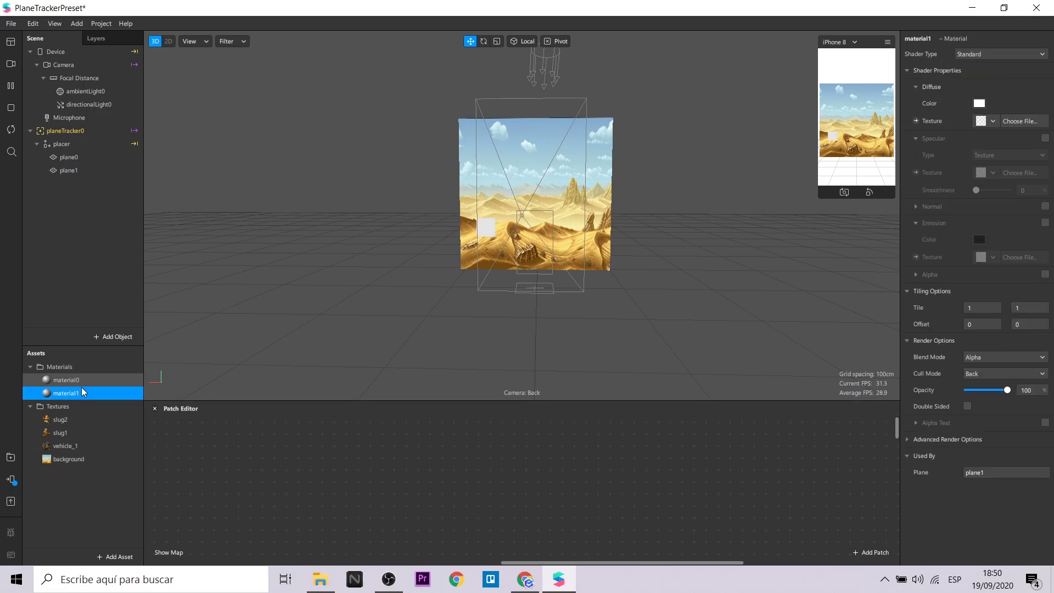
click(975, 53)
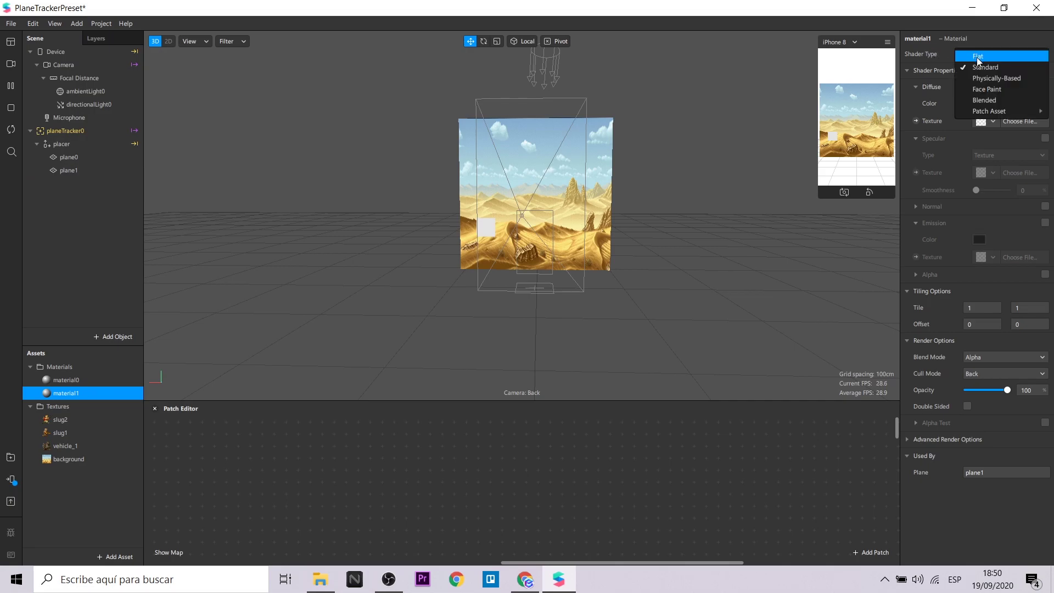
click(977, 57)
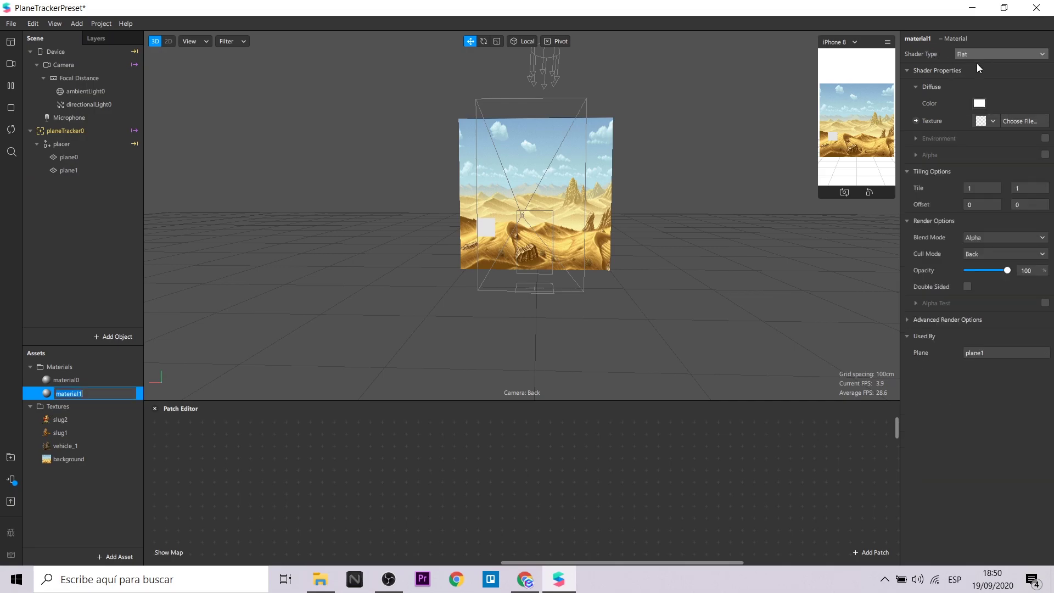
click(997, 125)
click(986, 149)
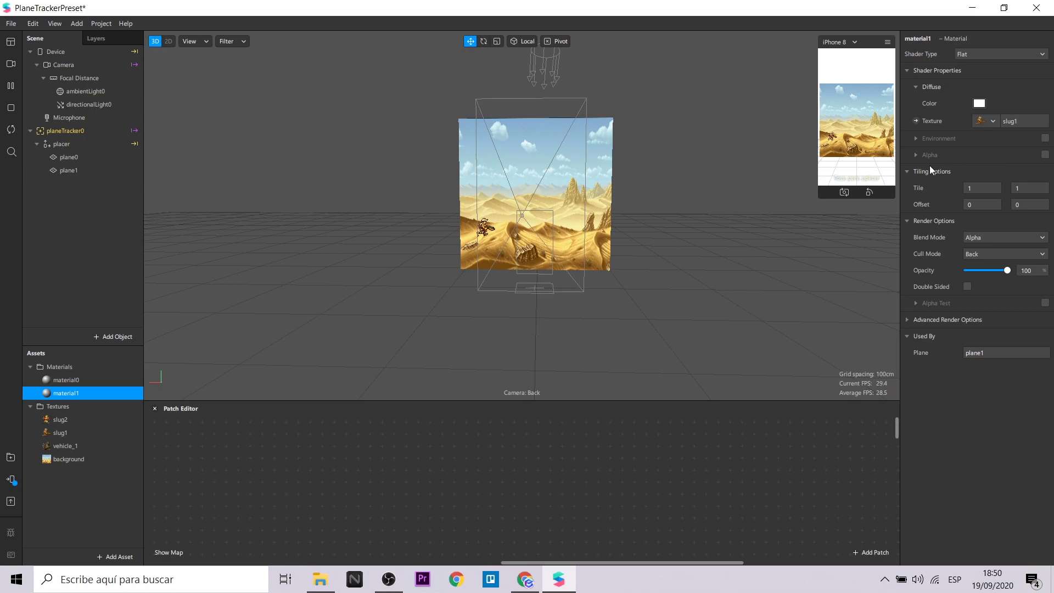
scroll(552, 223, up, 1)
scroll(553, 223, up, 1)
scroll(553, 223, up, 1)
scroll(552, 223, up, 1)
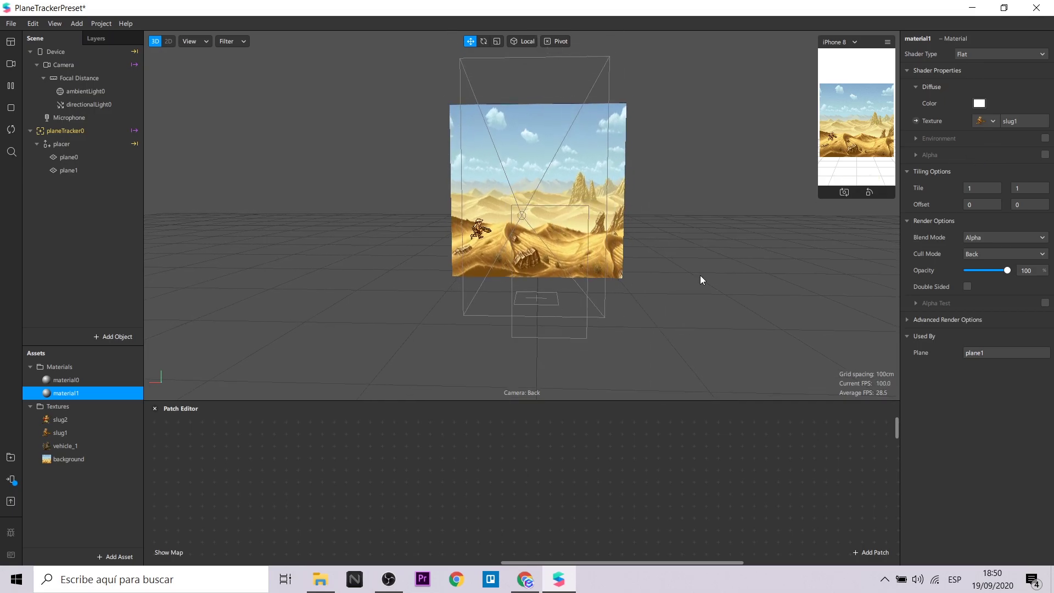
Scale plane1 to 1.5 and nudge it slightly forward in depth
click(480, 230)
text(.5)
key(Return)
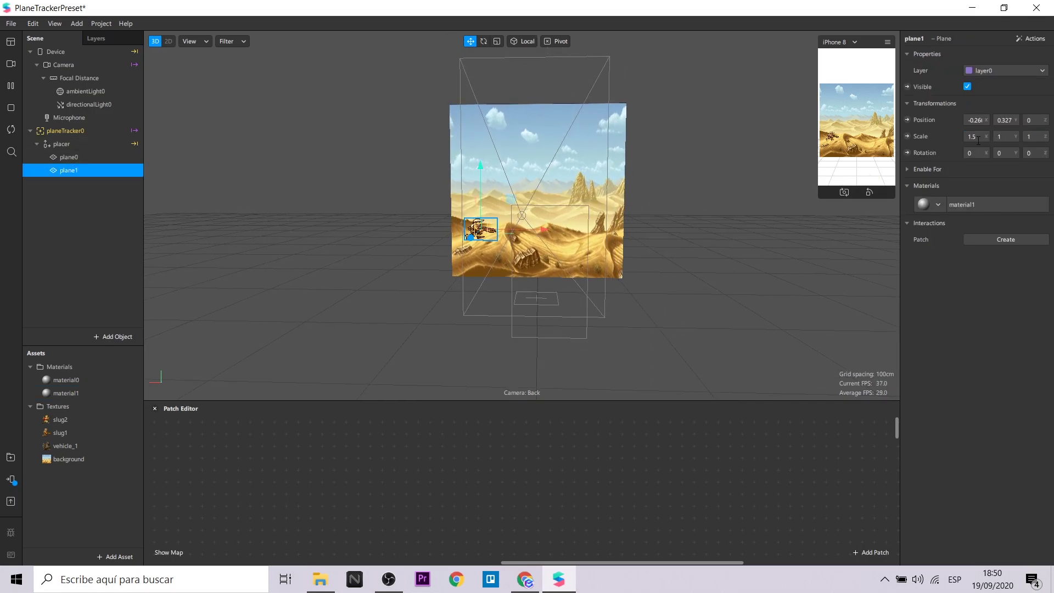
text(.5)
key(Tab)
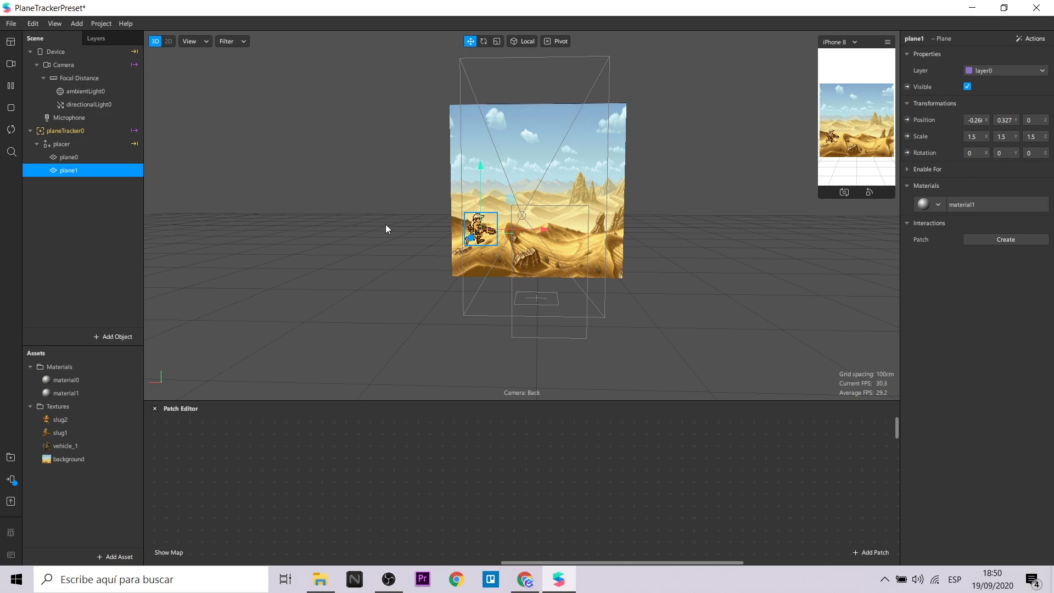
drag(472, 242, 467, 242)
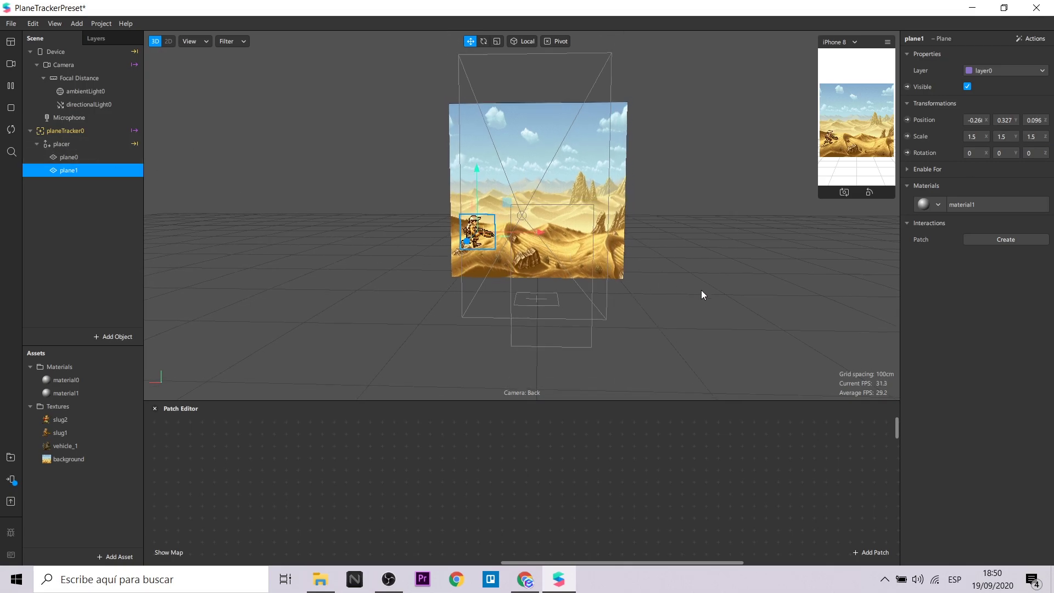
mouse_move(700, 290)
mouse_down()
mouse_move(628, 305)
mouse_move(592, 296)
mouse_move(689, 311)
mouse_move(660, 295)
mouse_move(673, 289)
mouse_up()
click(78, 145)
Add plane2 under placer and move it up and right onto the desert
right_click(78, 145)
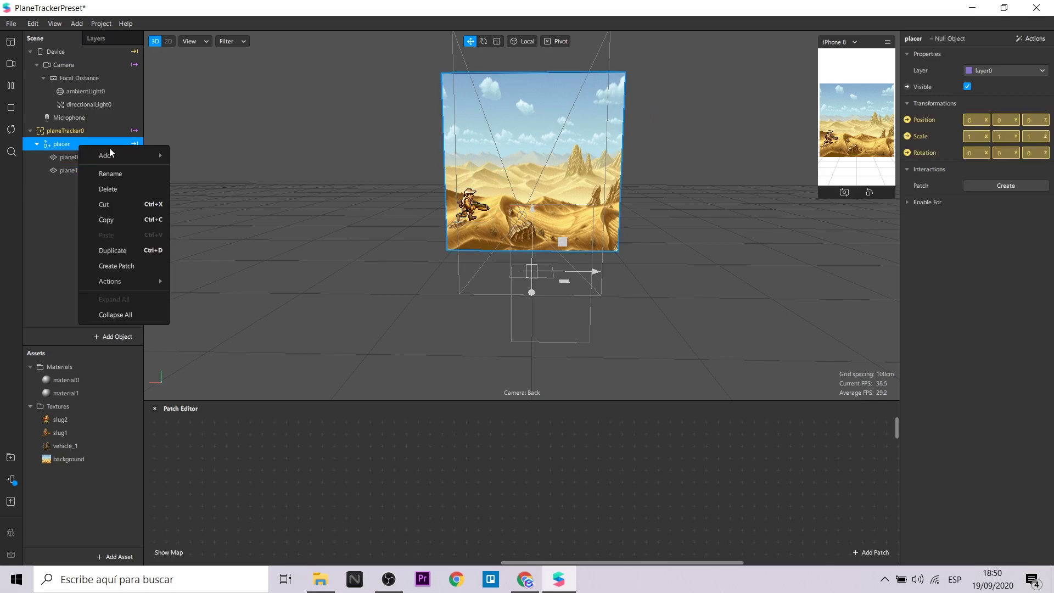
click(220, 220)
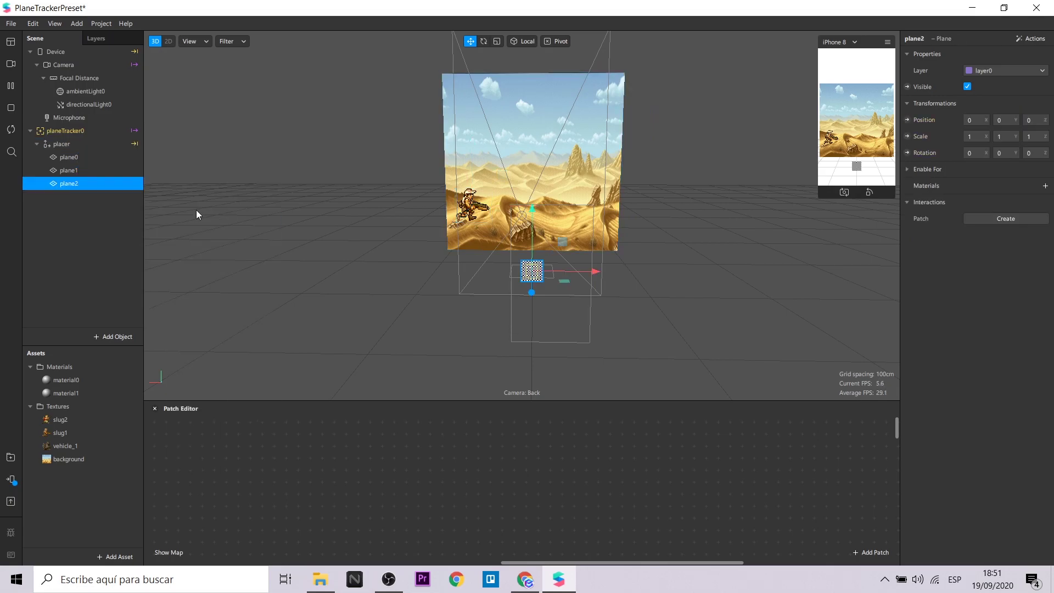
mouse_move(531, 208)
mouse_down()
mouse_move(532, 134)
mouse_move(575, 128)
mouse_up()
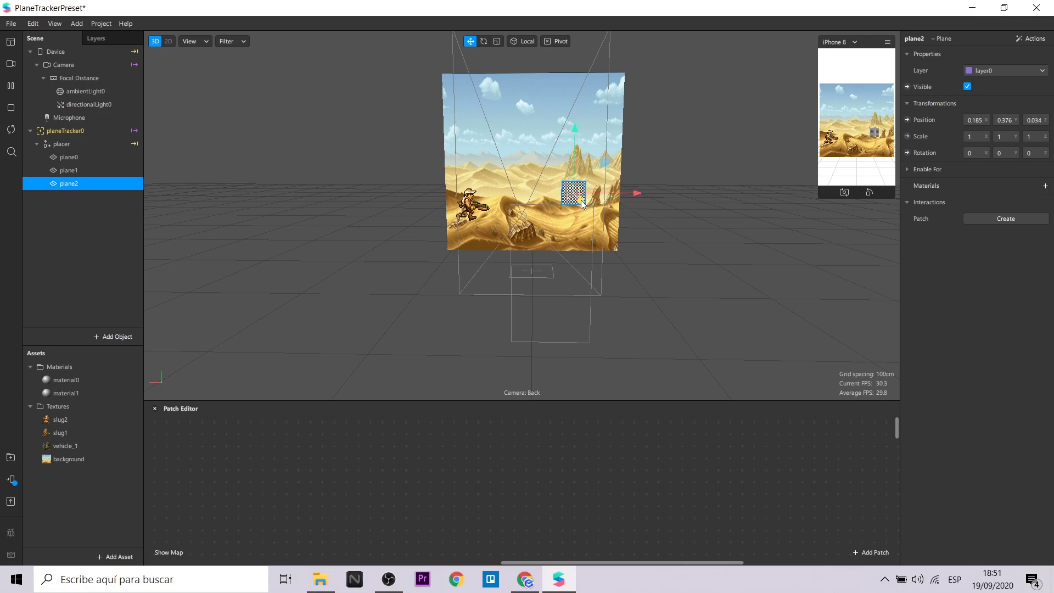
Give plane2 a new material2 with the slug2 texture and a Flat shader
click(1045, 186)
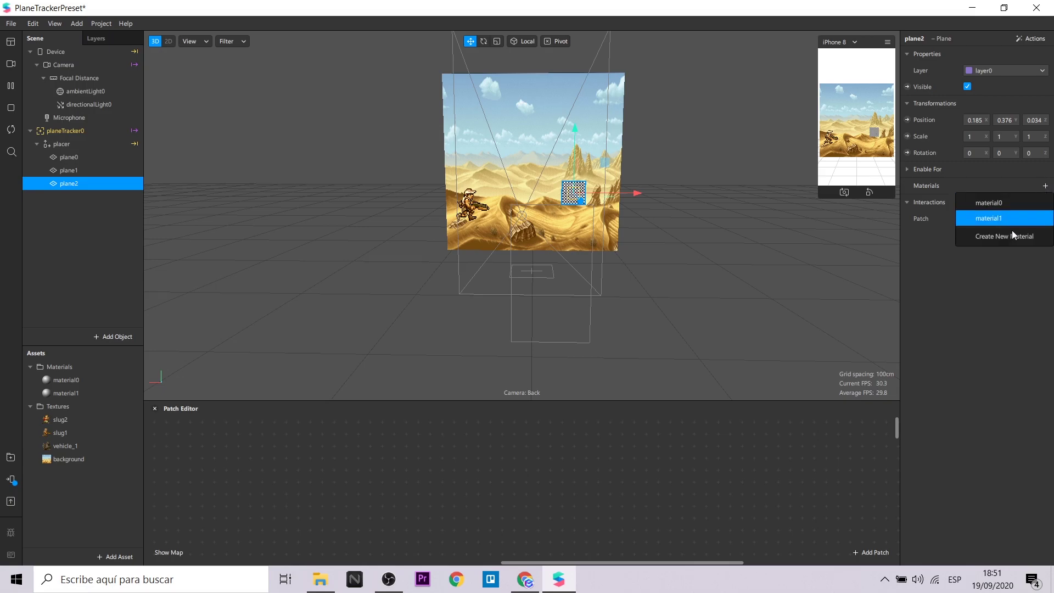
click(1004, 236)
click(74, 406)
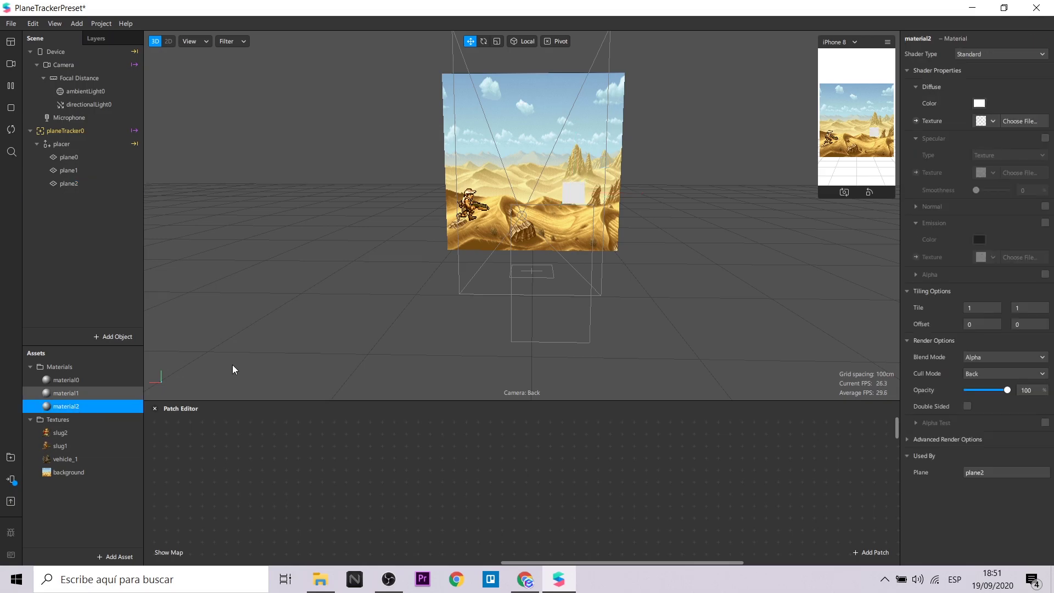
click(984, 121)
click(986, 144)
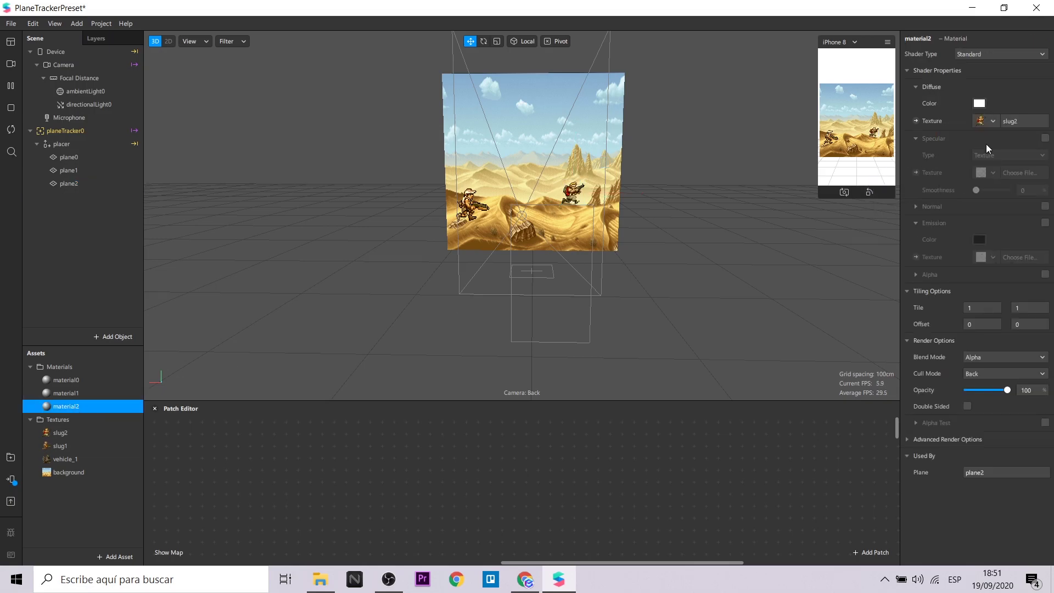
click(996, 54)
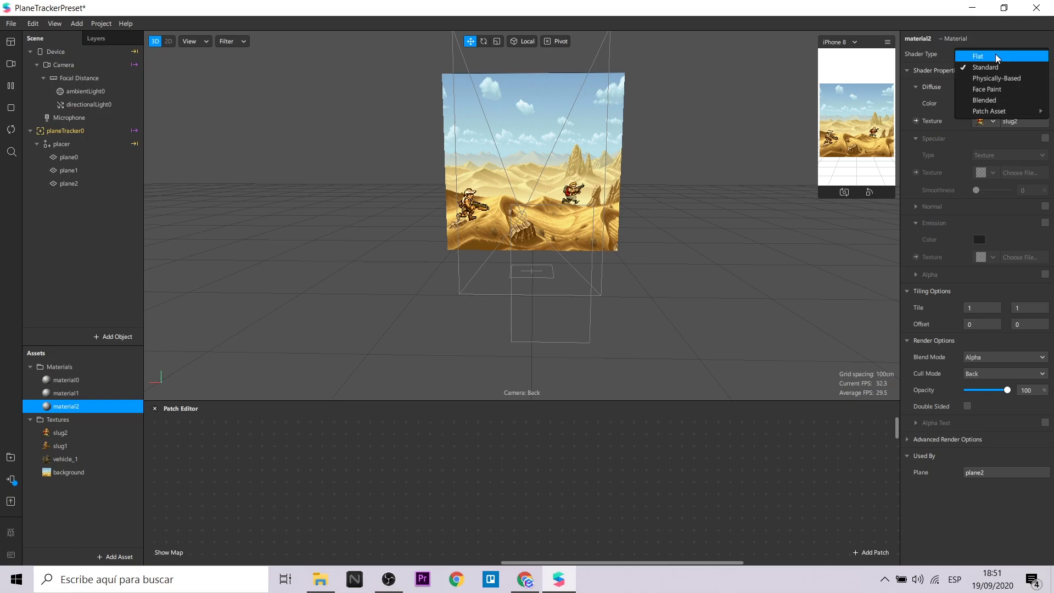
click(85, 184)
Scale plane2 to 1.5
text(.5)
key(Return)
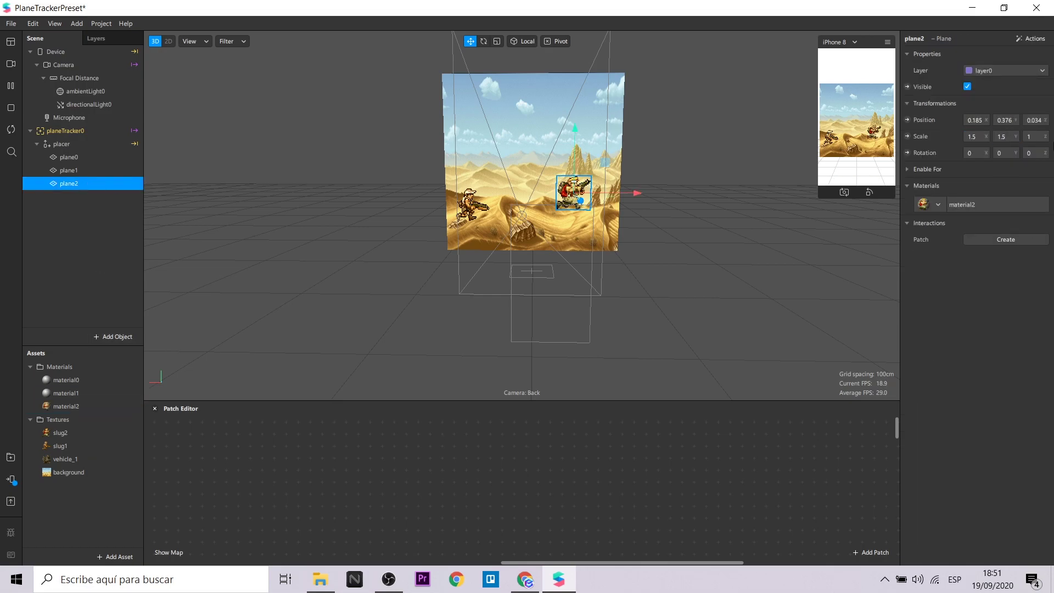
drag(669, 301, 700, 275)
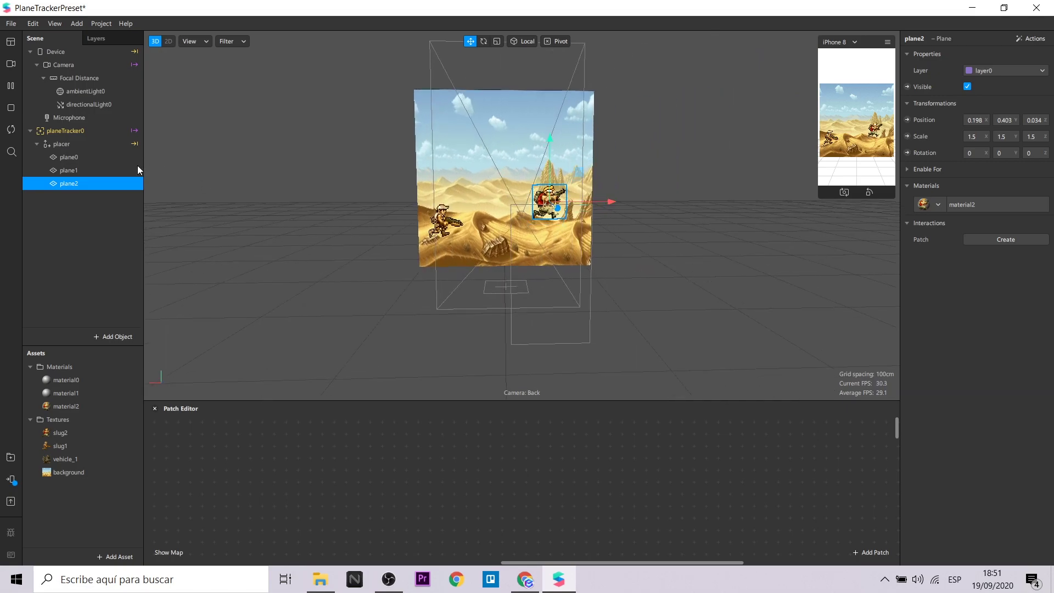
right_click(93, 143)
mouse_move(120, 154)
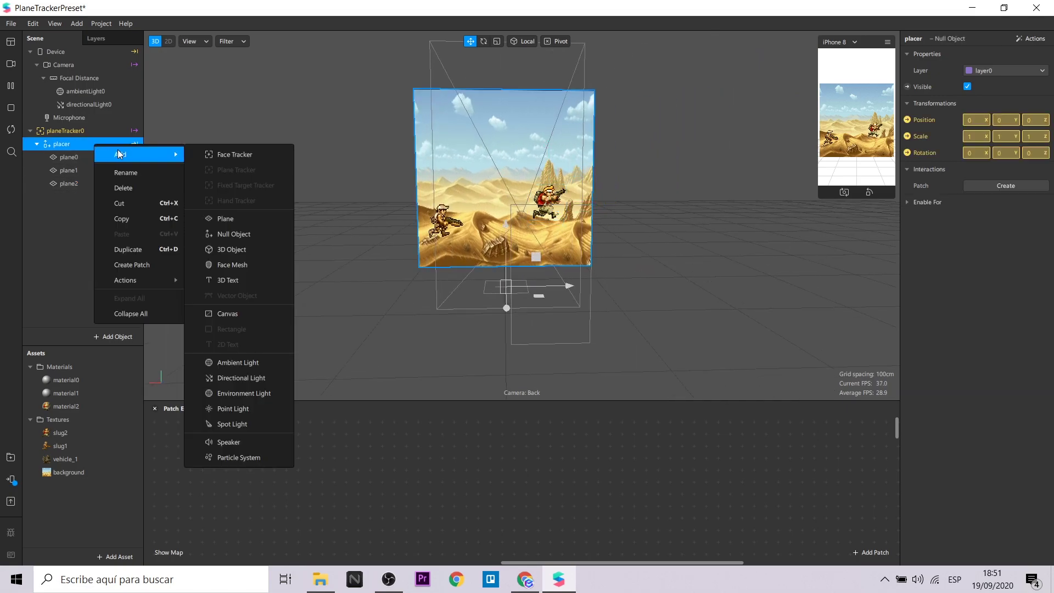
Add plane3 near the top of the desert image and create material3 for it
click(225, 218)
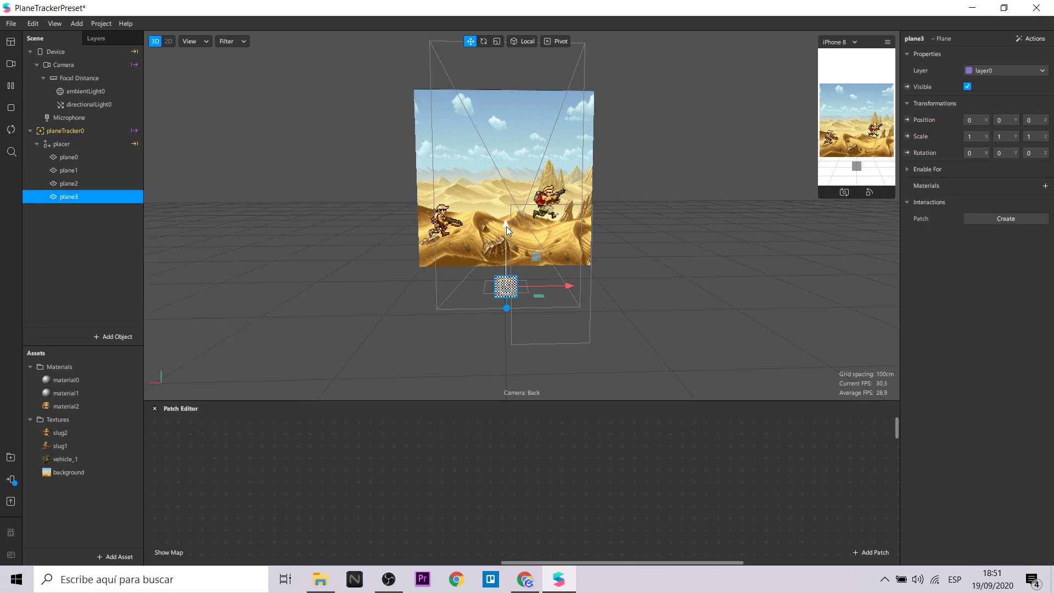
drag(506, 227, 491, 66)
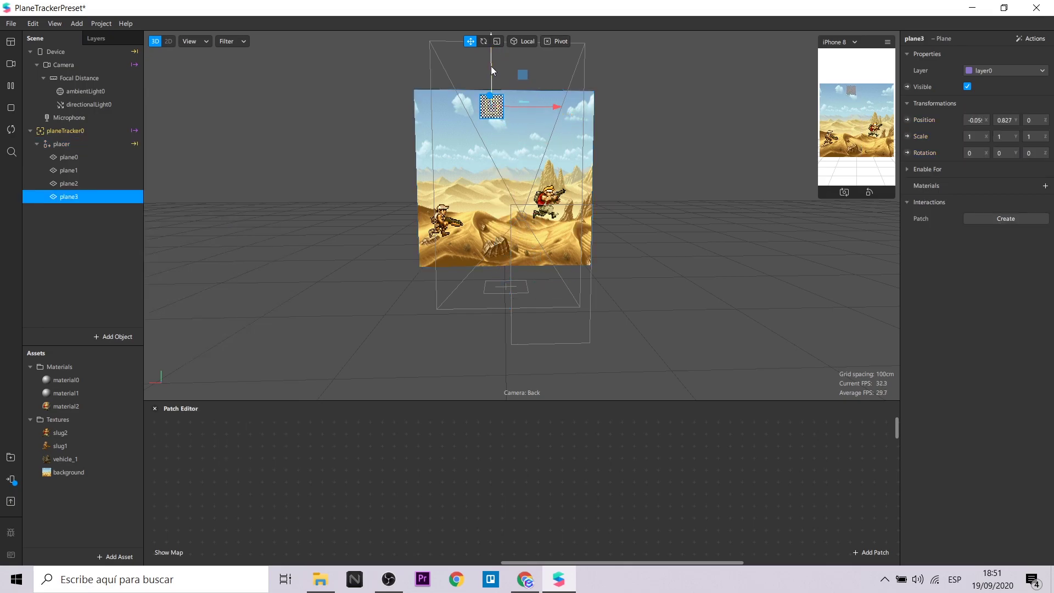
click(1044, 186)
click(994, 260)
Set material3 to a Flat shader with the vehicle_1 helicopter texture
click(977, 203)
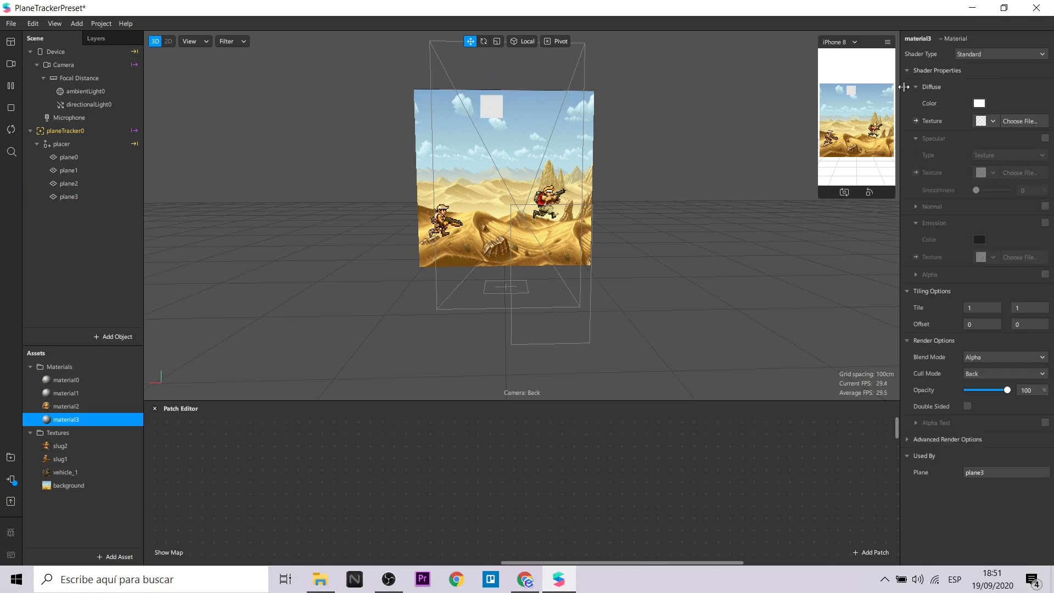
click(971, 55)
click(1013, 121)
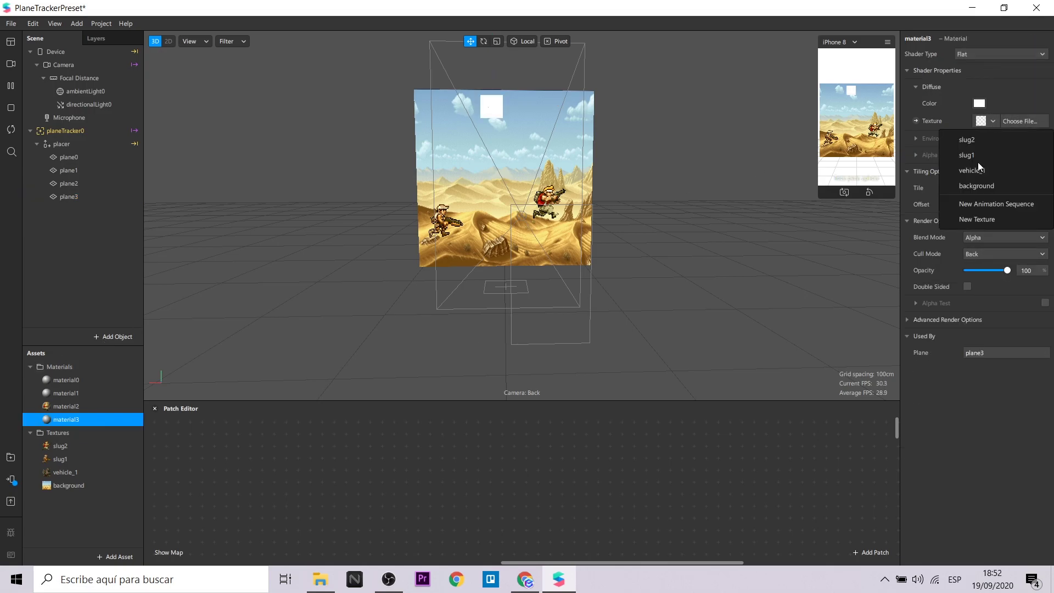
click(977, 162)
click(66, 470)
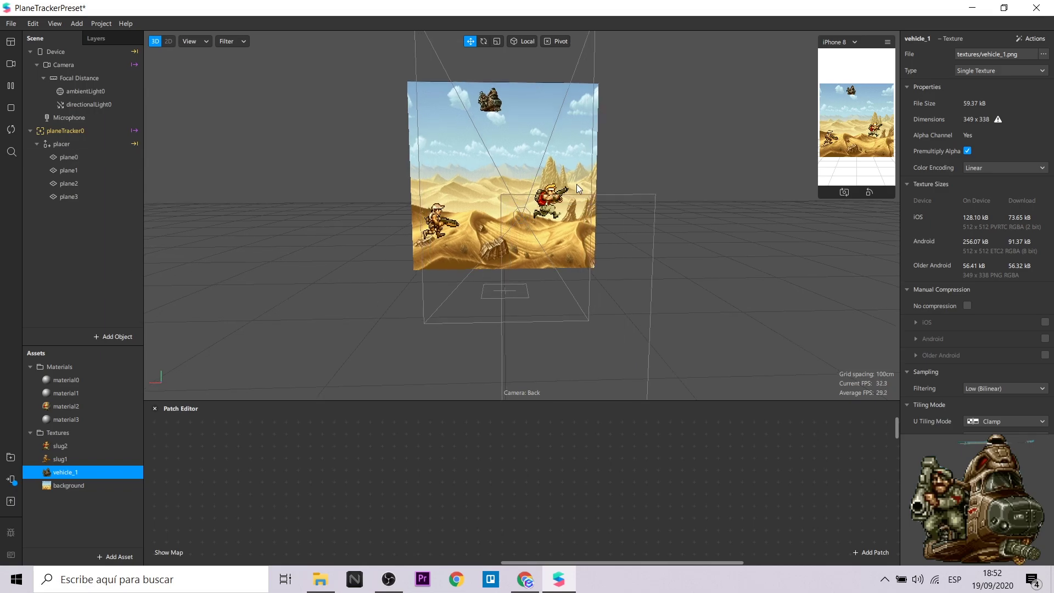
mouse_move(707, 257)
right_down()
mouse_move(687, 269)
mouse_move(661, 261)
mouse_move(615, 227)
mouse_move(642, 209)
mouse_move(689, 223)
mouse_move(709, 246)
mouse_move(692, 252)
right_up()
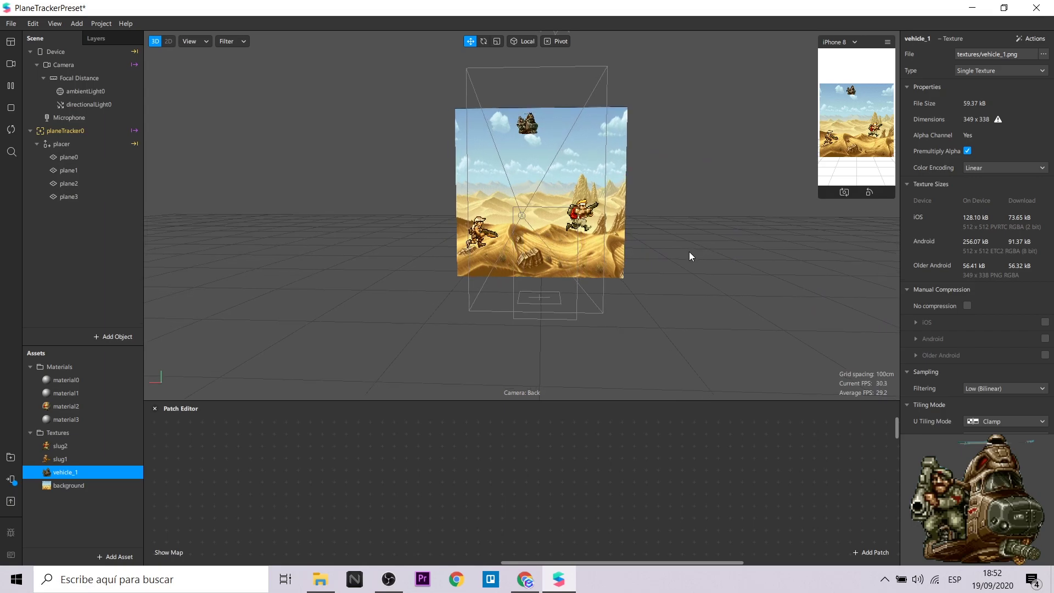
click(102, 158)
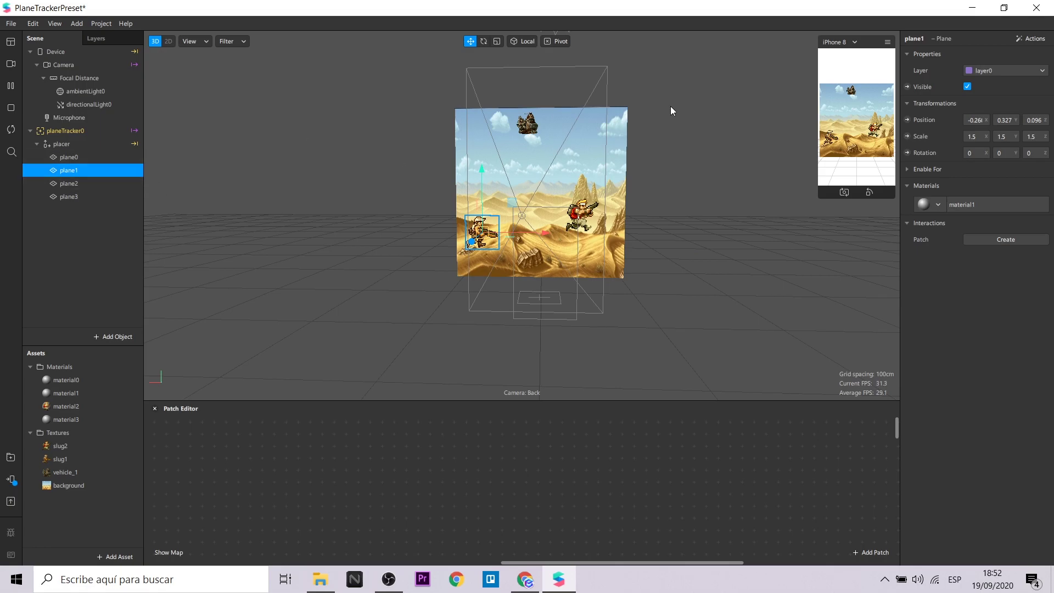
Apply a float animation to plane1 with a 5-second loop and Elastic In curve
click(1026, 38)
mouse_move(993, 83)
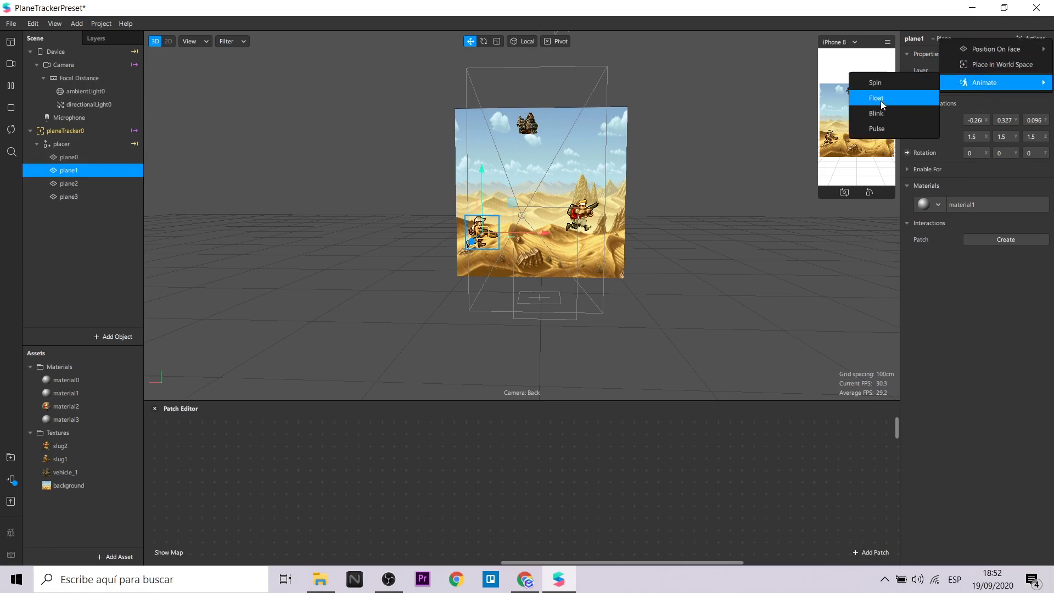
click(880, 101)
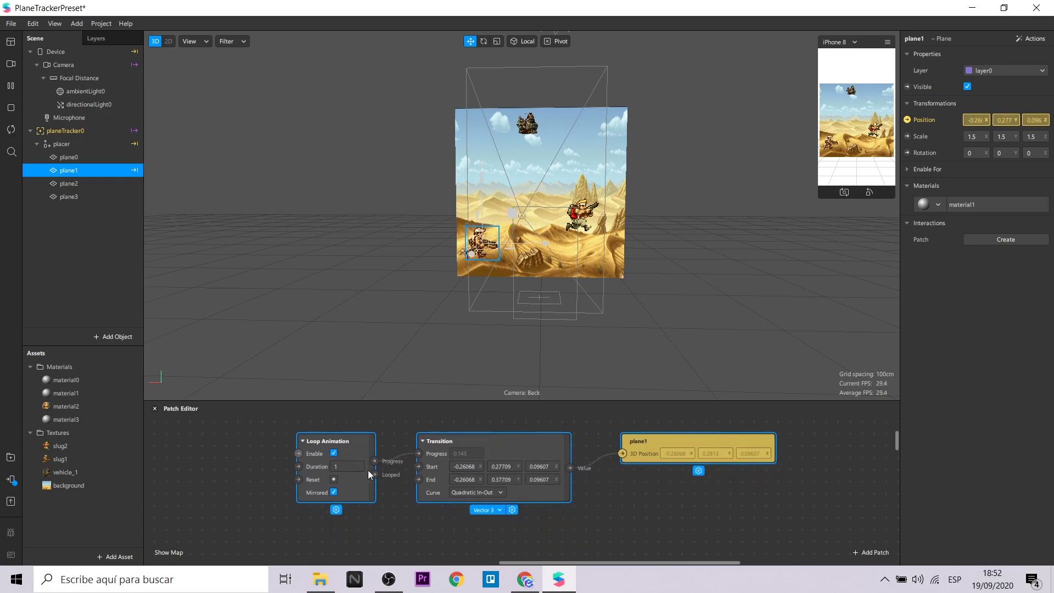
click(355, 467)
key(BackSpace)
text(5)
key(Return)
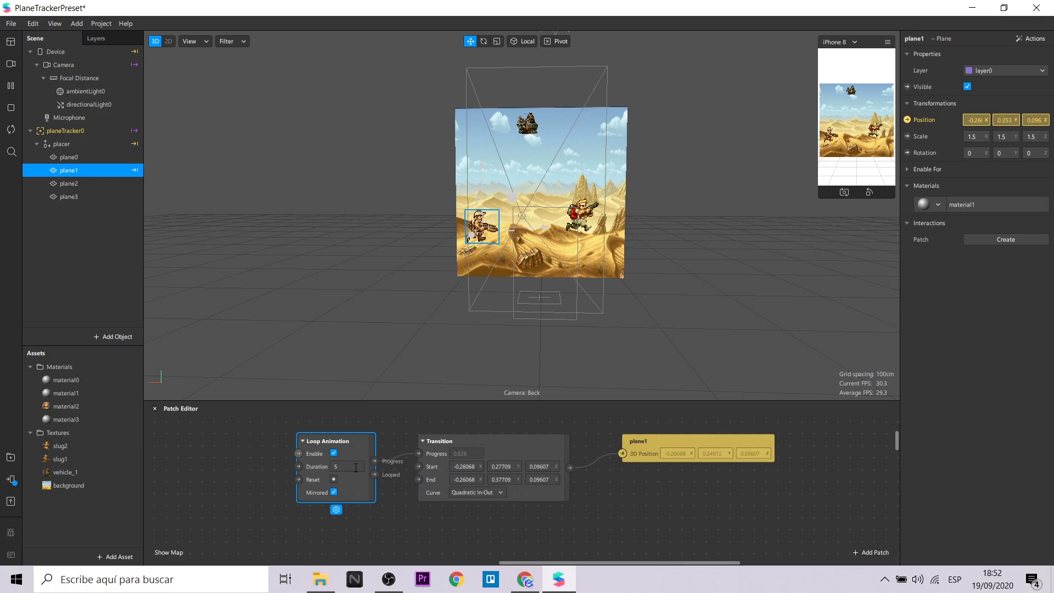
click(489, 493)
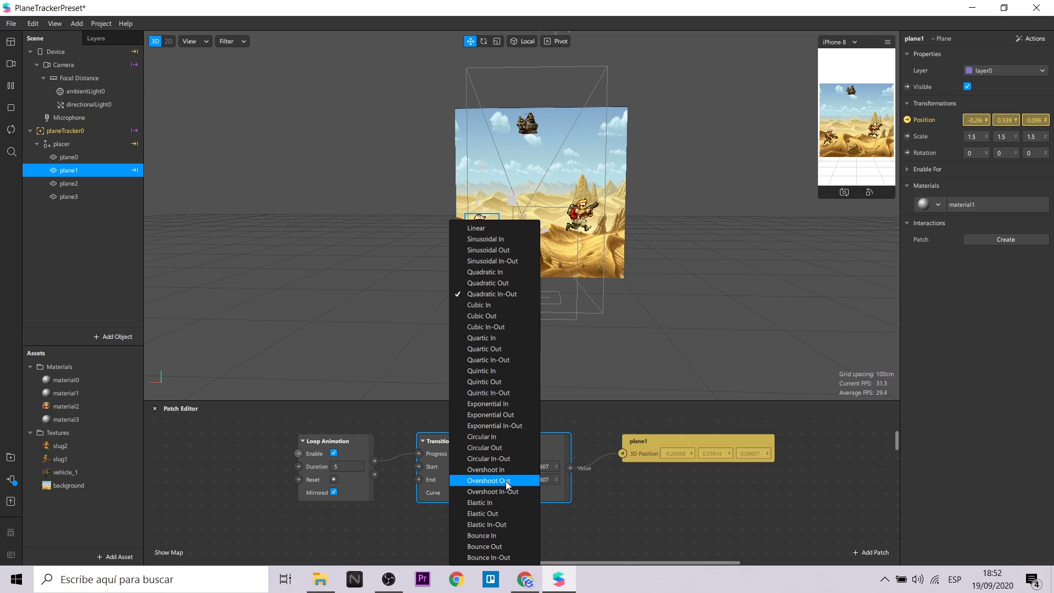
click(502, 502)
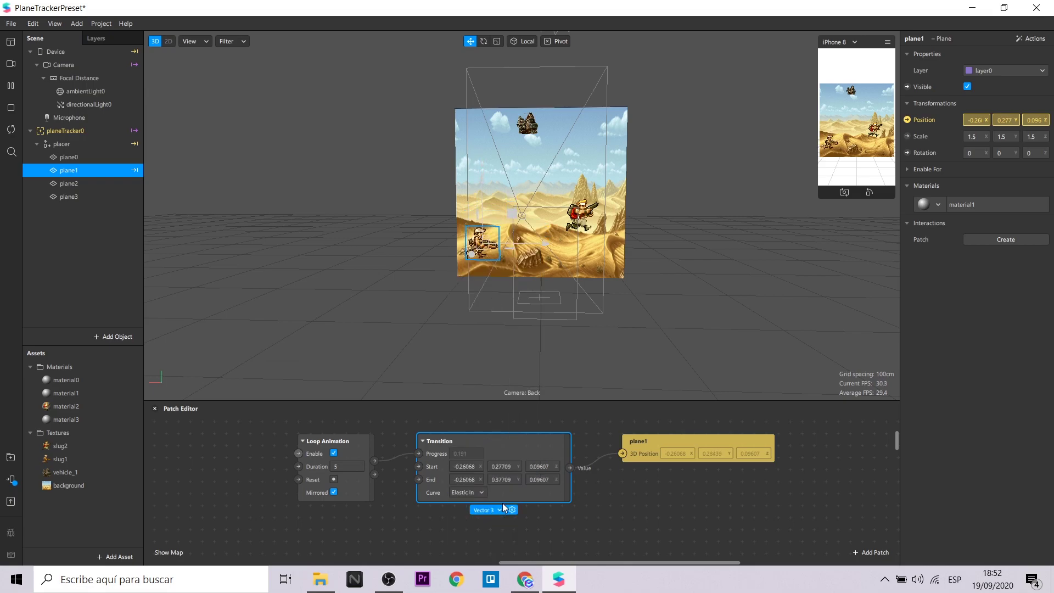
click(628, 510)
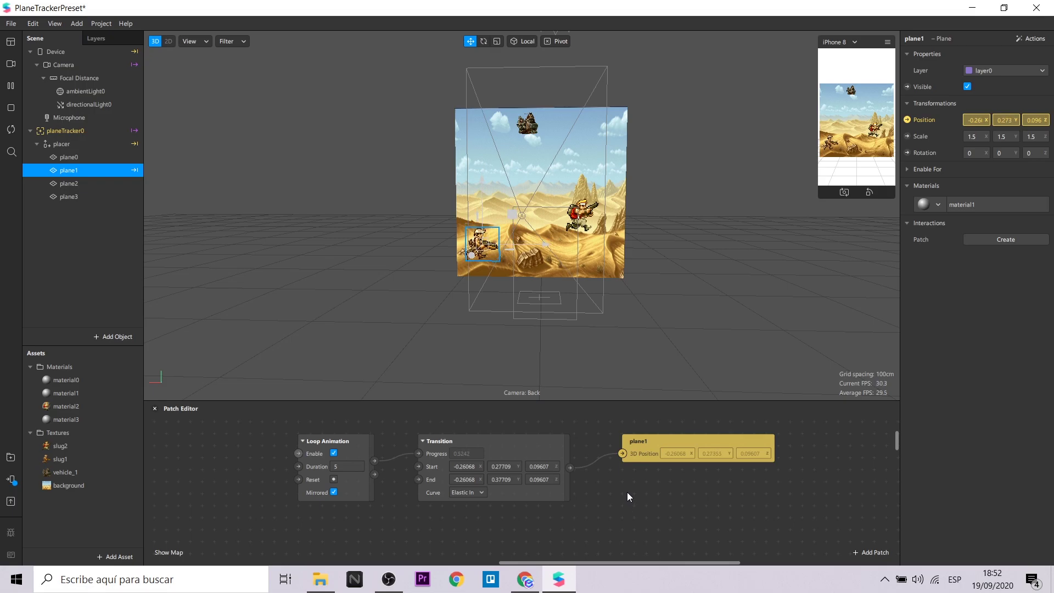
scroll(627, 490, down, 2)
scroll(548, 413, down, 2)
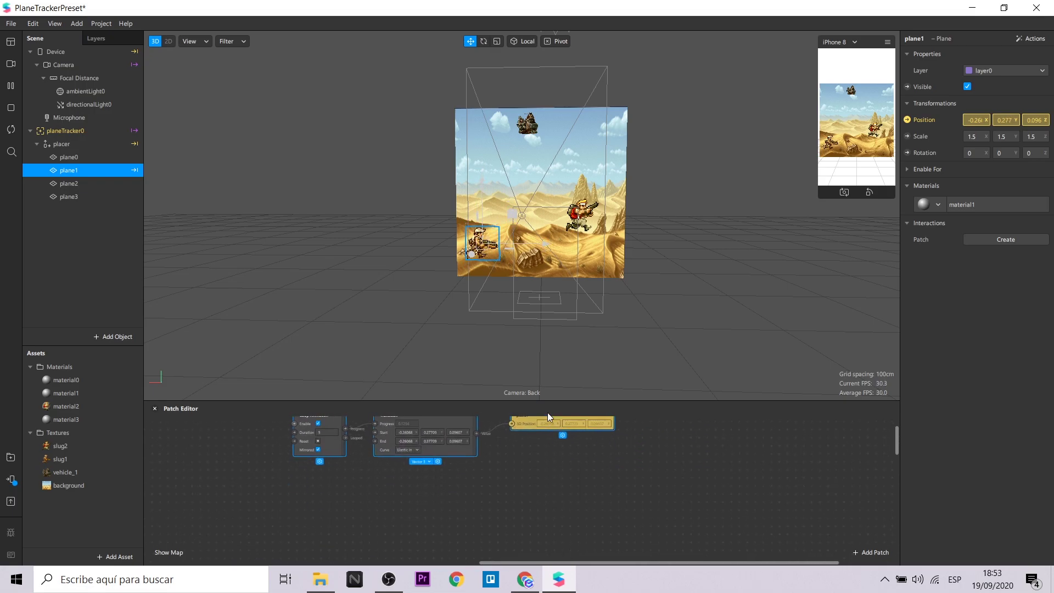
scroll(354, 500, up, 2)
Apply a float animation to plane2 with a 4-second loop duration
click(75, 185)
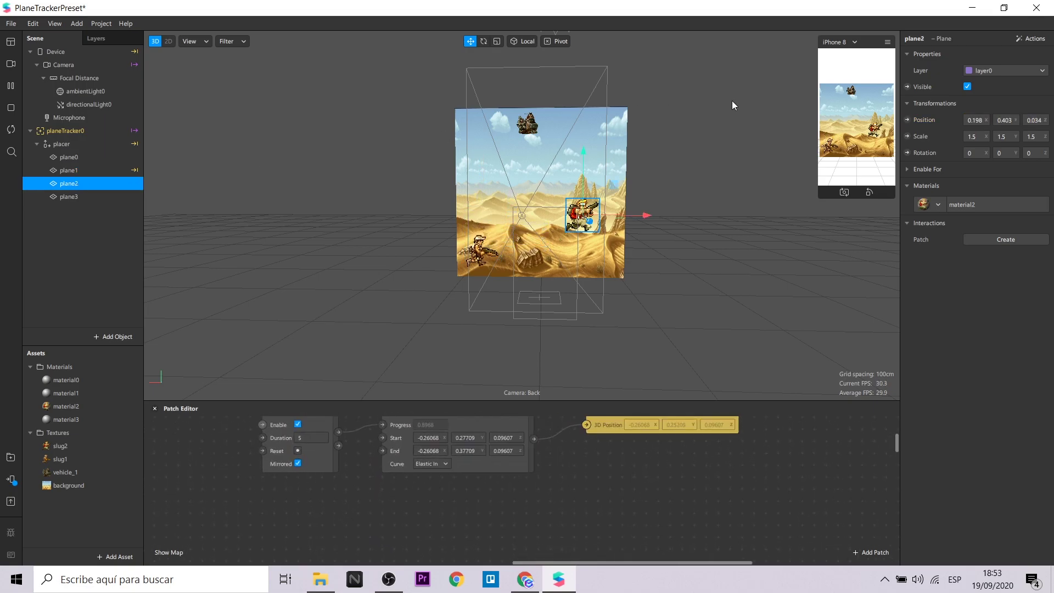
click(1031, 38)
mouse_move(990, 82)
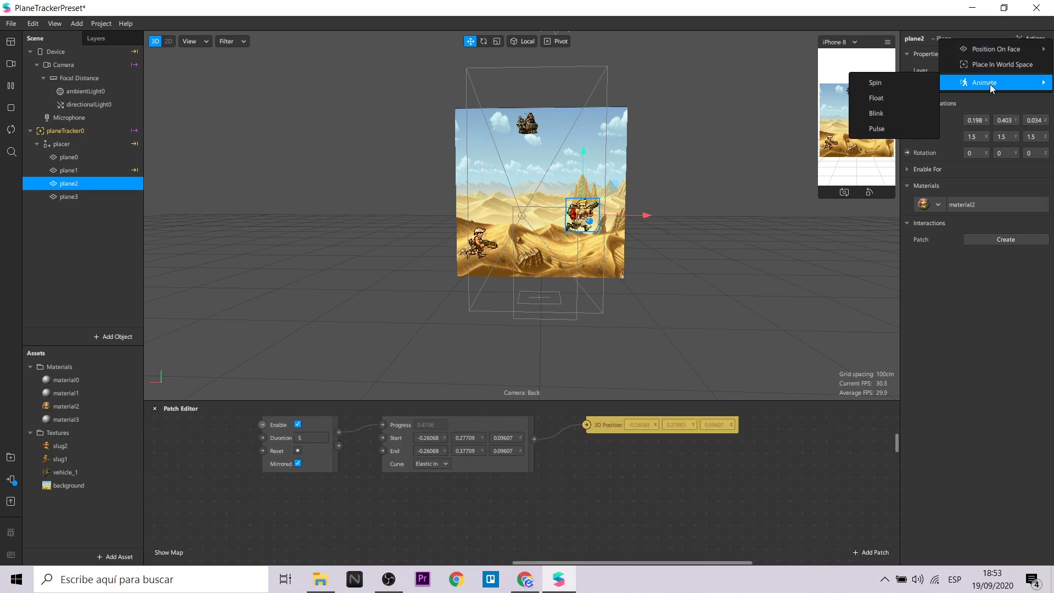
click(876, 98)
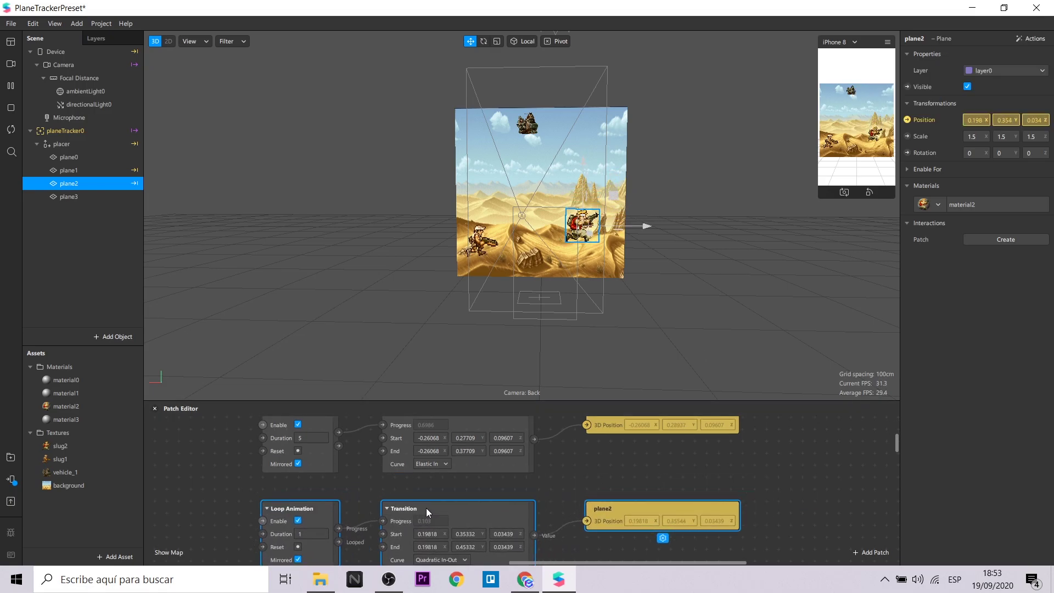
scroll(331, 536, down, 2)
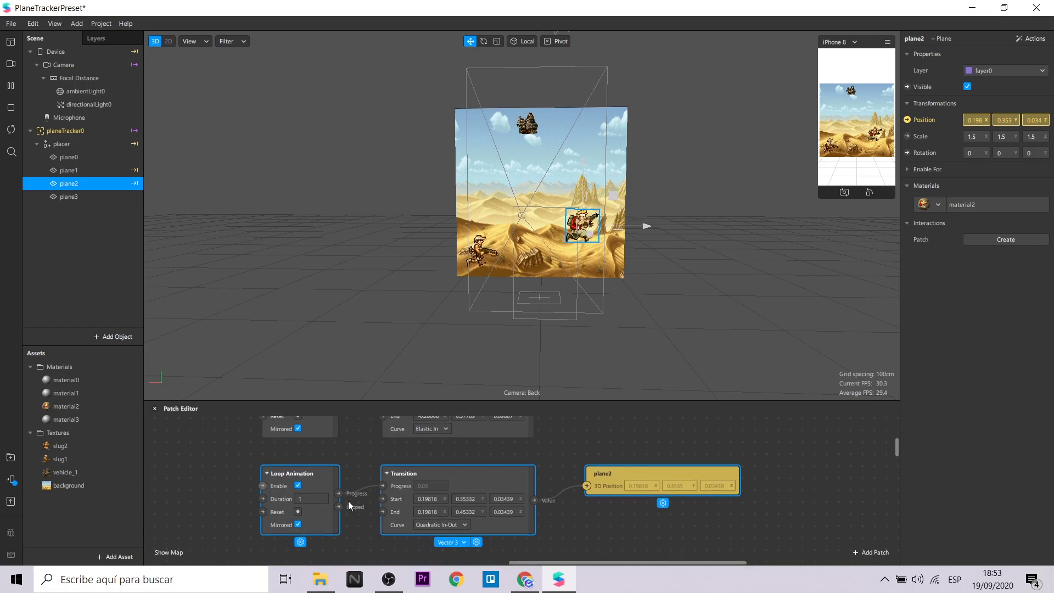
ctrl+scroll(335, 490, up, 1)
click(307, 499)
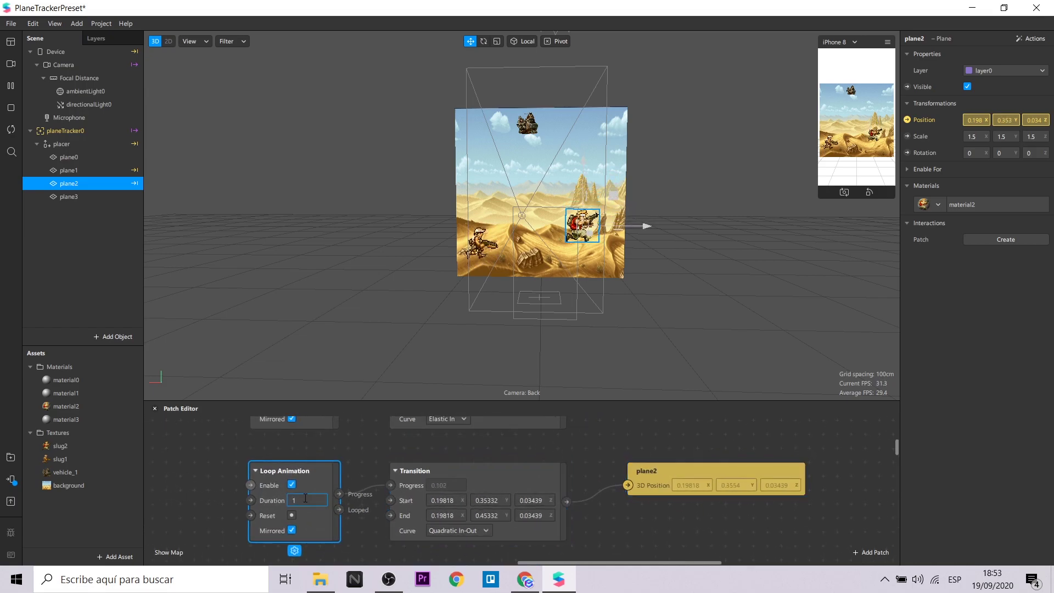
text(4)
key(Return)
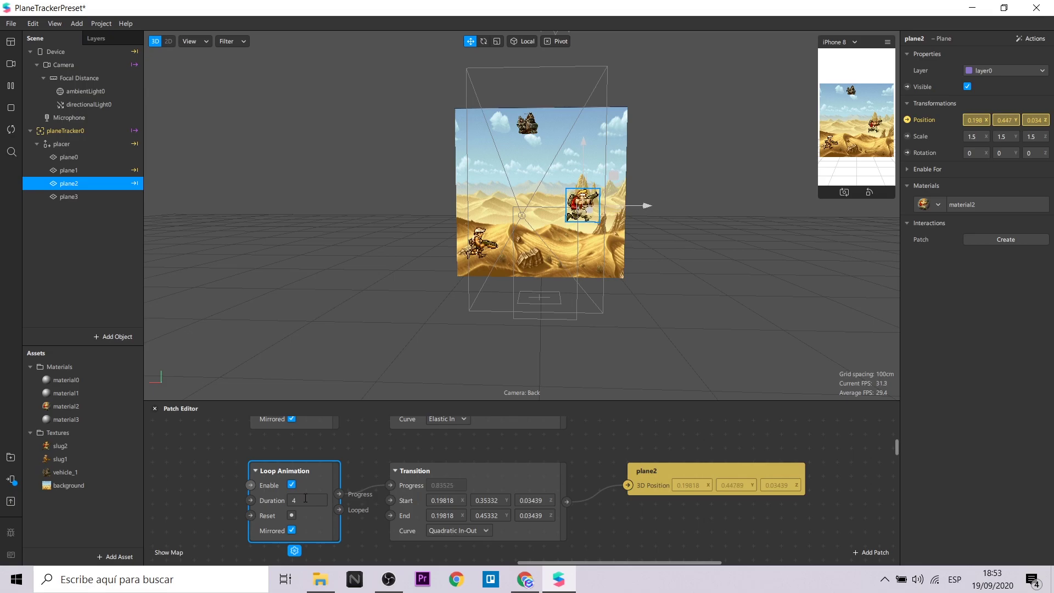
Set plane2's transition Start to 0.2, 0.3, 0.1 and End to 0.3, 0.5, 0.161
text(0.2)
double_click(445, 515)
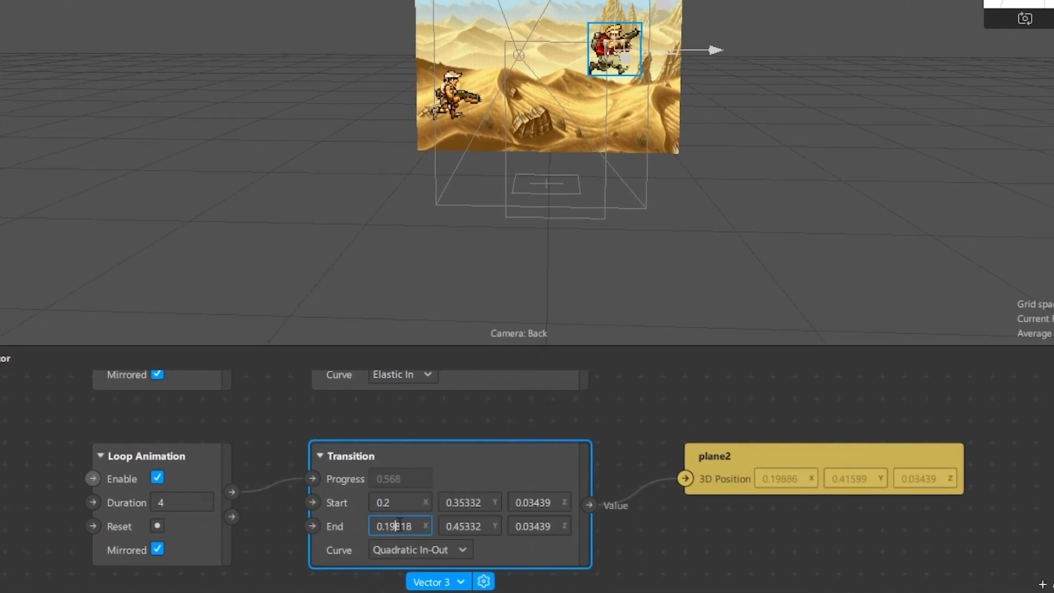
text(0.3)
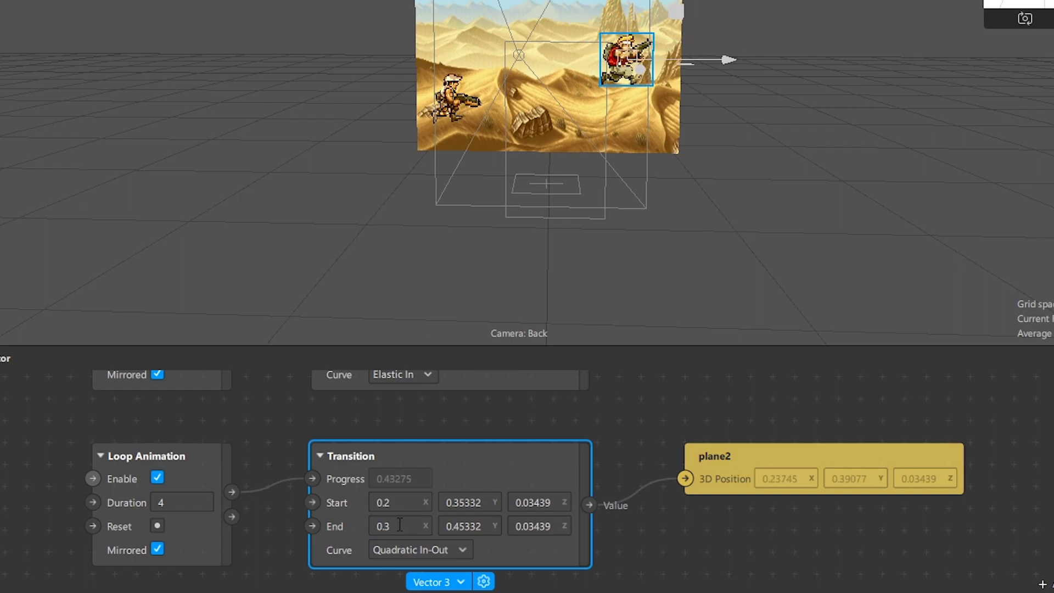
double_click(464, 503)
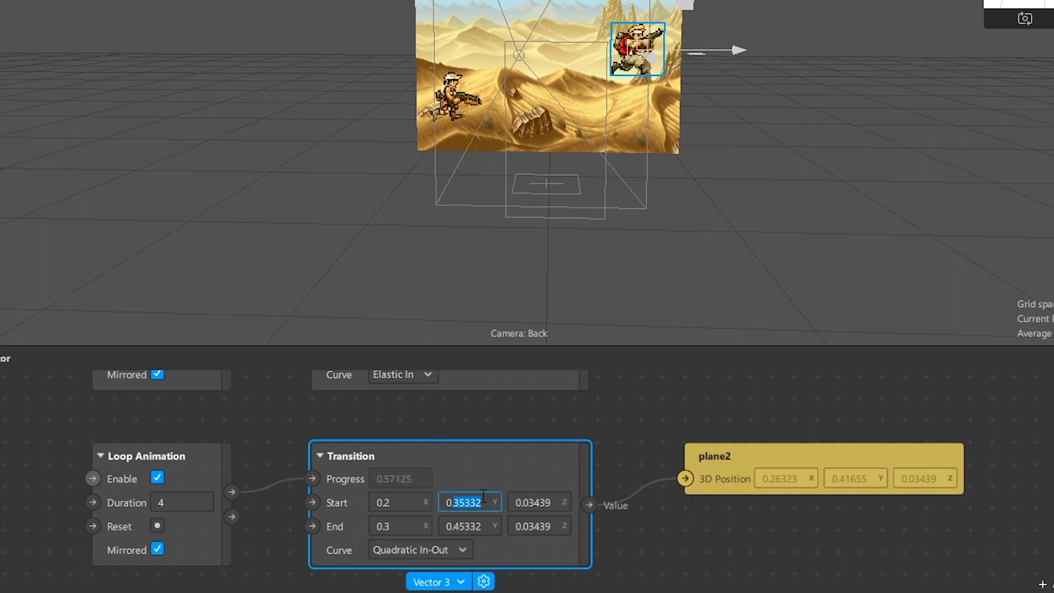
text(0.3)
double_click(468, 522)
text(5)
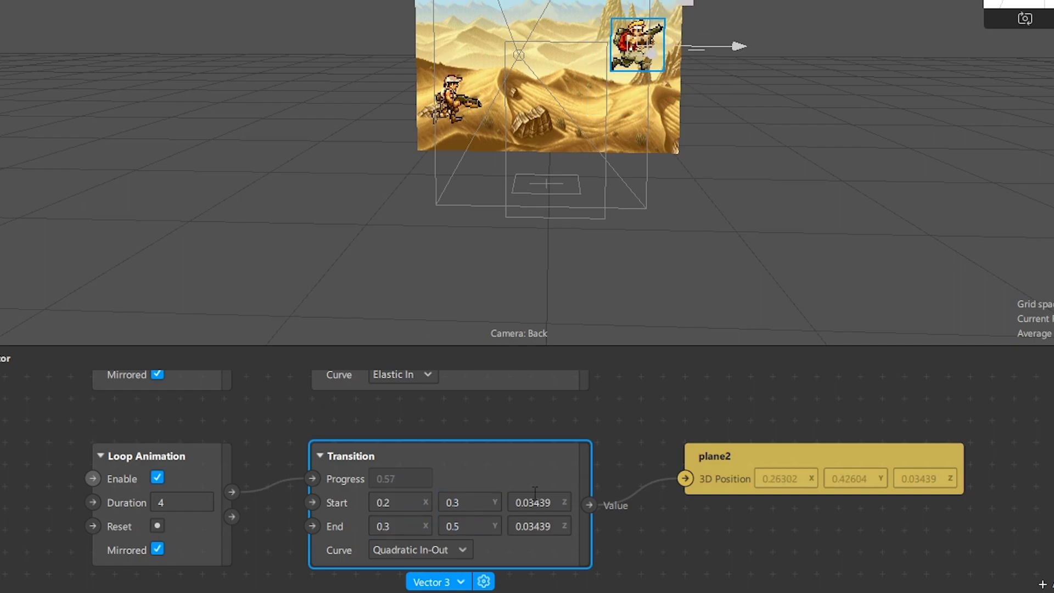
double_click(530, 503)
text(1)
double_click(541, 524)
text(161)
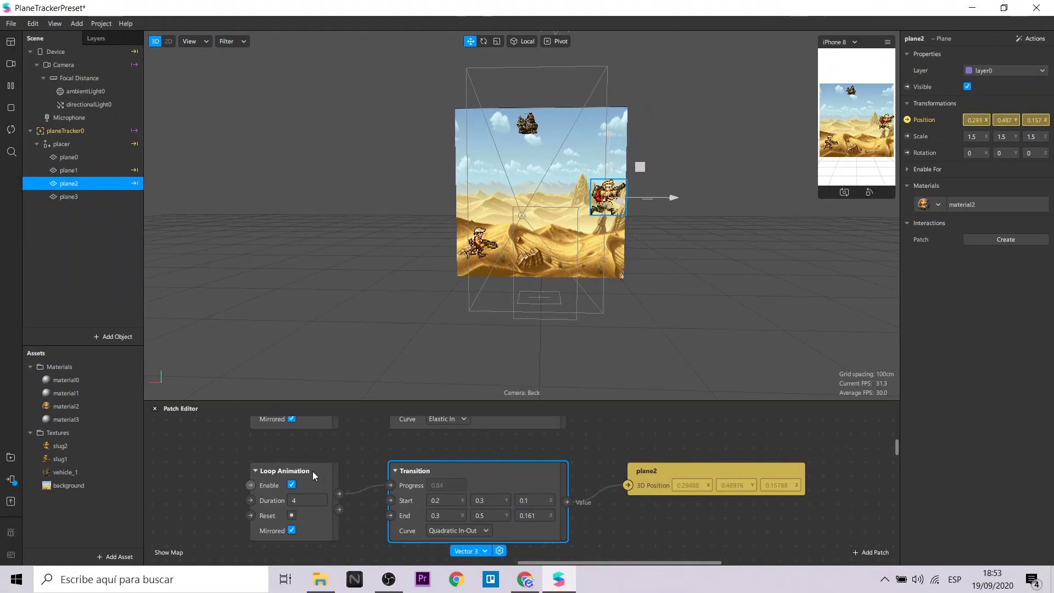
Move plane2's animation patches above plane1's in the Patch Editor
scroll(201, 479, up, 1)
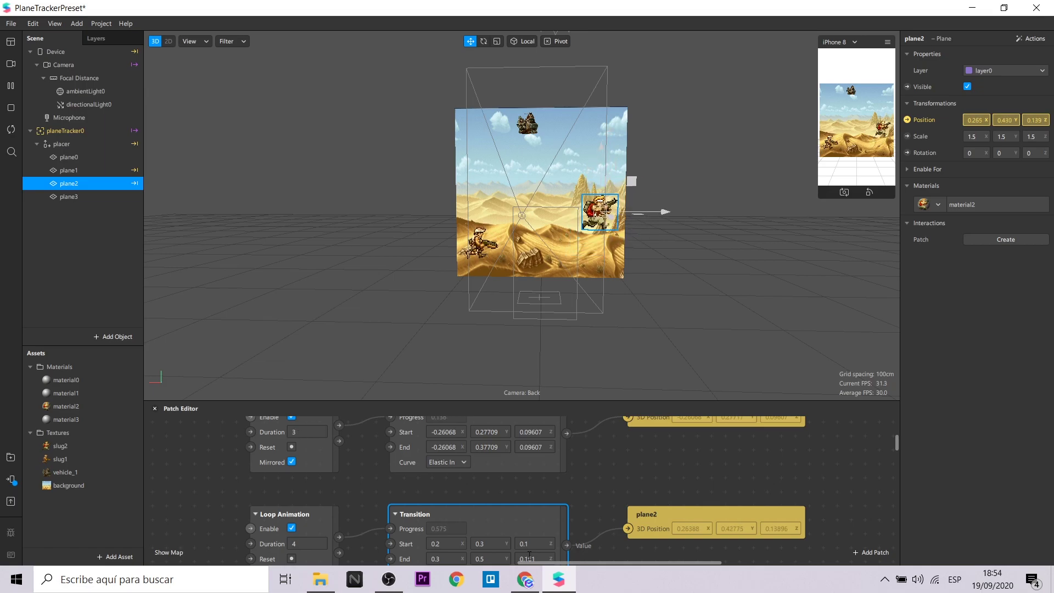
ctrl+scroll(330, 526, down, 2)
drag(486, 525, 487, 397)
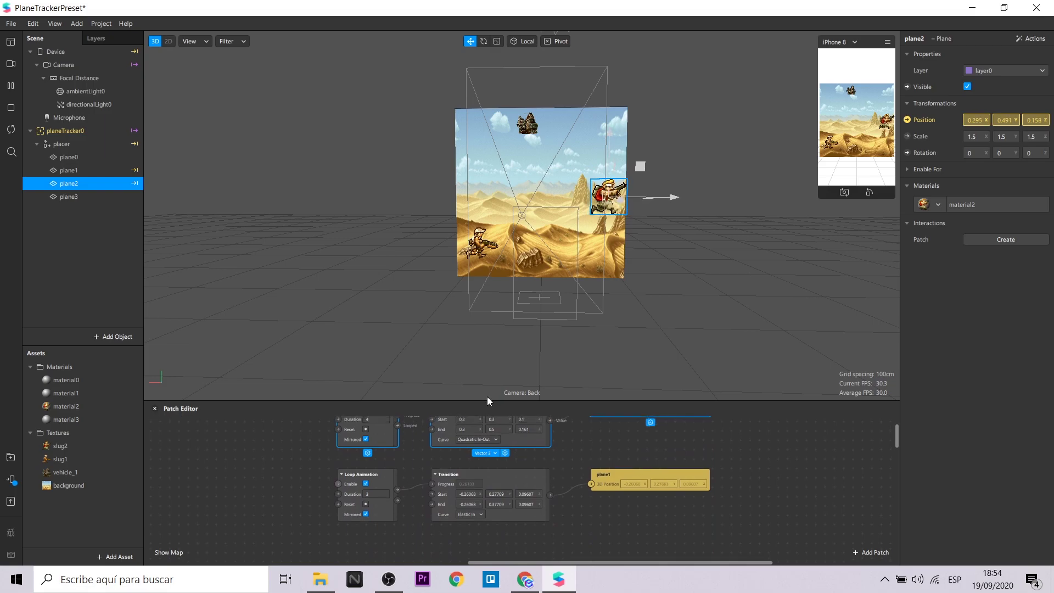
scroll(566, 450, down, 2)
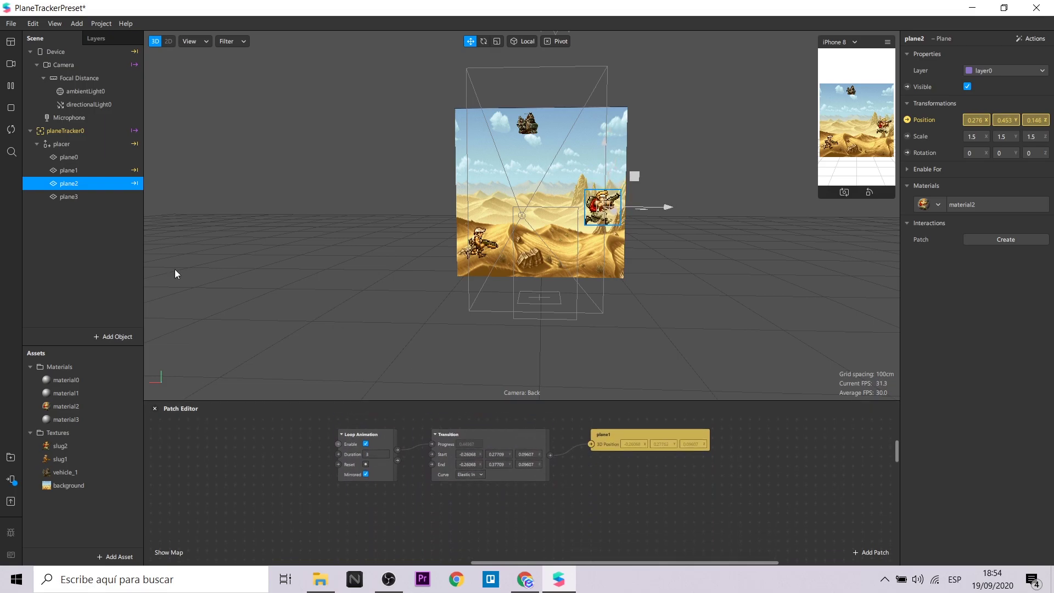
Set plane3's helicopter transition from Start 0.35, 0.8, 0.2 to End -0.35, 0.7, 0.2
click(90, 195)
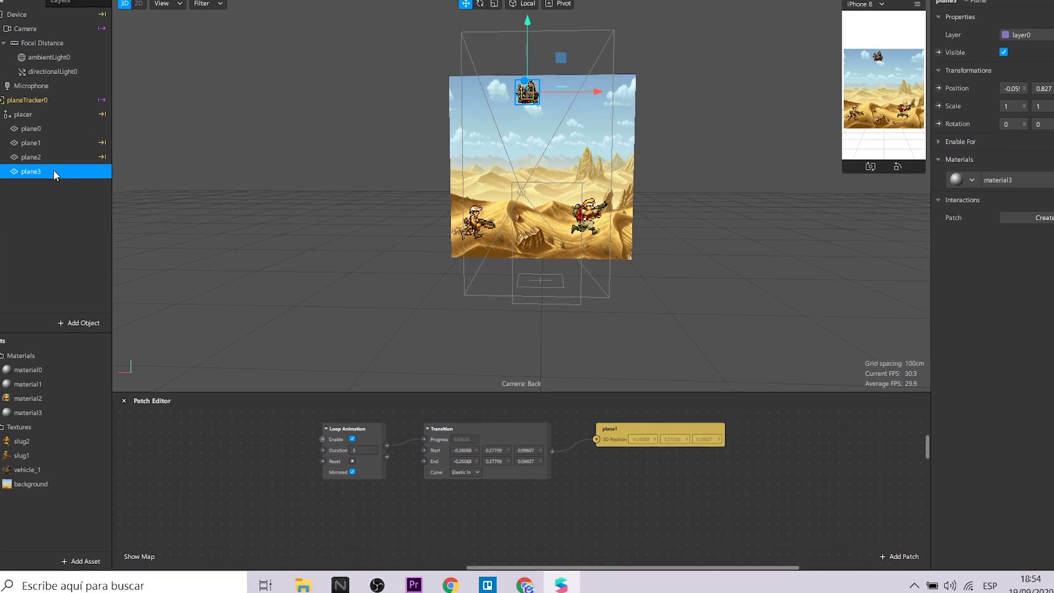
click(309, 472)
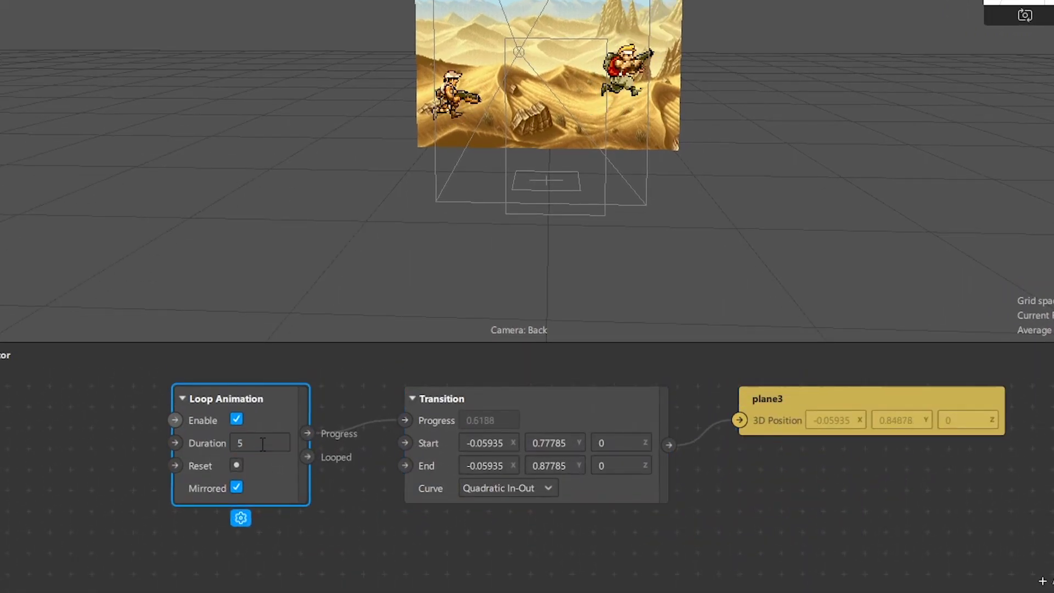
click(504, 450)
text(0.35)
double_click(496, 464)
text(-0.35)
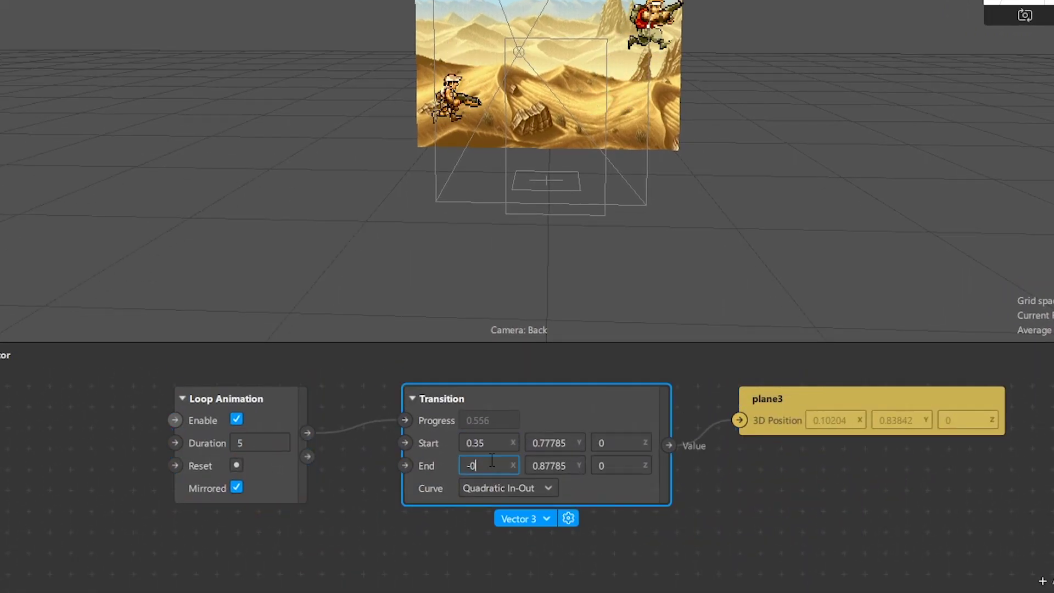
text(0.8)
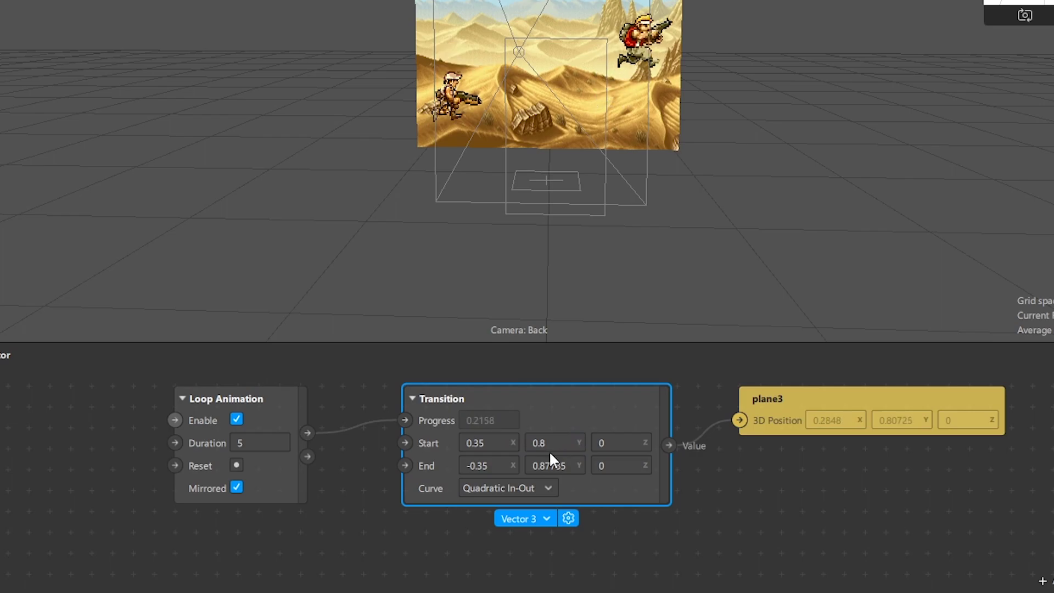
click(549, 466)
text(0.7)
click(599, 454)
text(0.2)
click(609, 470)
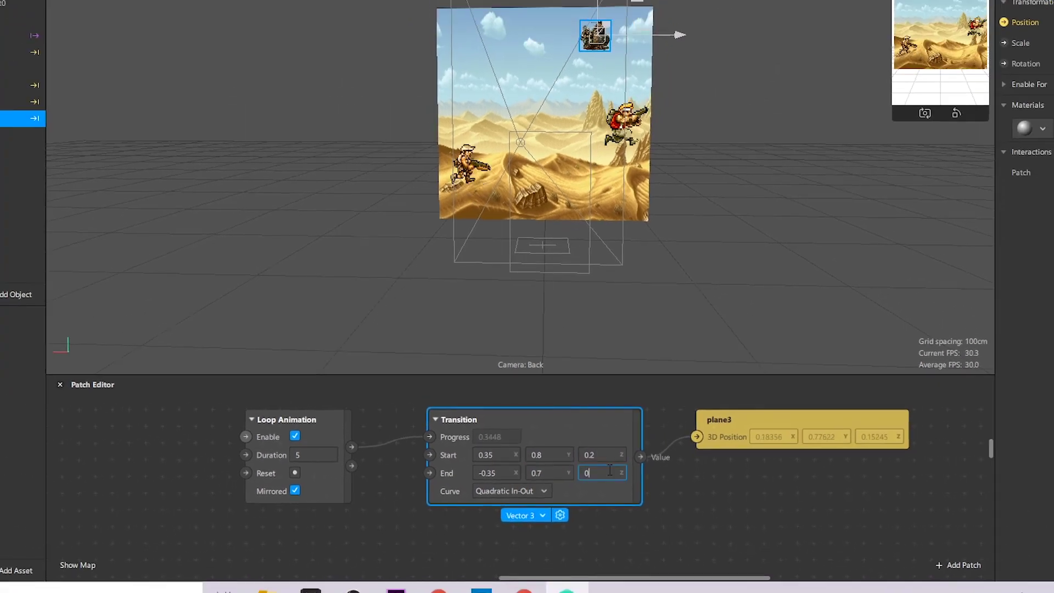
text(.2)
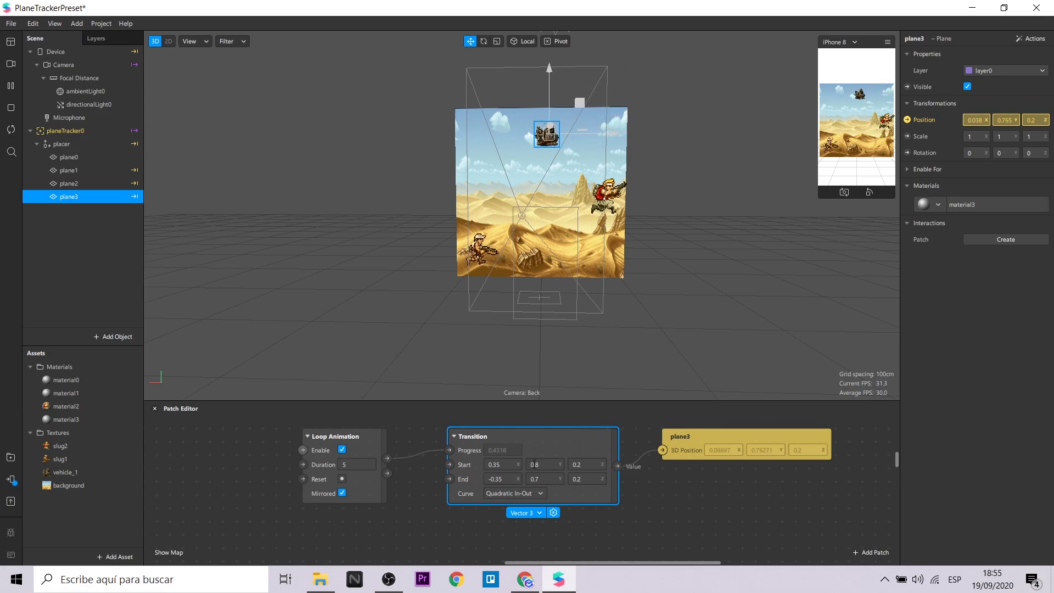
scroll(433, 476, up, 3)
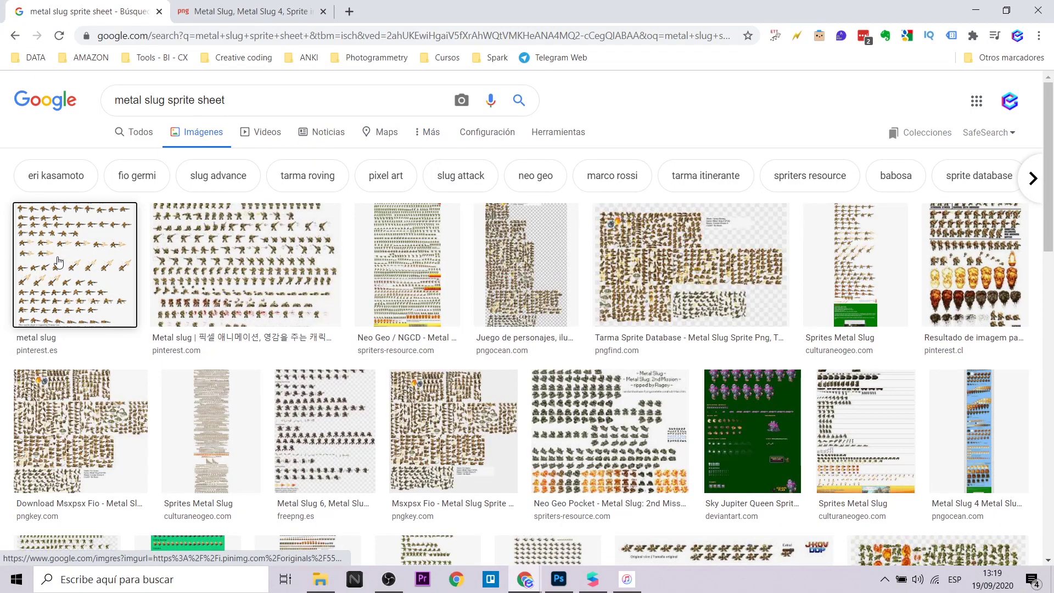
Browse the Metal Slug sprite sheet results and preview the drawn explosion sprite sheet
click(59, 262)
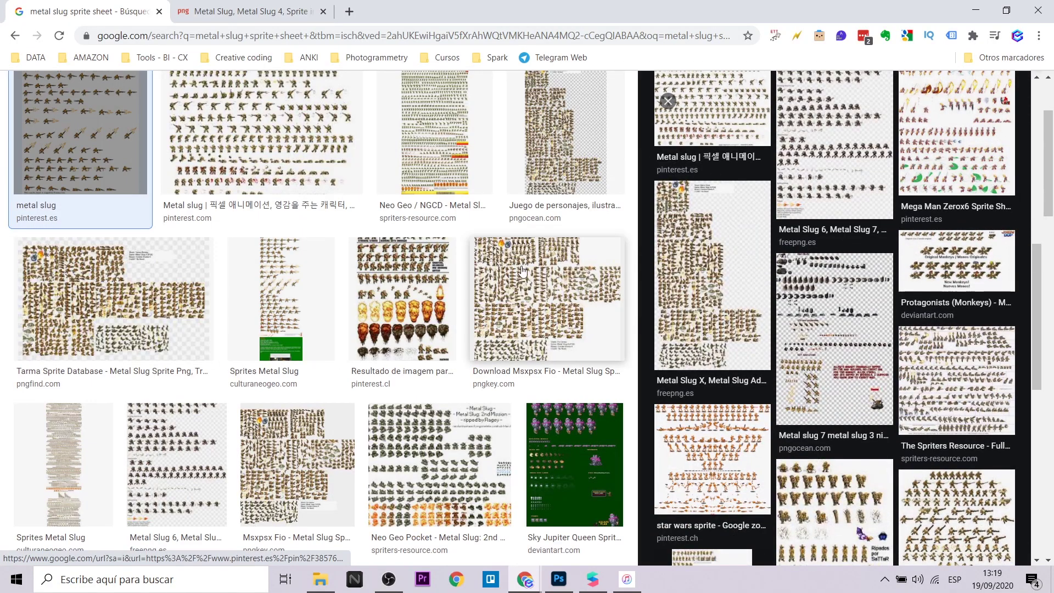
click(555, 132)
click(300, 284)
scroll(301, 284, down, 3)
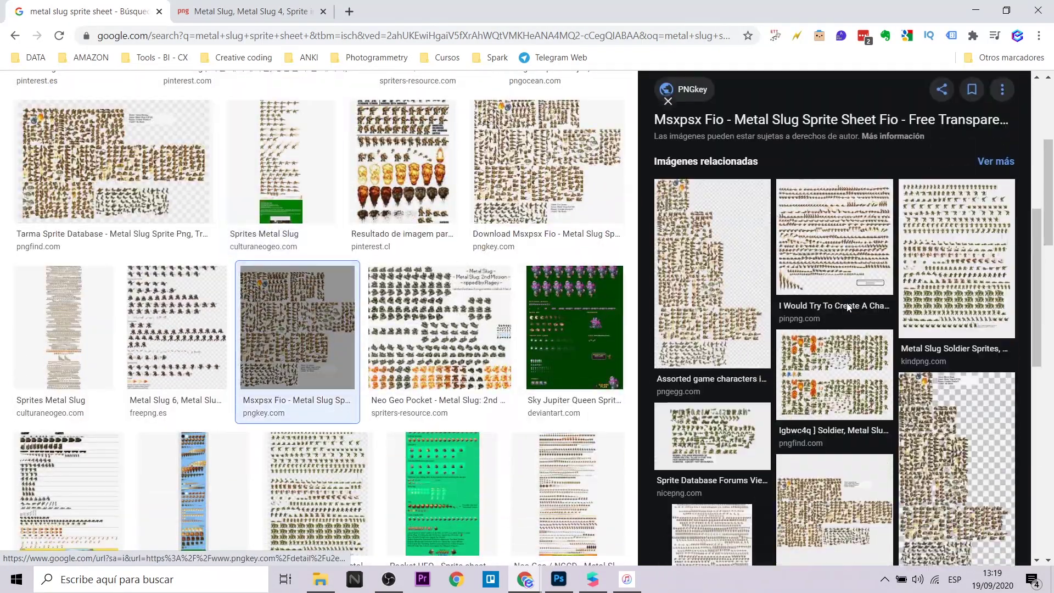
key(Left)
key(Left)
scroll(341, 305, down, 6)
click(225, 473)
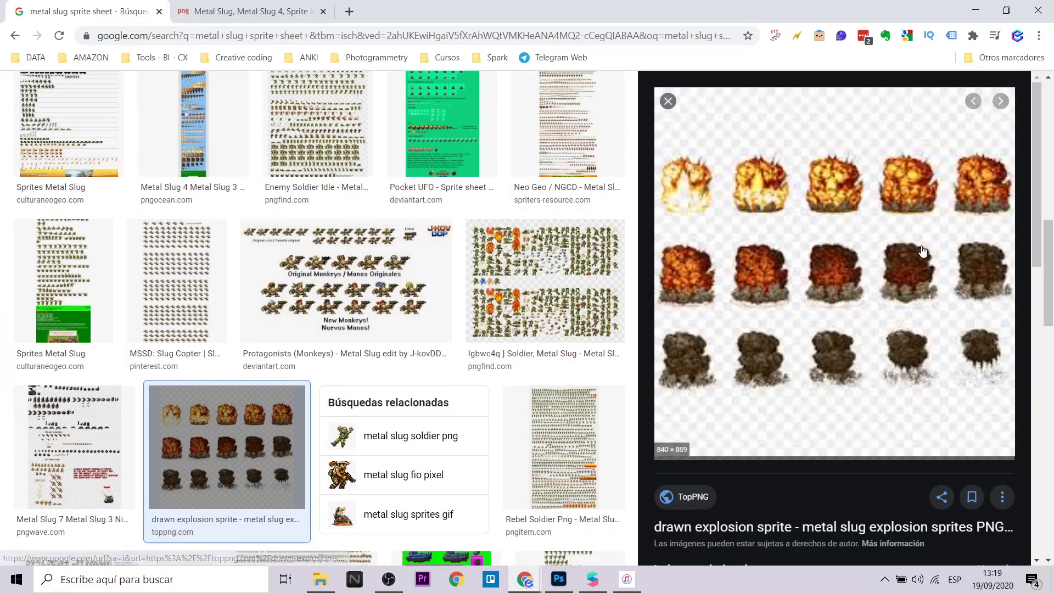
scroll(923, 251, down, 2)
scroll(922, 251, up, 2)
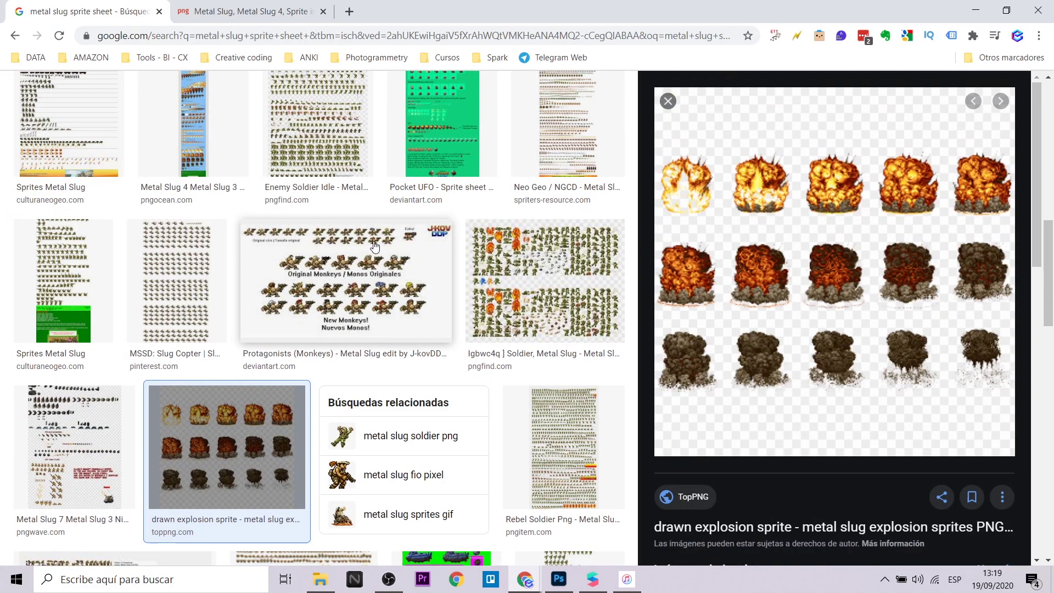
click(464, 242)
scroll(460, 240, up, 5)
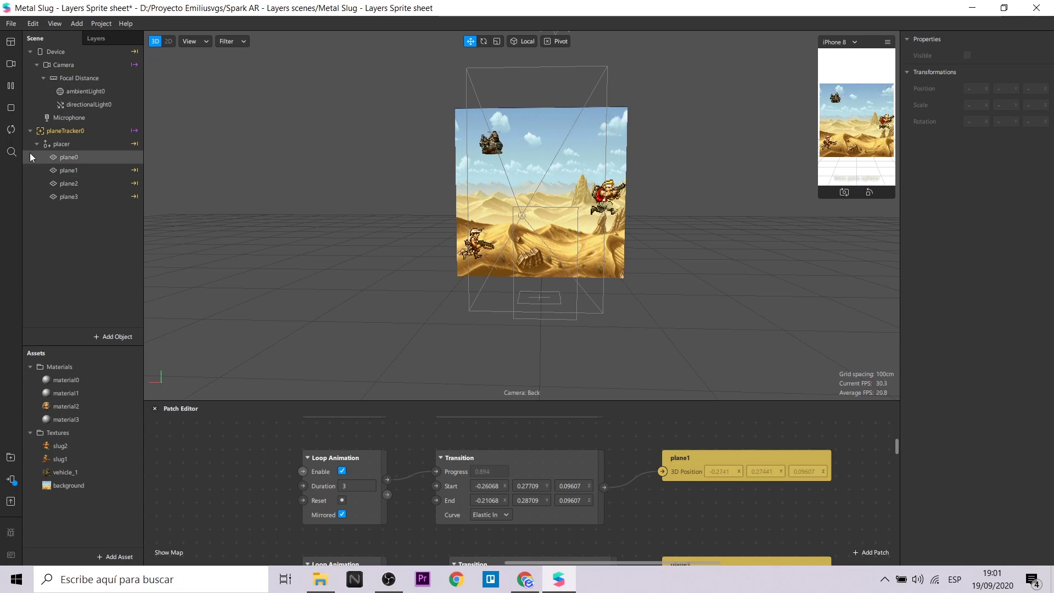
Add plane4 under placer and raise it up into the scene
click(49, 144)
right_click(48, 143)
mouse_move(75, 154)
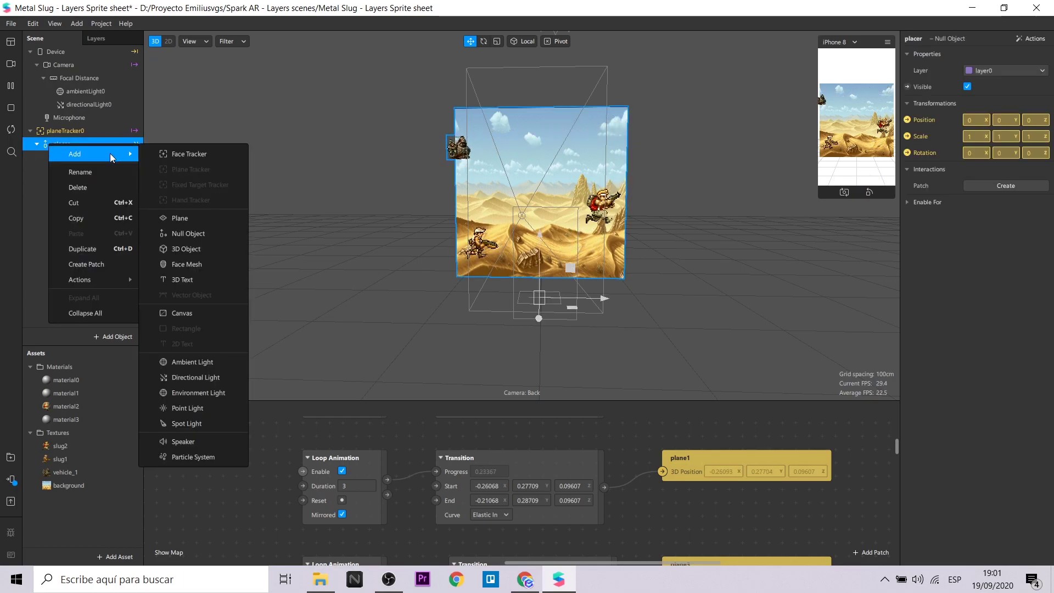
click(205, 219)
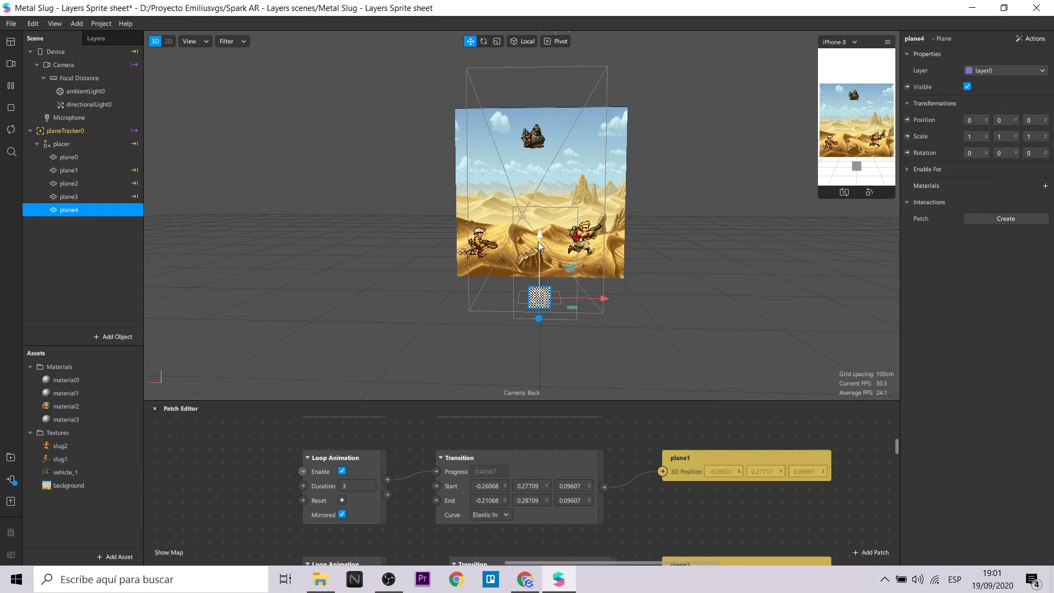
drag(539, 247, 532, 136)
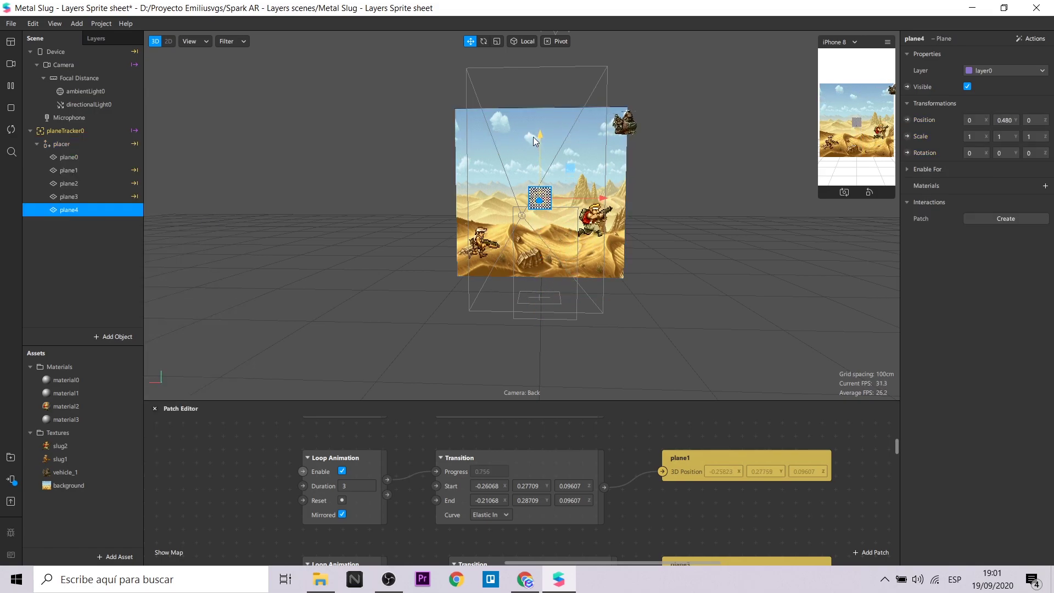
Give plane4 a new material4 using the Flat shader
click(1045, 189)
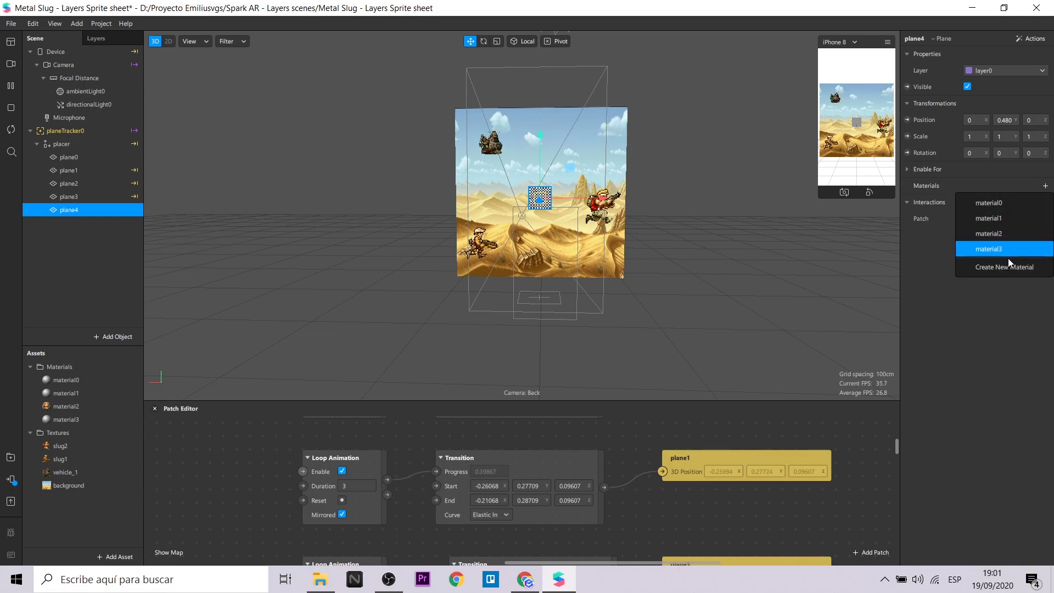
click(1007, 267)
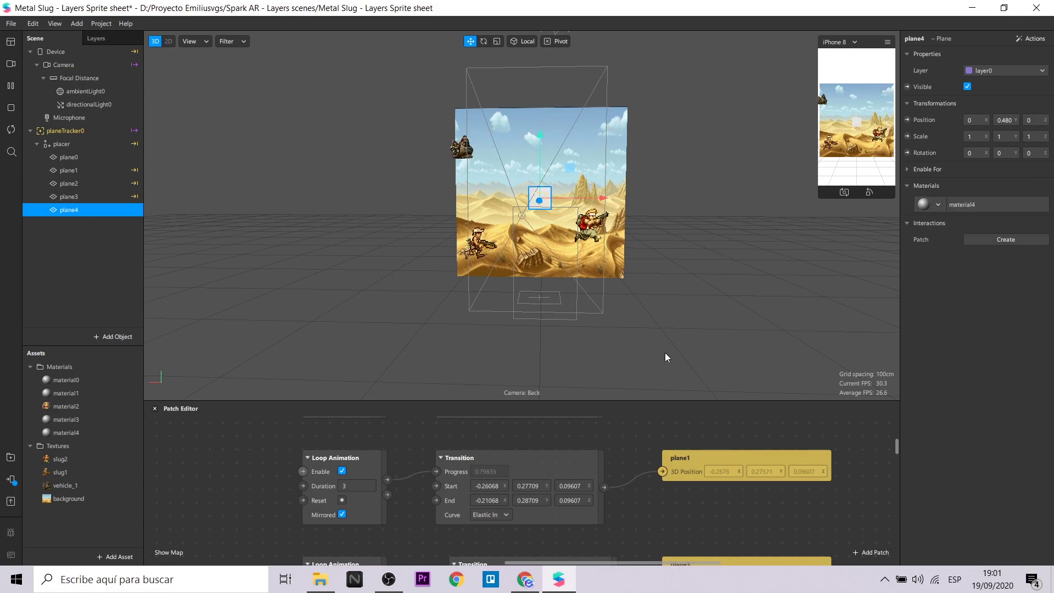
click(65, 432)
click(967, 56)
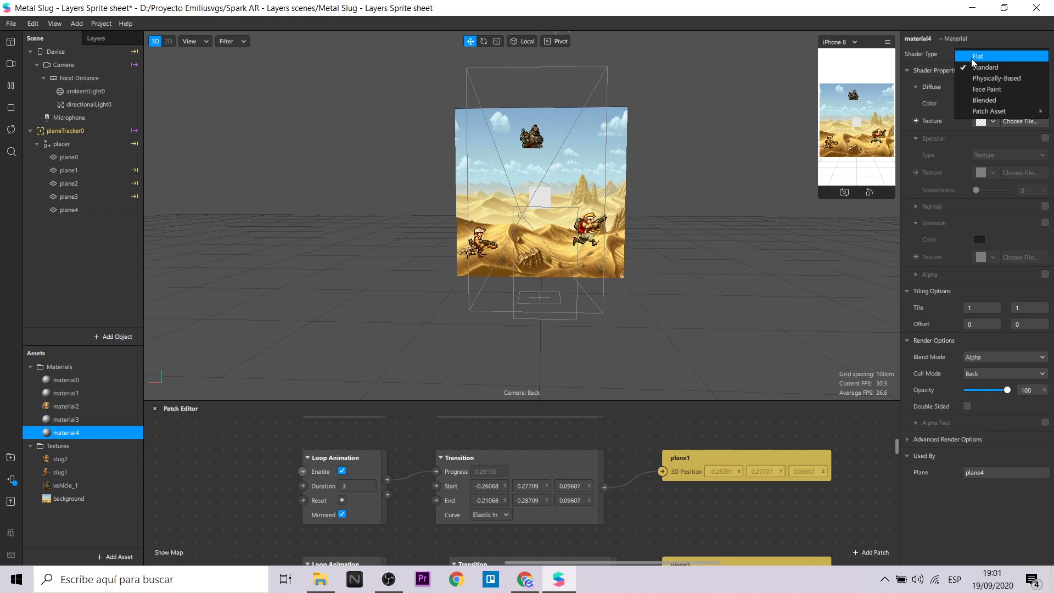
click(970, 59)
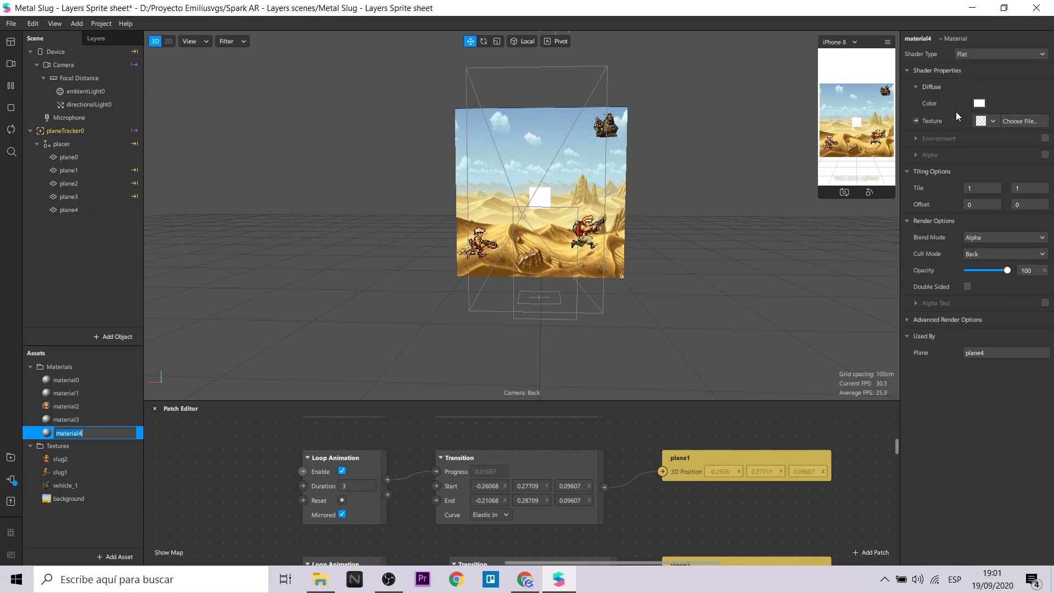
click(993, 120)
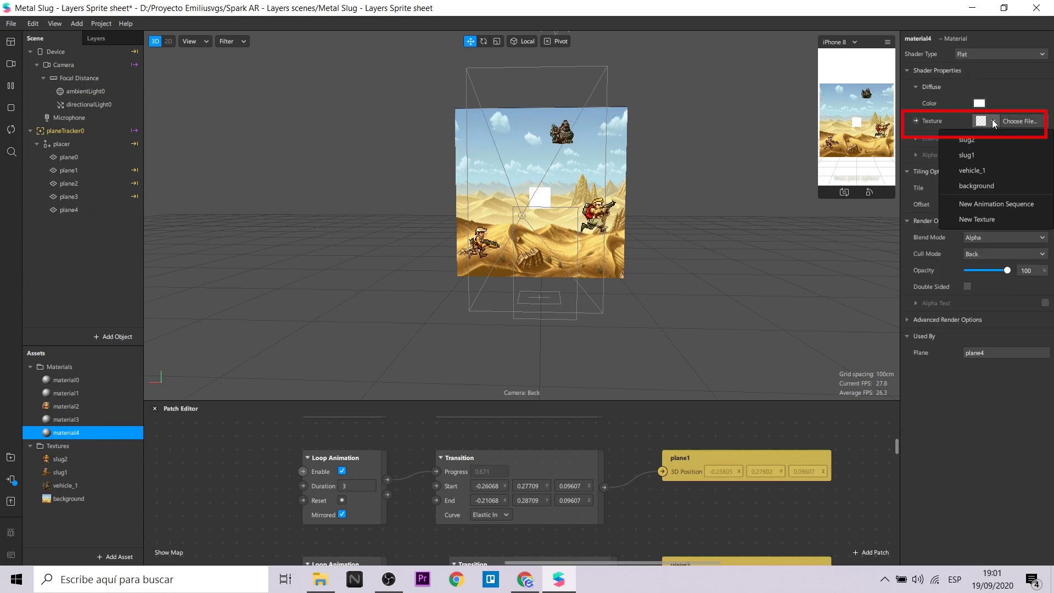
Create an animation sequence whose texture is a new image texture from the explosion sprite sheet
click(986, 206)
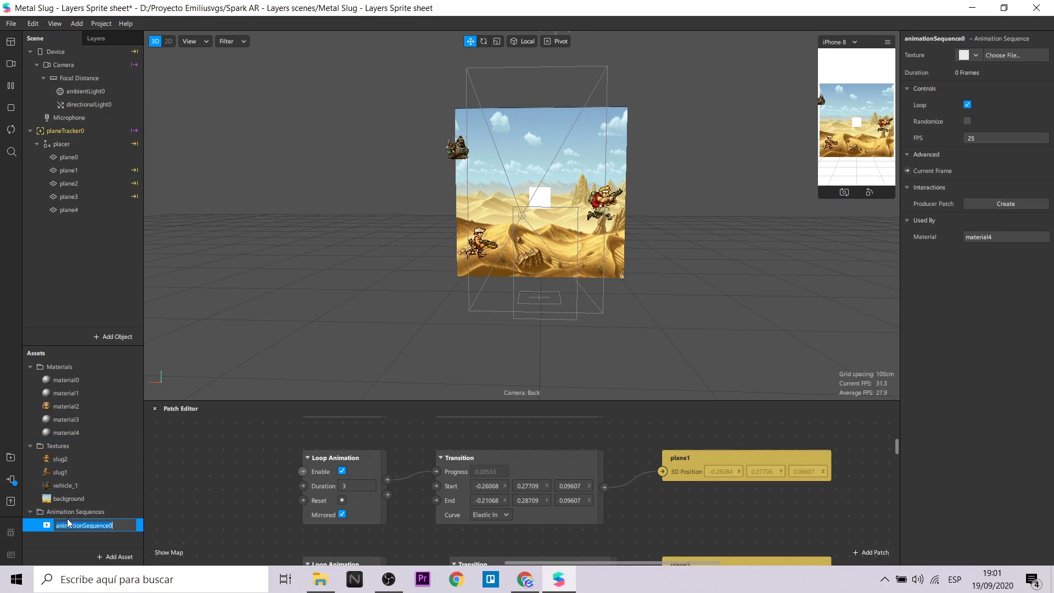
key(Return)
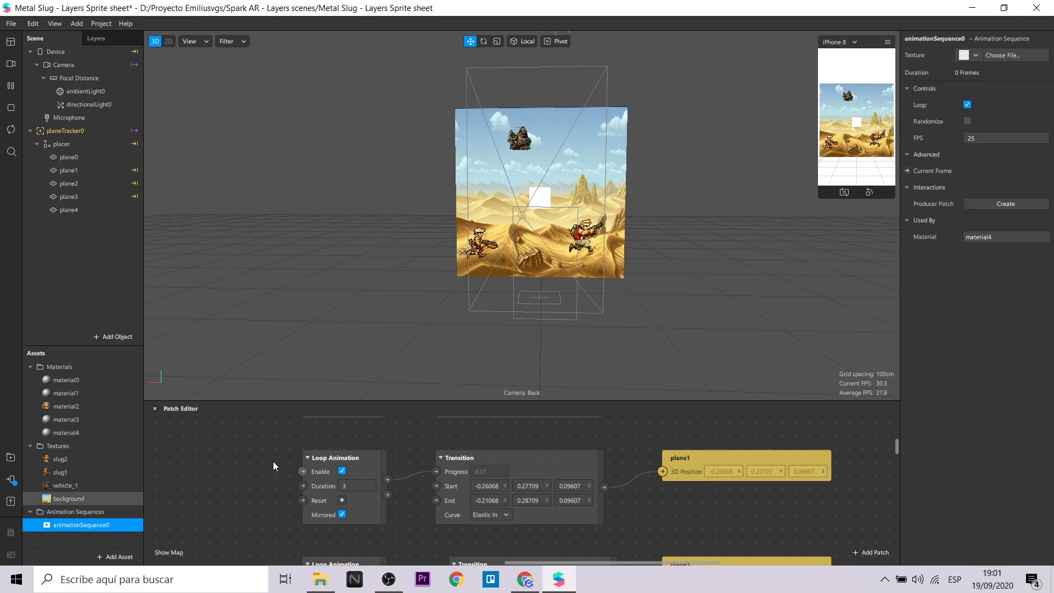
click(977, 55)
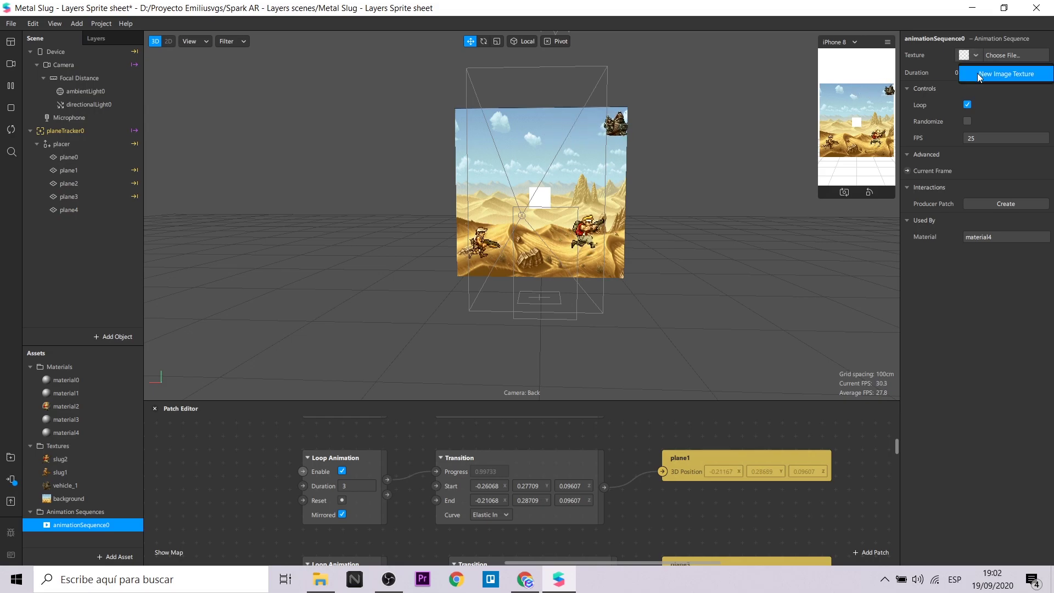
click(1006, 74)
click(375, 130)
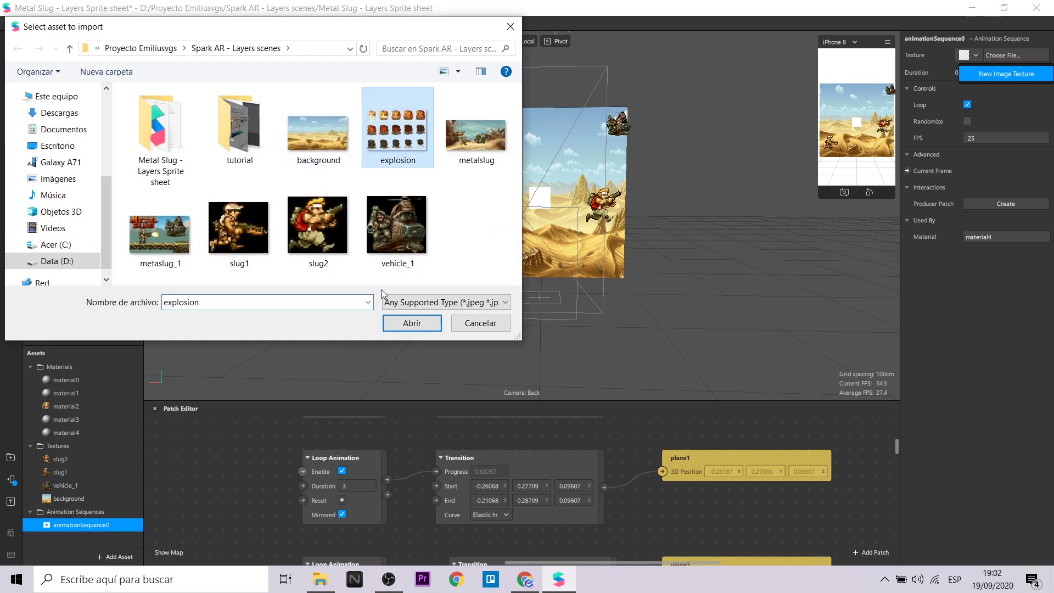
click(397, 327)
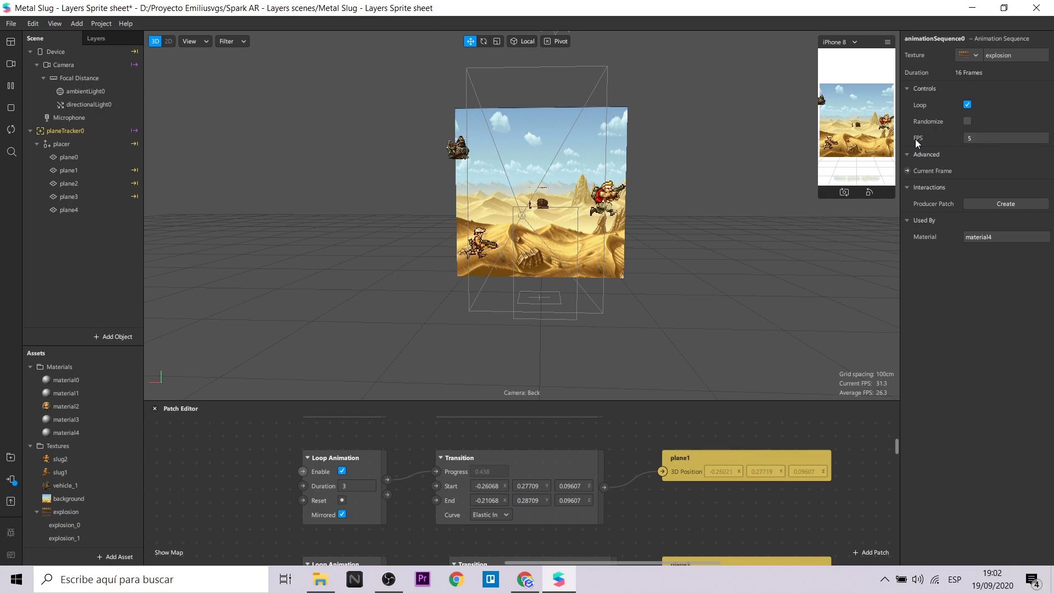
Set the explosion texture to 3 rows, 5 columns and 15 sprites
scroll(111, 463, down, 2)
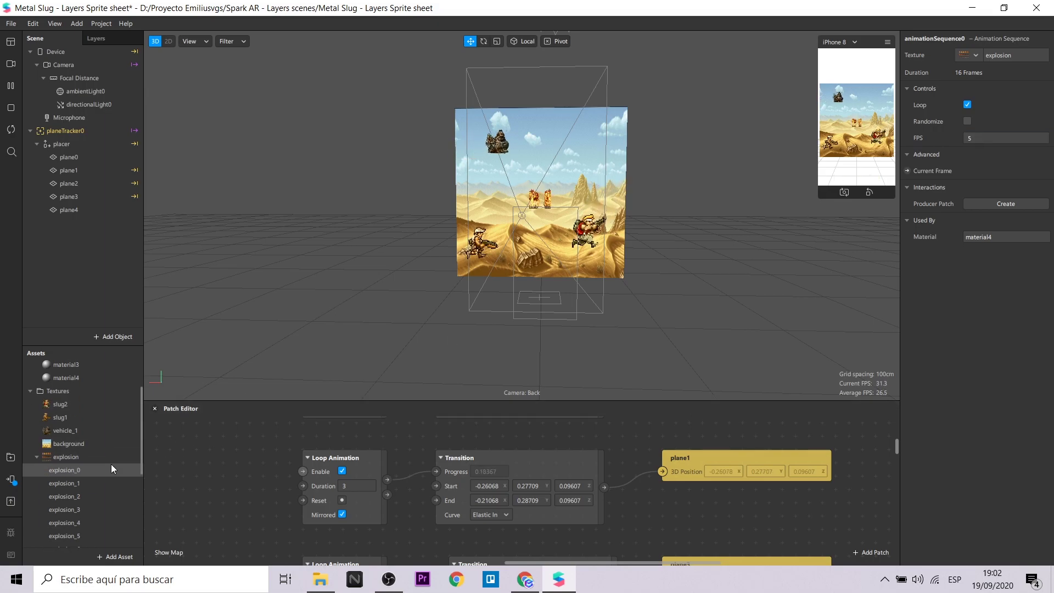
click(99, 455)
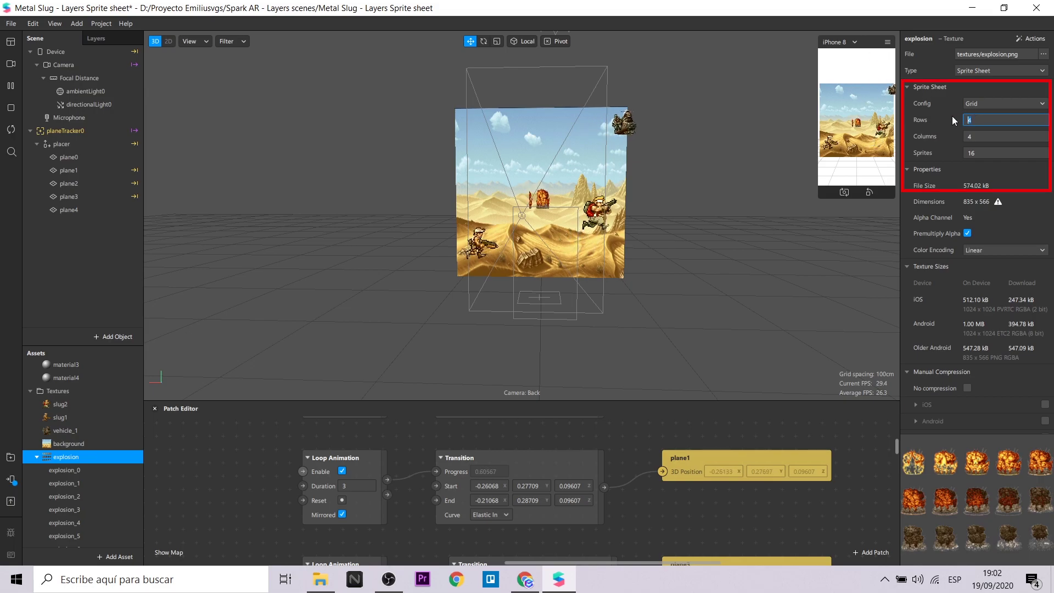
text(3)
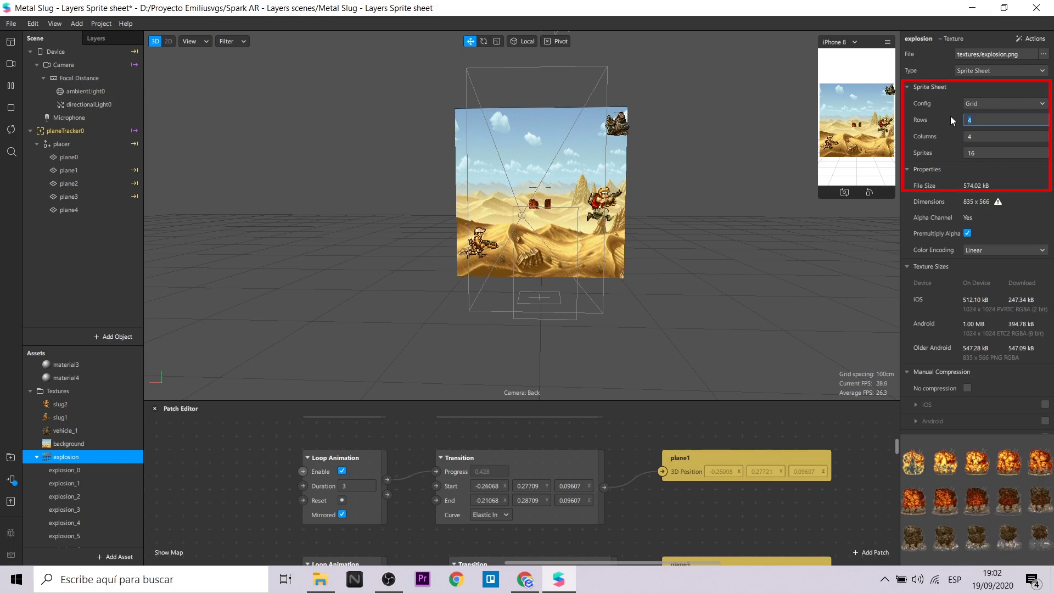
key(Return)
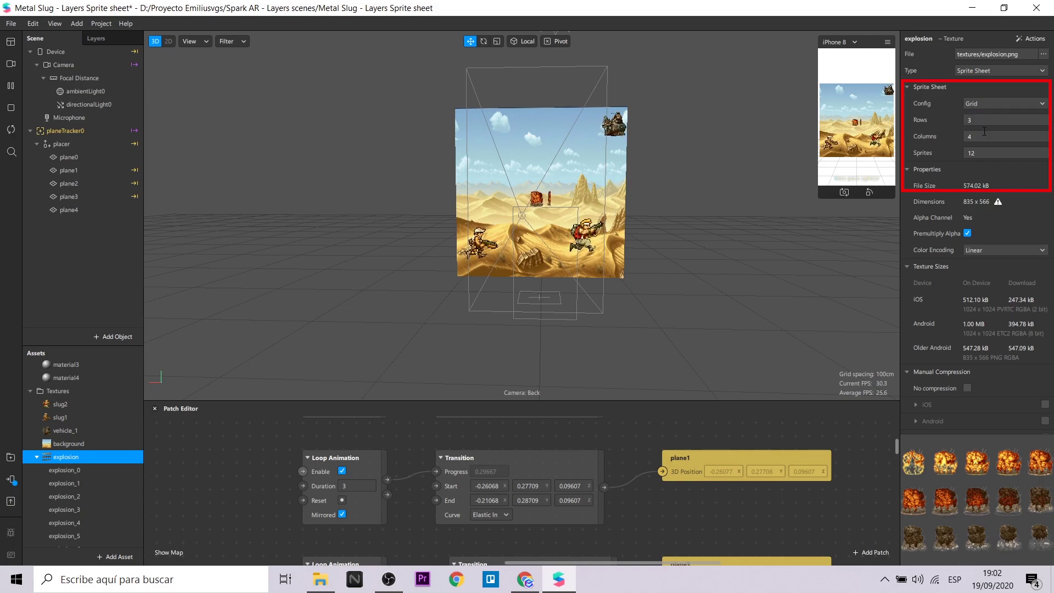
click(948, 133)
text(5)
key(Return)
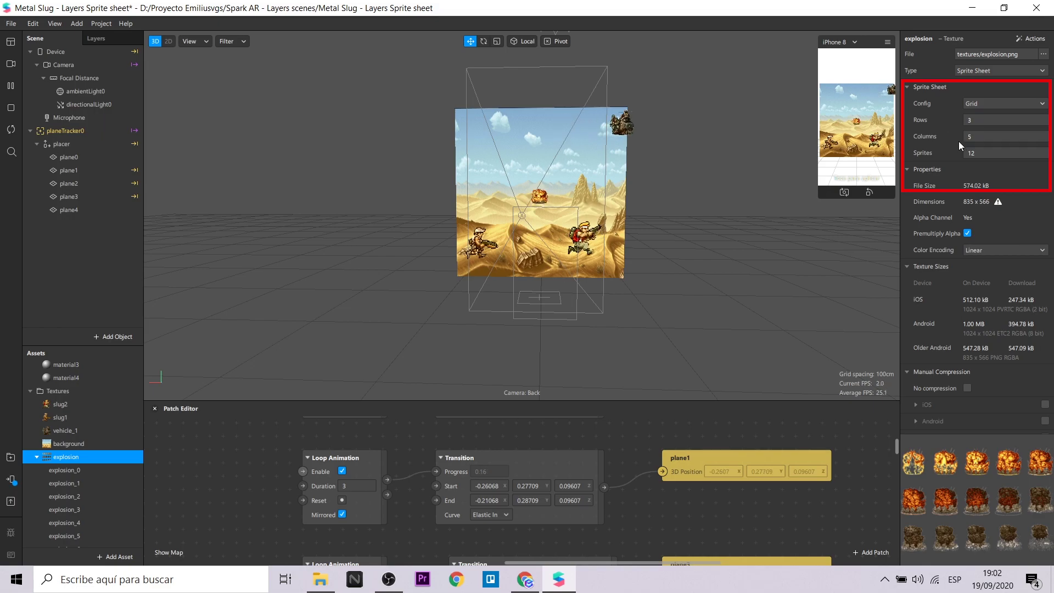
key(BackSpace)
text(5)
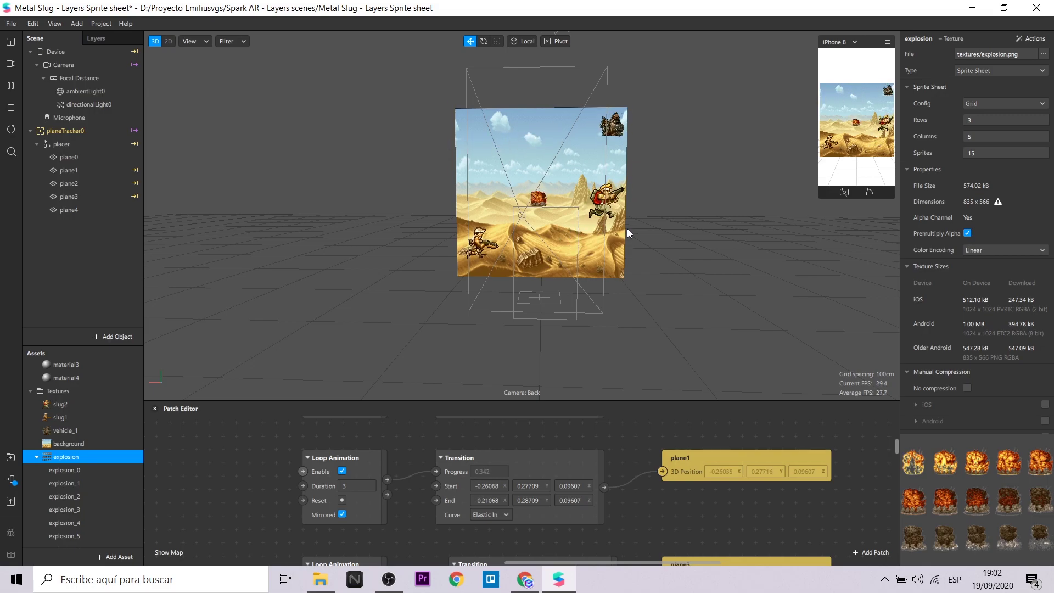
Select the explosion plane plane4 and orbit to view it at an angle
middle_drag(627, 228, 637, 258)
click(105, 209)
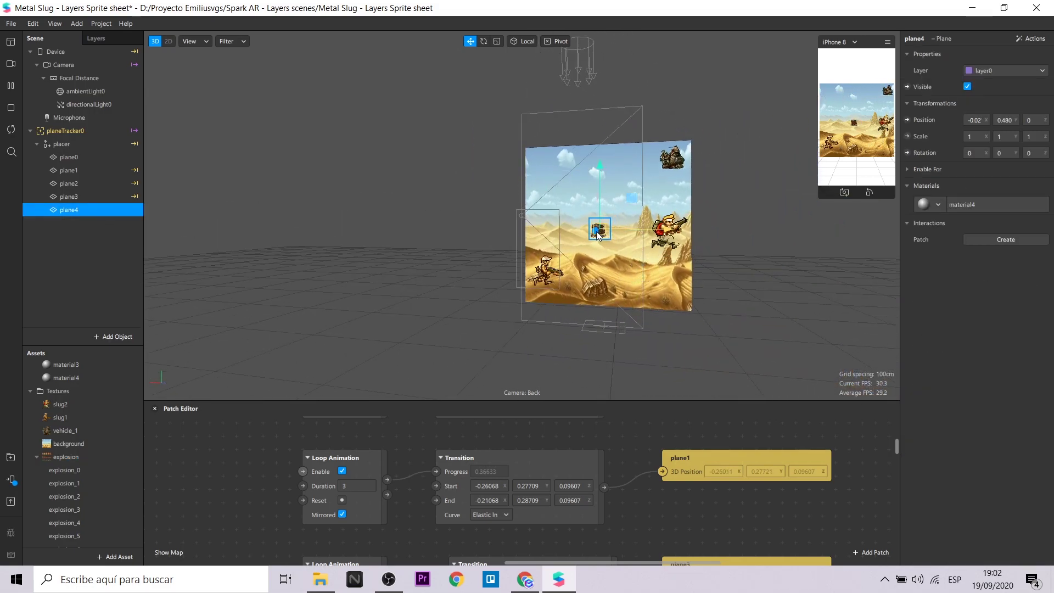
mouse_move(851, 305)
middle_down()
mouse_move(768, 281)
mouse_move(752, 289)
mouse_move(598, 212)
middle_up()
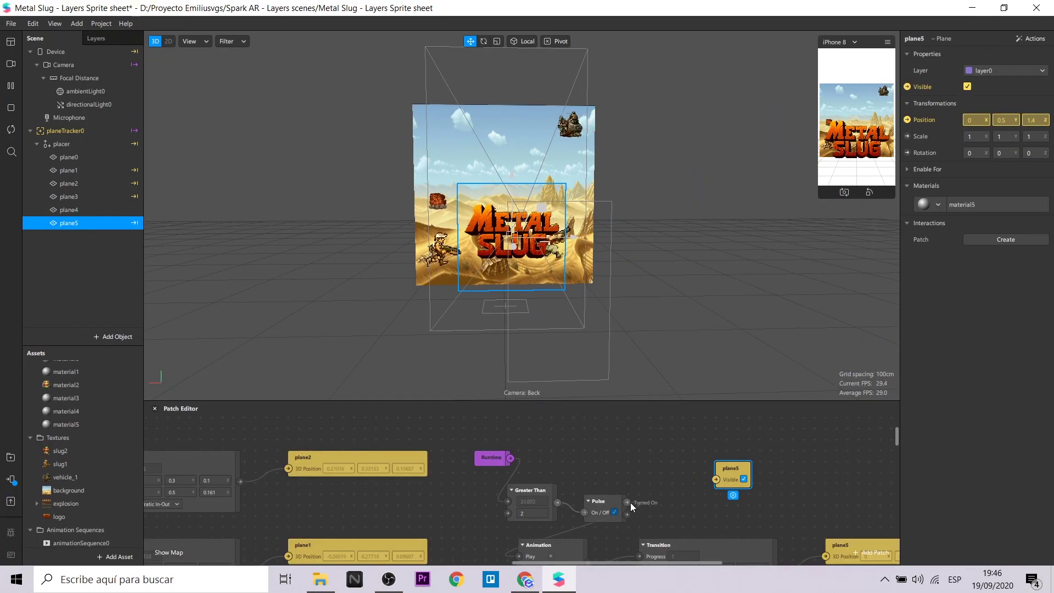
Add a Greater Than patch wiring Runtime into plane5's visibility
mouse_move(717, 476)
mouse_down()
mouse_move(773, 456)
mouse_move(683, 459)
mouse_move(726, 446)
mouse_up()
text(greater)
key(Return)
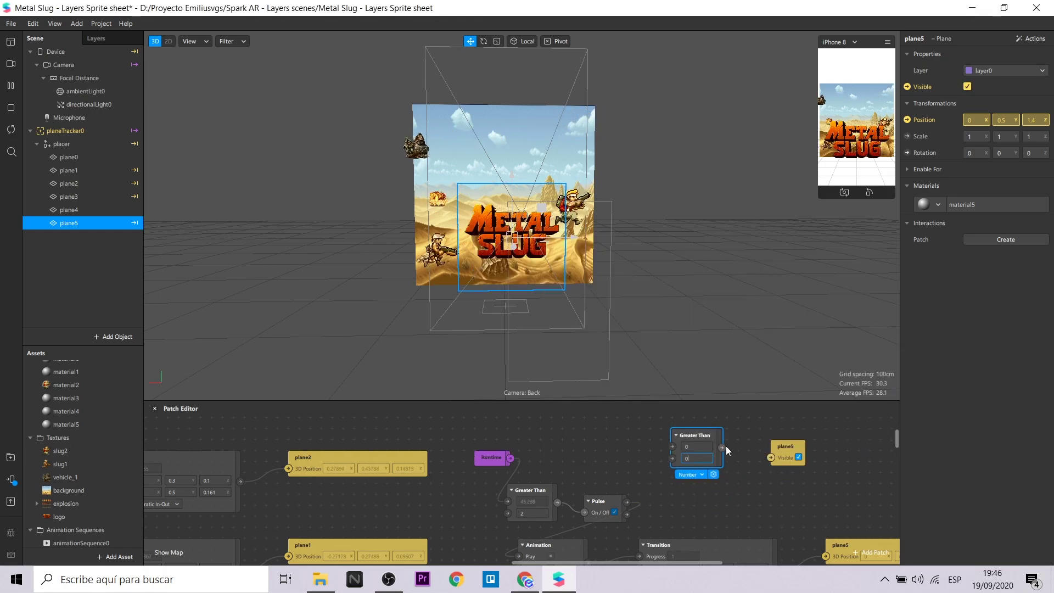
text(6)
mouse_move(511, 458)
mouse_down()
mouse_move(672, 446)
mouse_move(771, 458)
mouse_move(799, 436)
mouse_move(832, 438)
mouse_up()
click(755, 452)
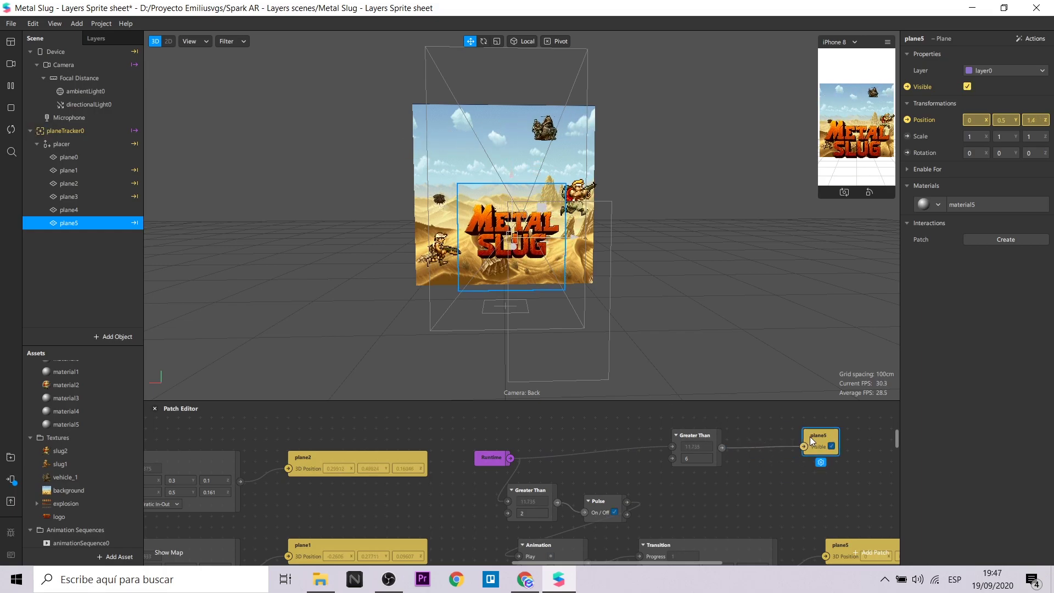
Insert a Not patch before plane5's Visible, set the threshold to 9, and restart the preview
double_click(784, 451)
text(not)
key(Return)
mouse_move(818, 435)
mouse_down()
mouse_move(538, 499)
mouse_move(771, 468)
mouse_move(763, 460)
mouse_up()
drag(538, 499, 840, 446)
drag(786, 453, 826, 458)
click(697, 459)
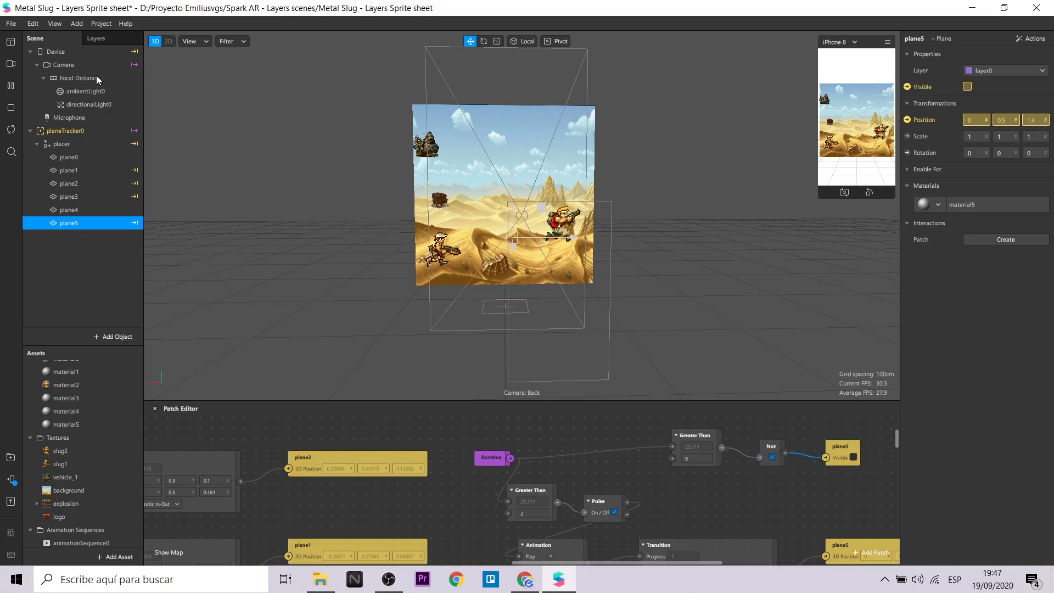
click(11, 130)
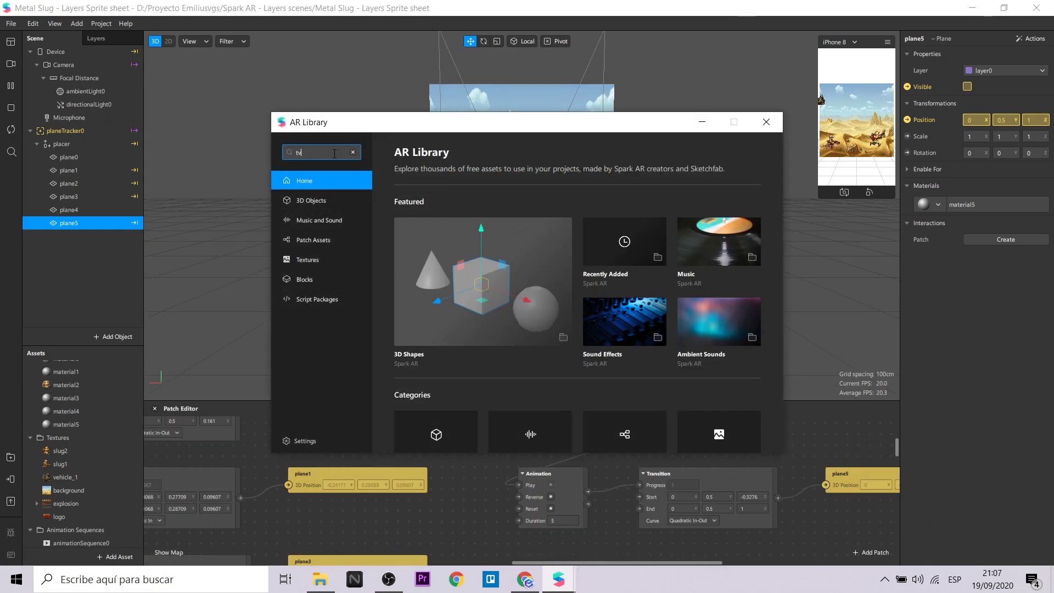
Import the 1990 TV model from the AR Library's tv search and place it in the scene
key(Return)
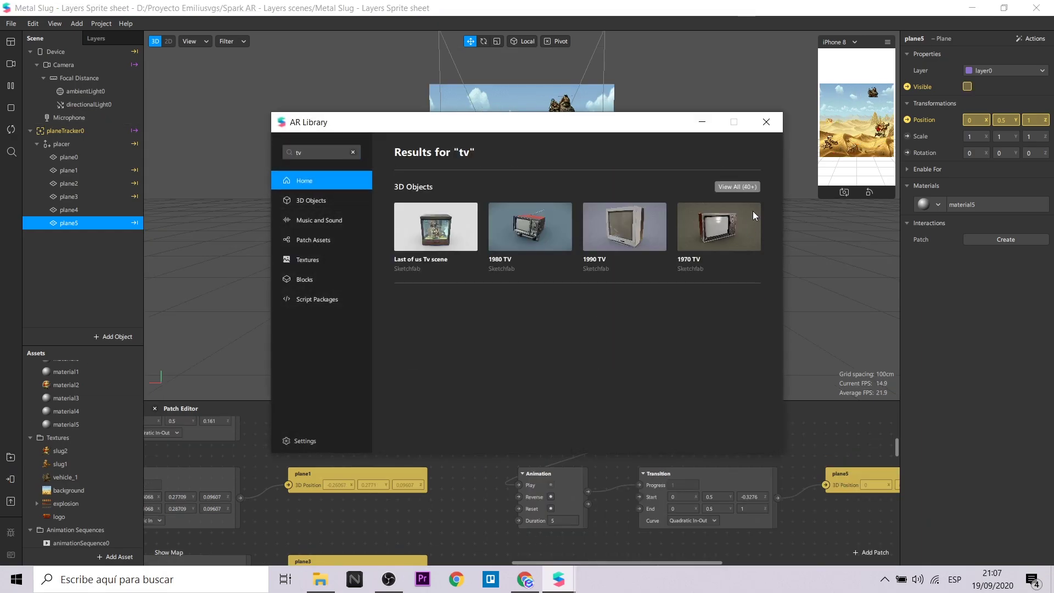
click(728, 175)
click(610, 310)
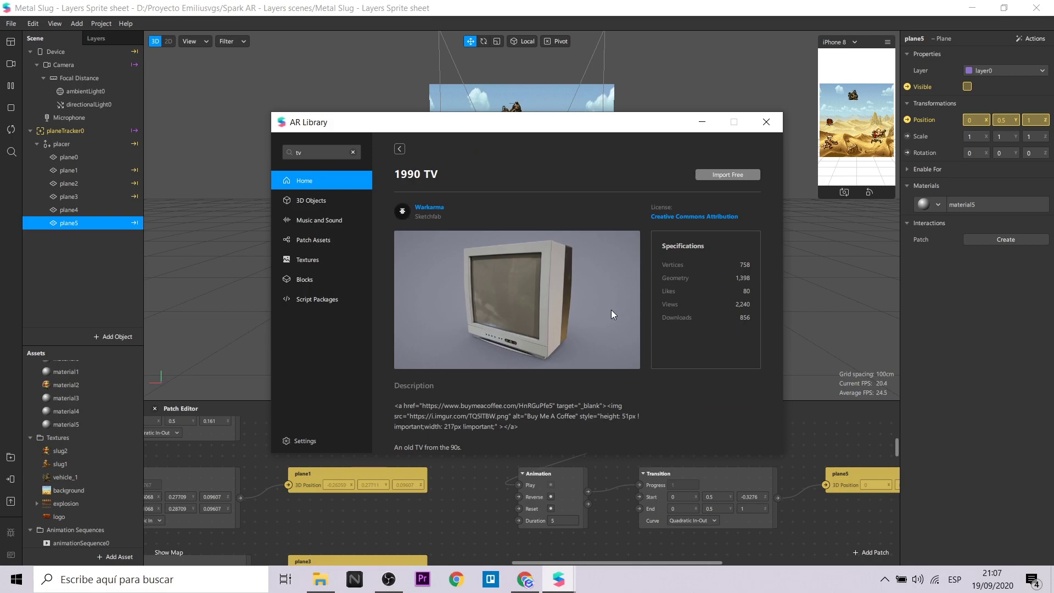
click(717, 170)
drag(107, 286, 107, 286)
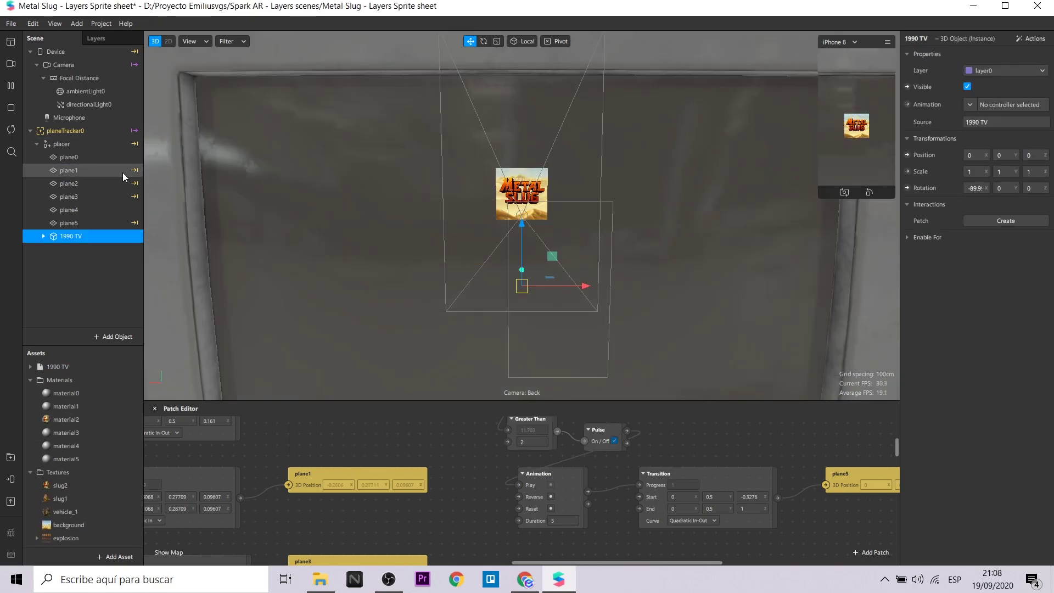
middle_drag(549, 247, 679, 293)
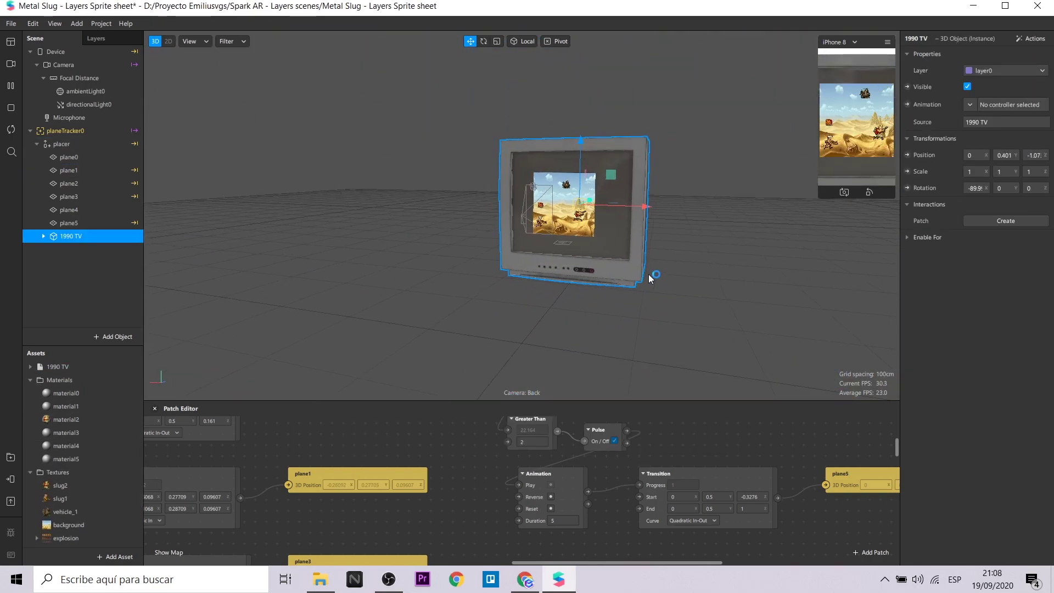
Scale the 1990 TV to 0.7 so the desert scene fits its screen
click(976, 172)
text(0.7)
key(Return)
drag(628, 200, 346, 280)
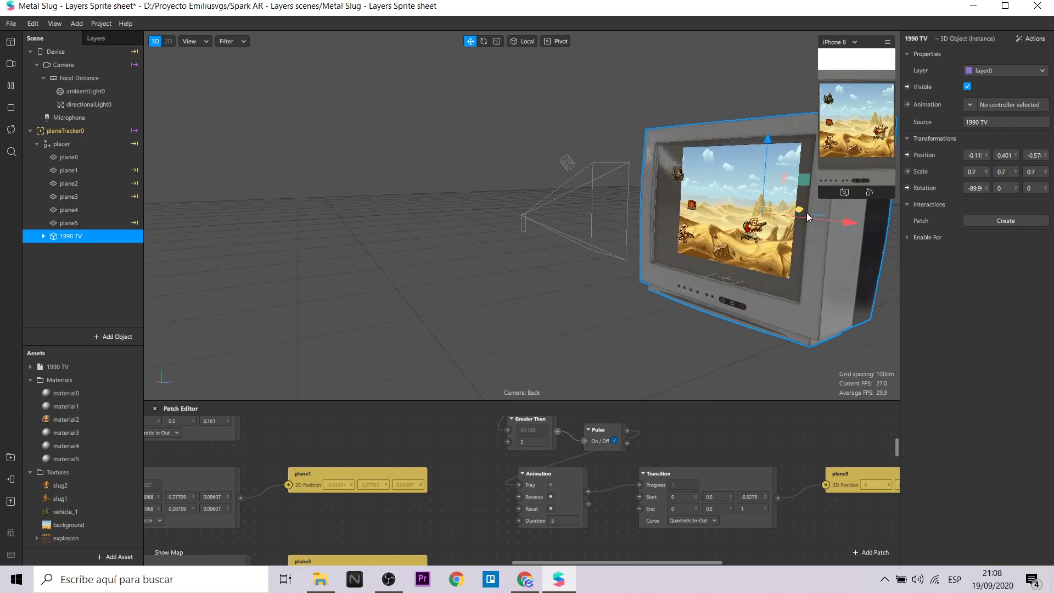
key(ctrl+z)
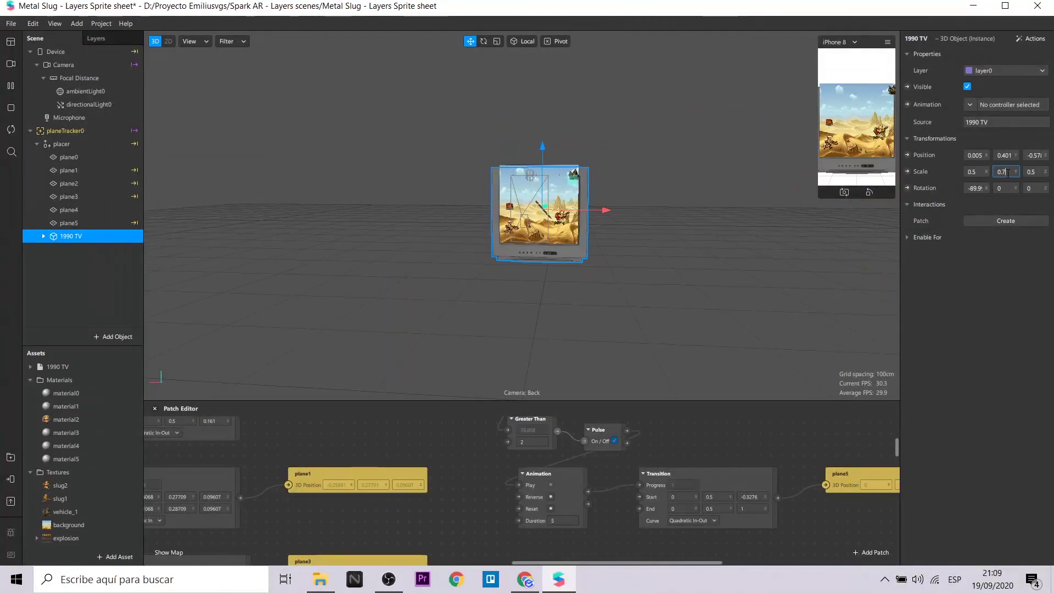
Toggle Use Depth Test off and back on for the slug2 material, leaving it enabled
scroll(702, 260, up, 3)
mouse_move(703, 260)
mouse_down()
mouse_move(631, 258)
mouse_move(733, 198)
mouse_up()
click(549, 198)
click(734, 198)
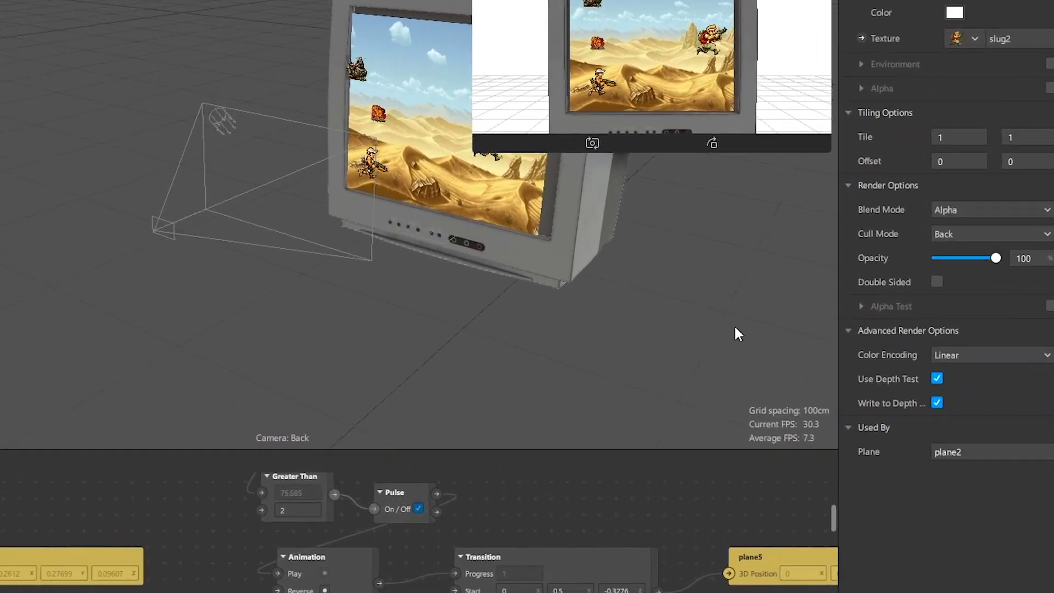
click(938, 378)
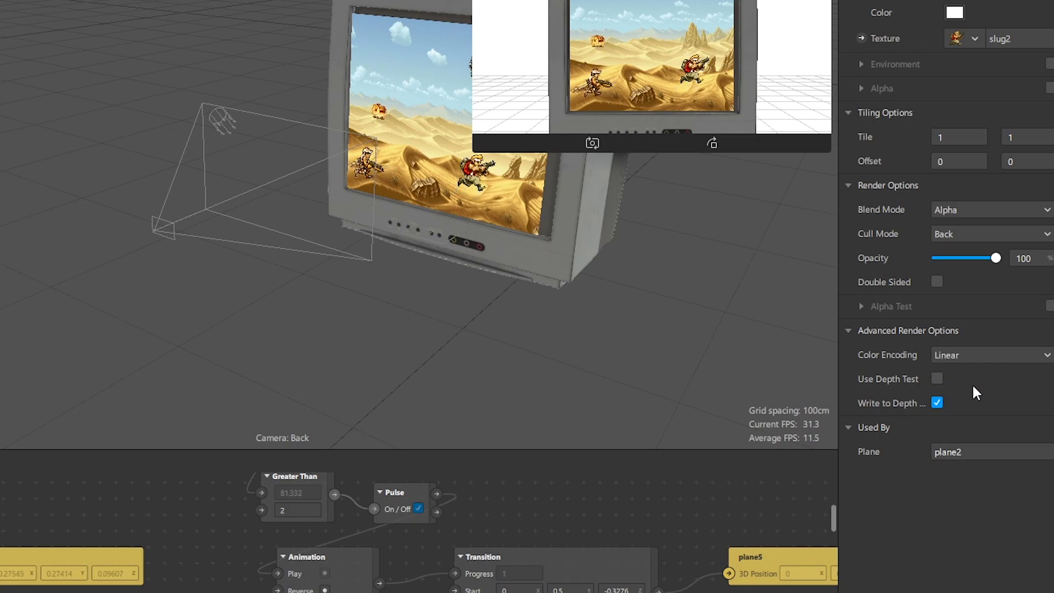
click(938, 379)
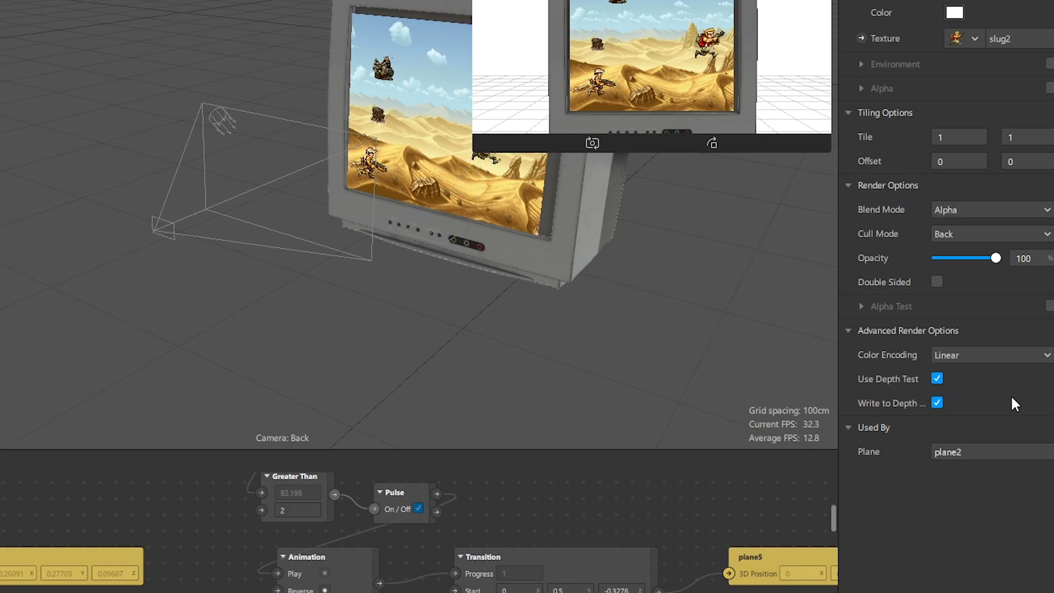